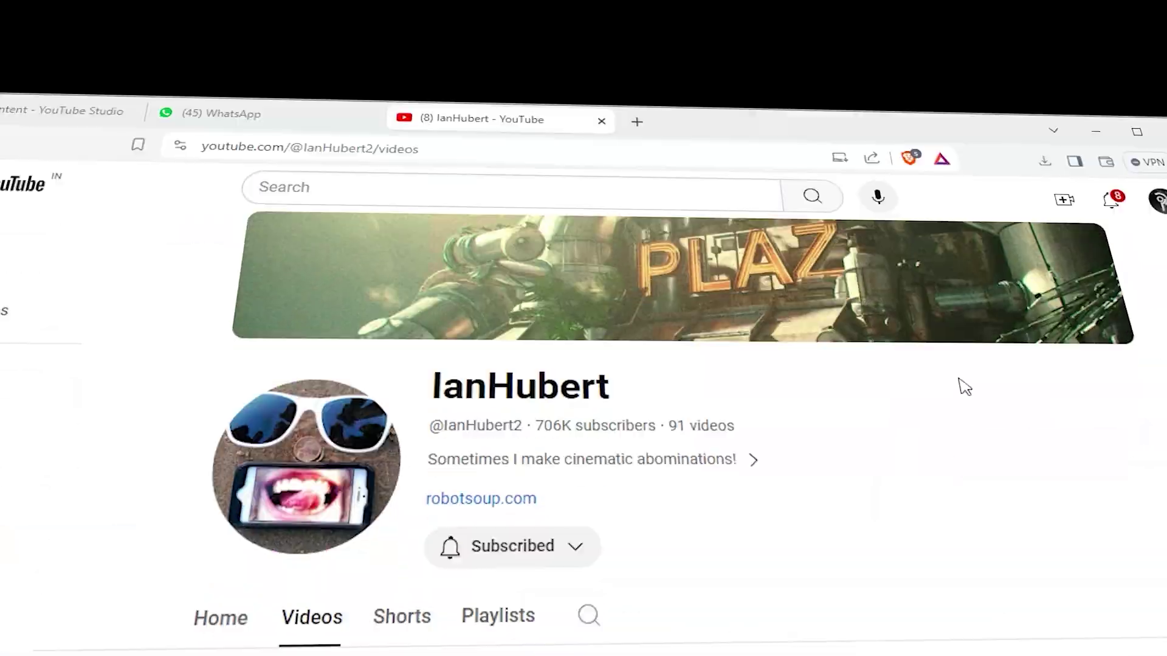
Scroll through the reference channel's Videos tab on YouTube.
scroll(965, 386, "down", 10)
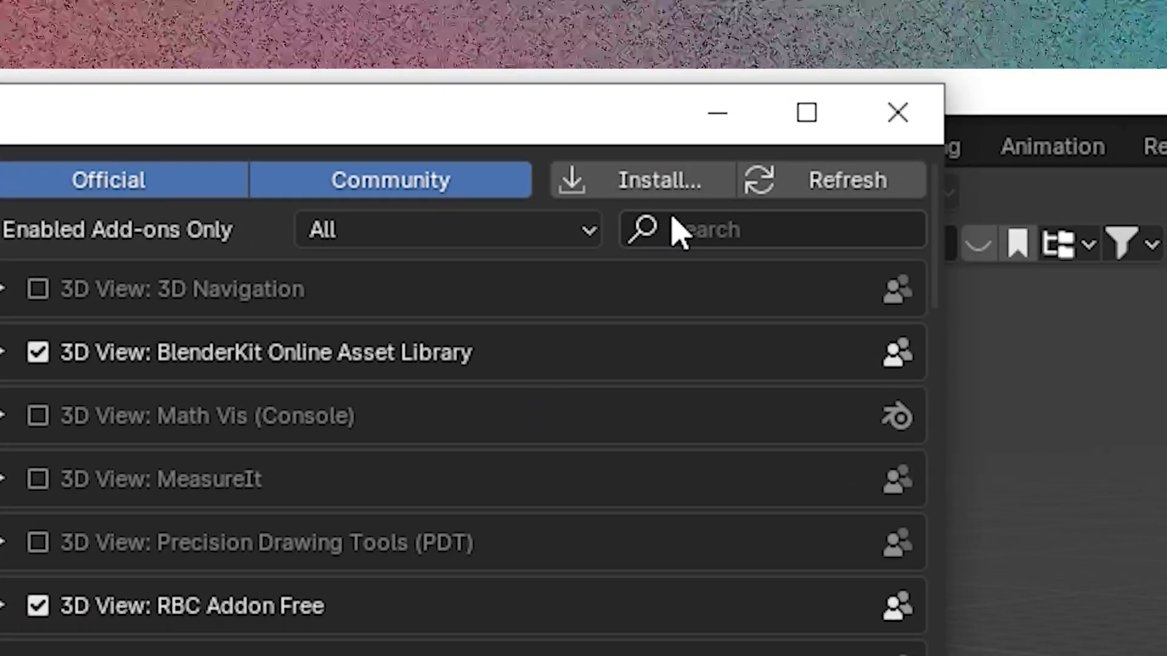
Search the add-ons for 'image' and import the storefront photo as an image plane.
left_click(1094, 219)
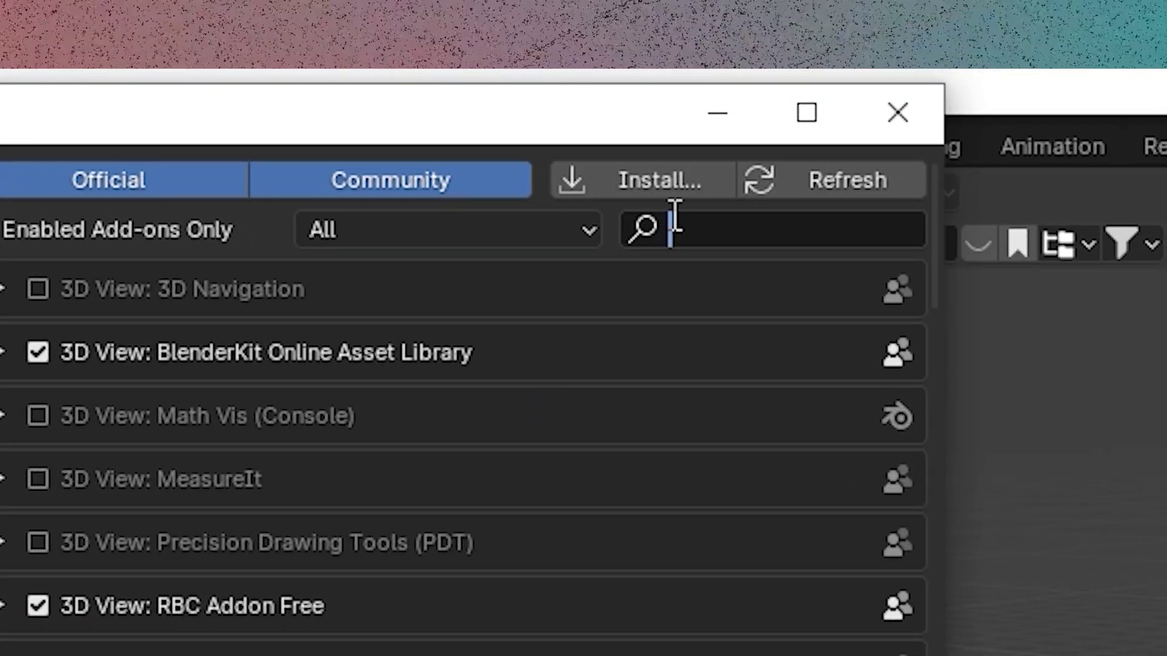
type("image")
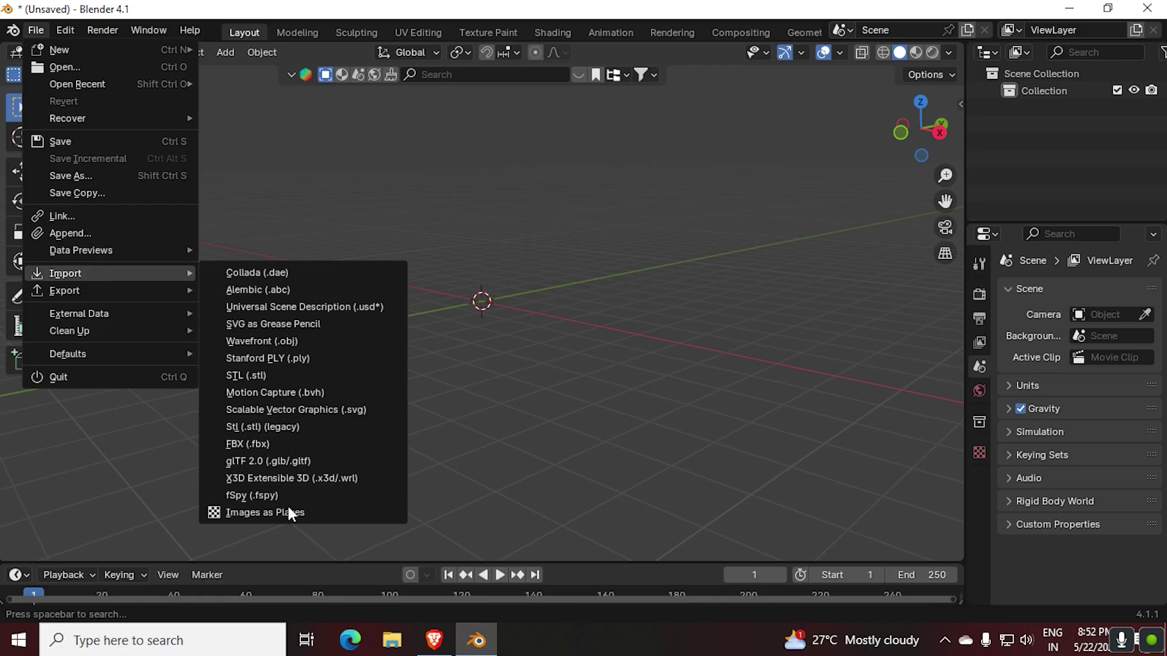
left_click(291, 514)
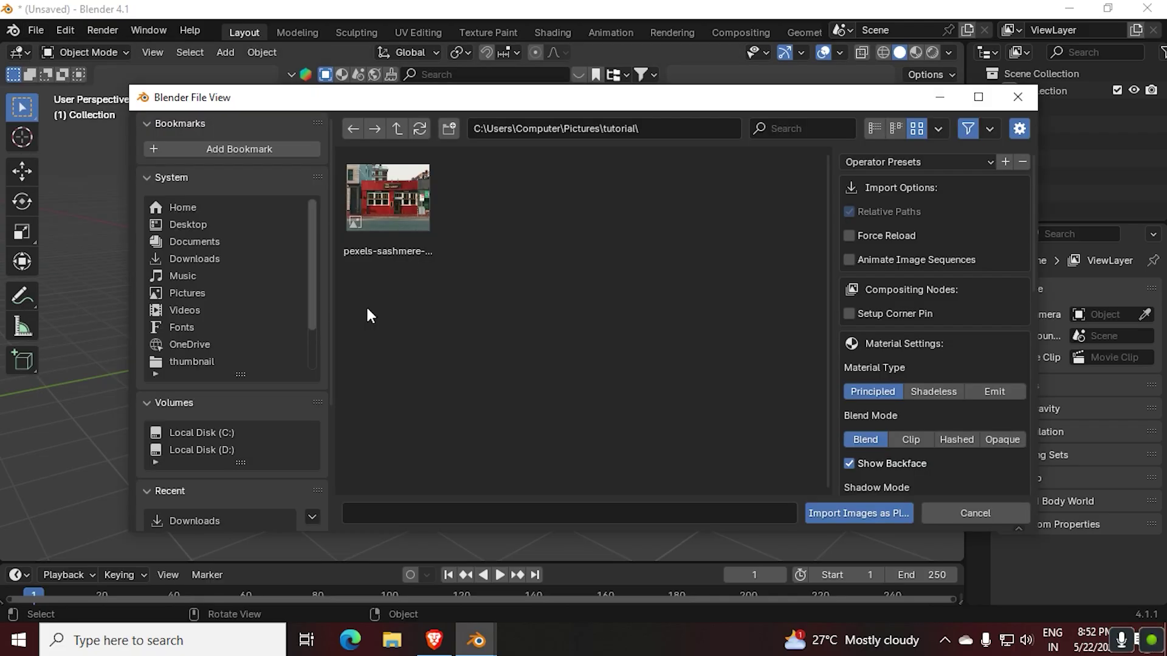
left_click(427, 231)
left_click(865, 514)
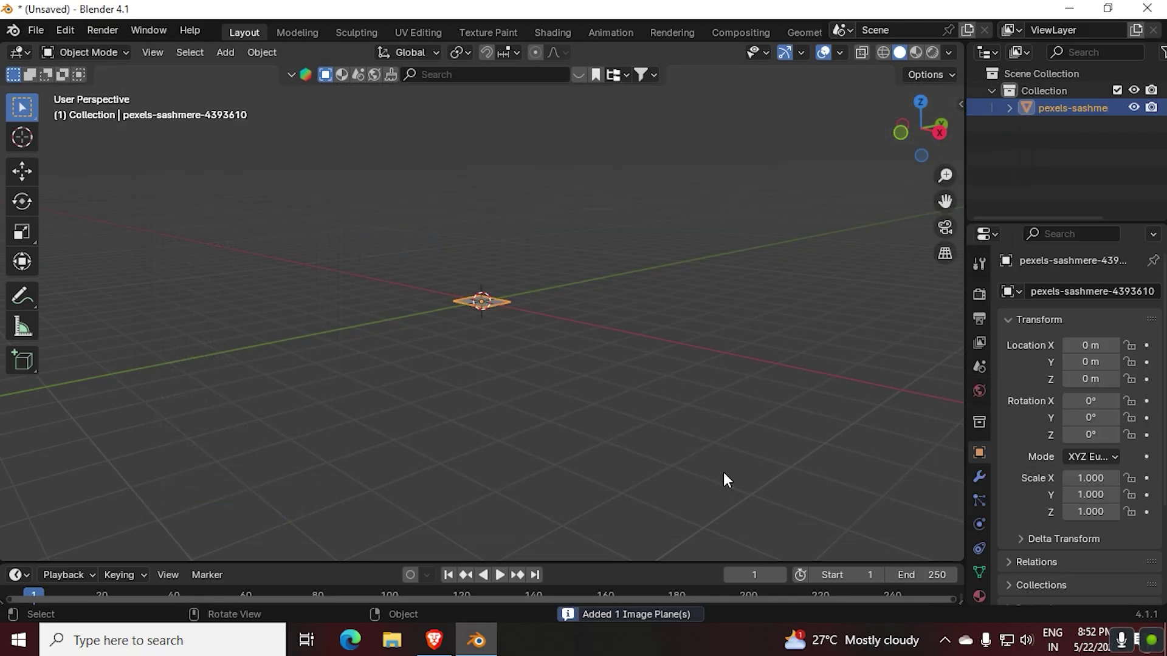
Rotate the image plane 90° on X and view it straight from the front.
double_click(877, 209)
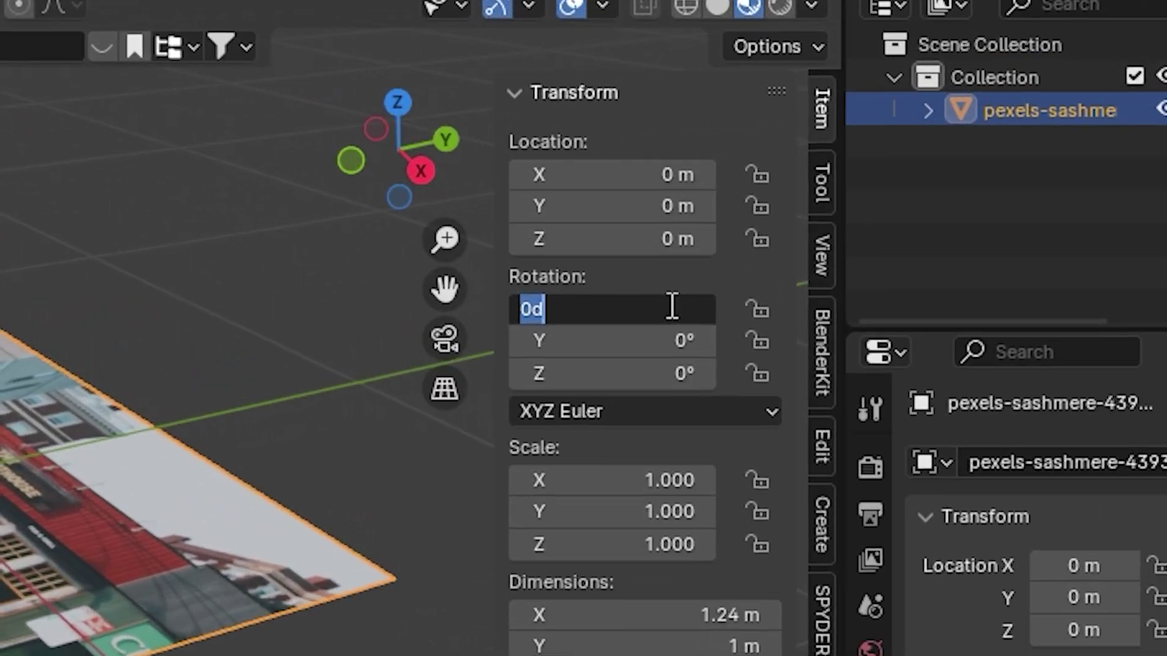
type("9")
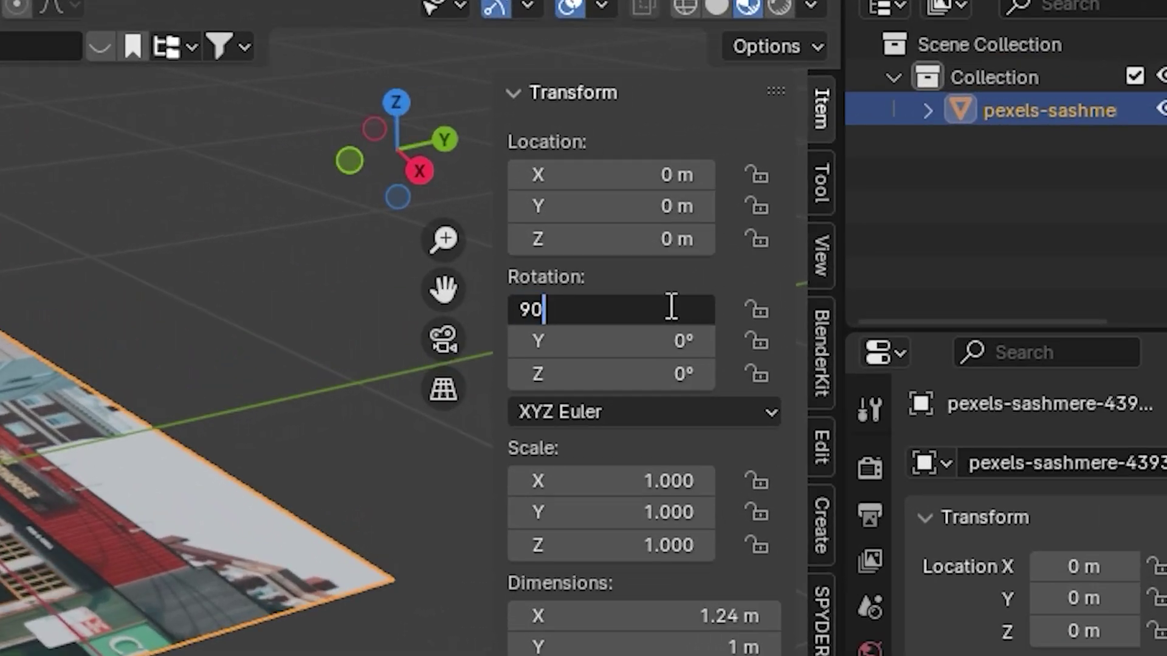
type("0")
key("Return")
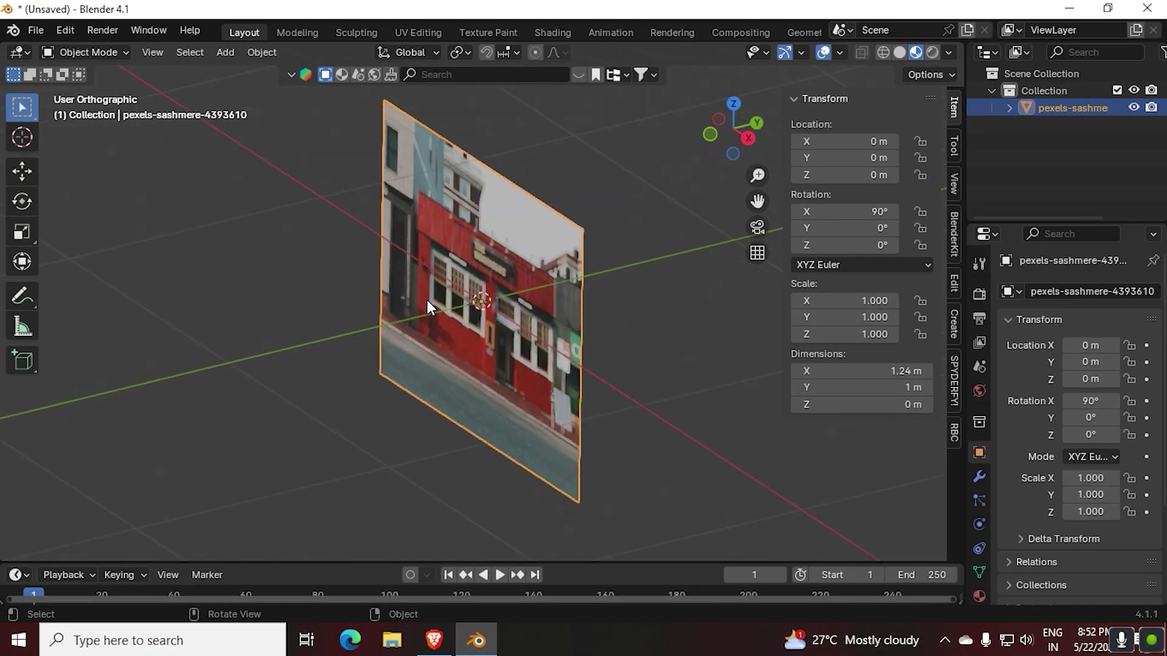
key("KP_1")
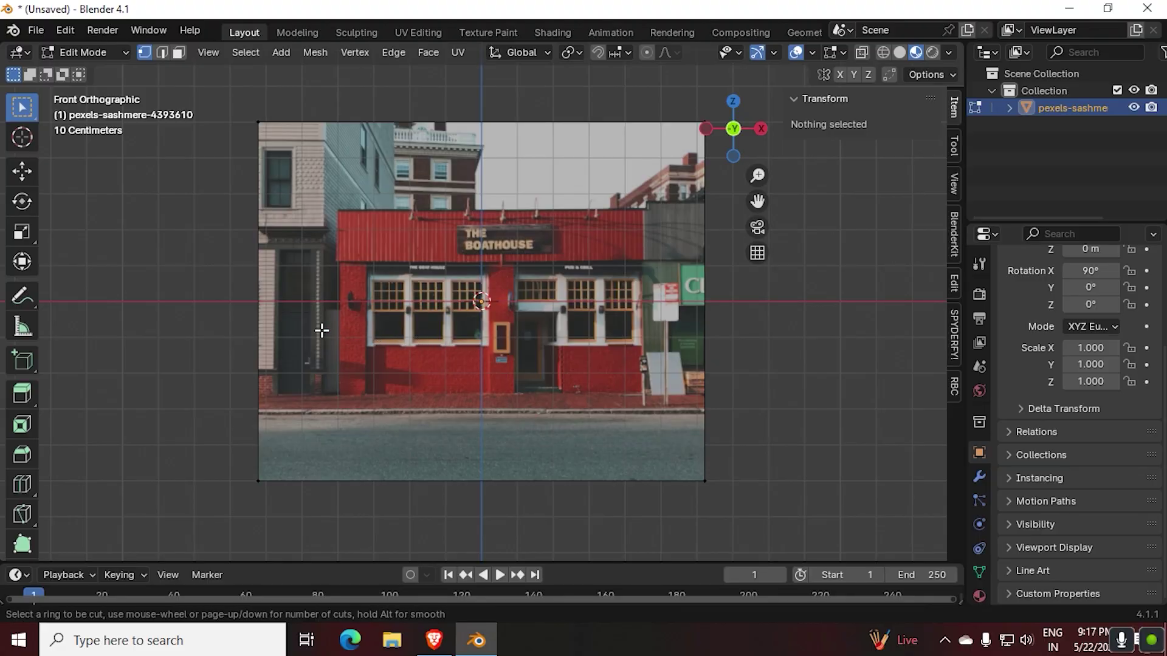
Cut an edge loop across the image plane and move it onto the building outline.
left_click(270, 306)
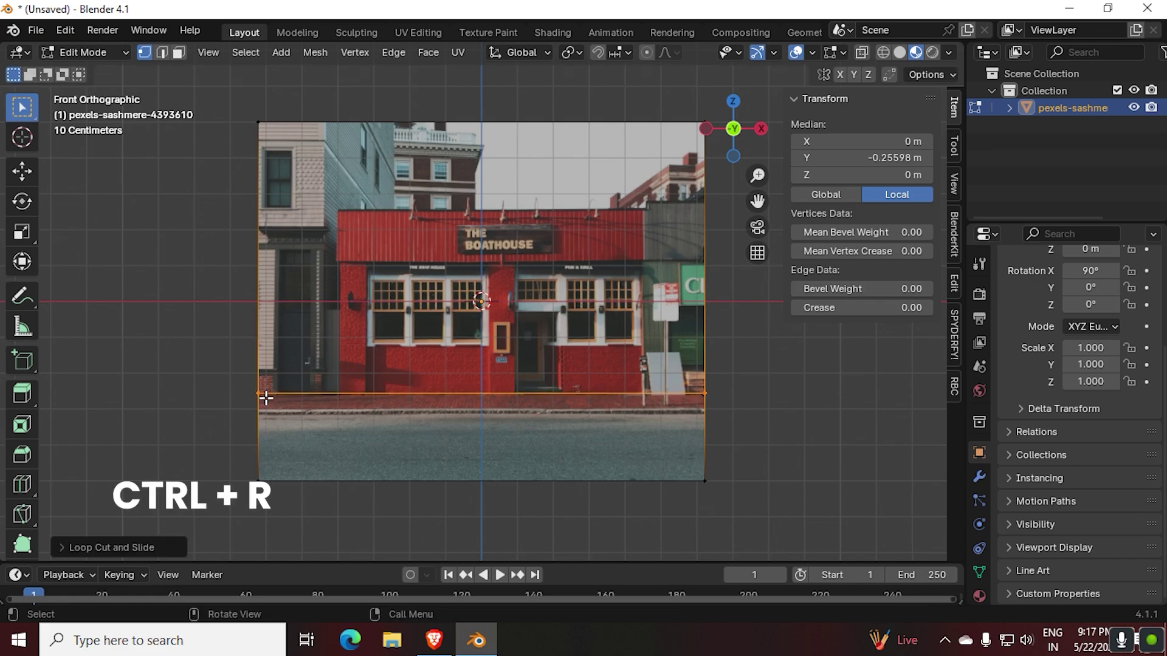
scroll(490, 417, "up", 2)
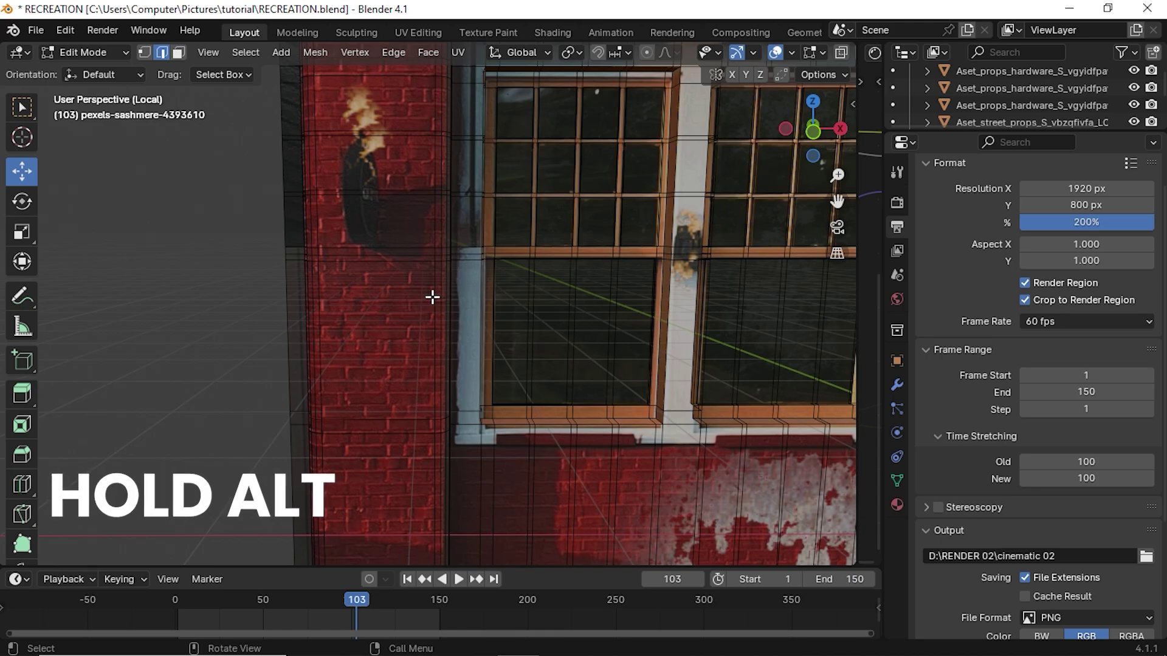
key("g")
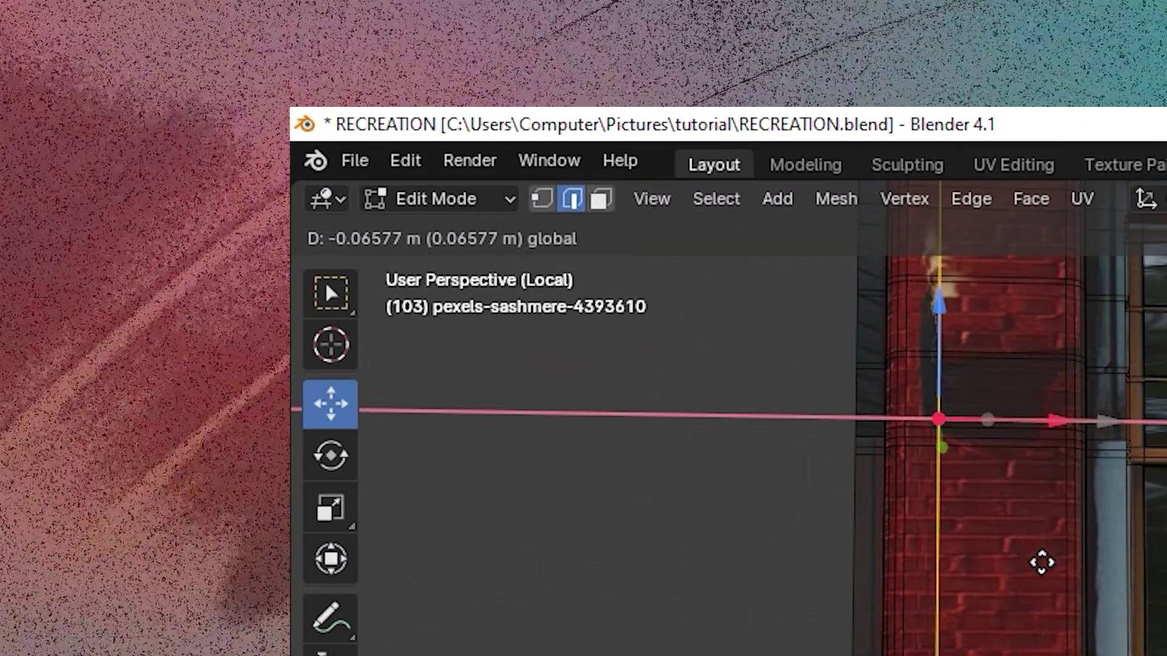
left_click(419, 253)
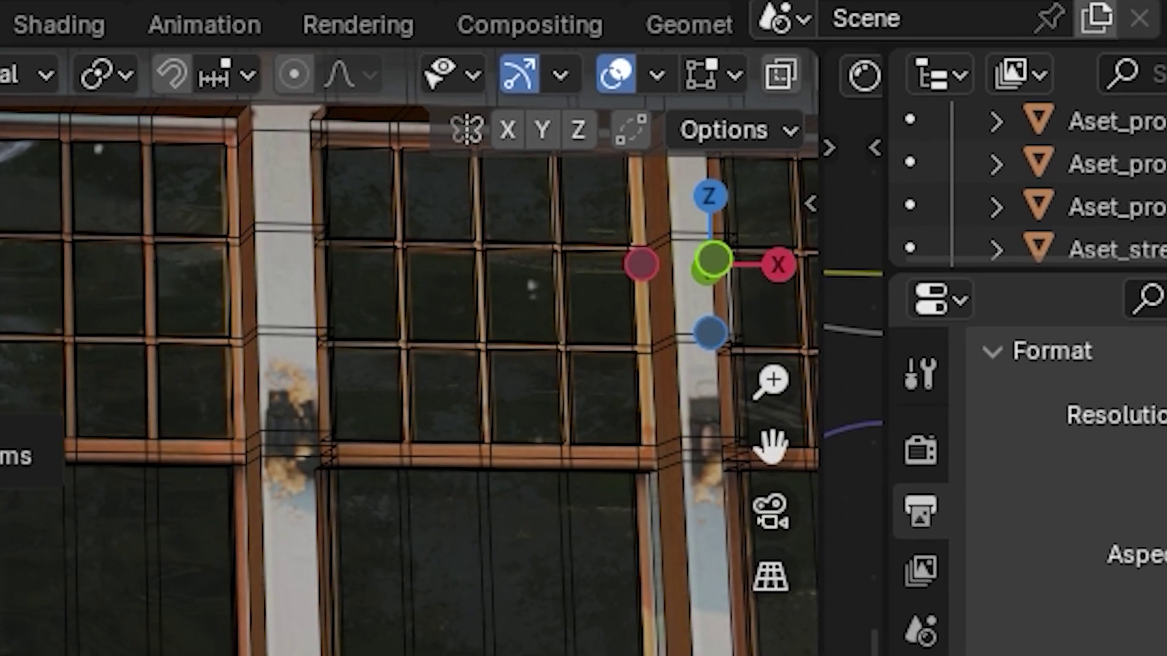
Shift the selected edges sideways along X to line up with the storefront.
left_click(723, 130)
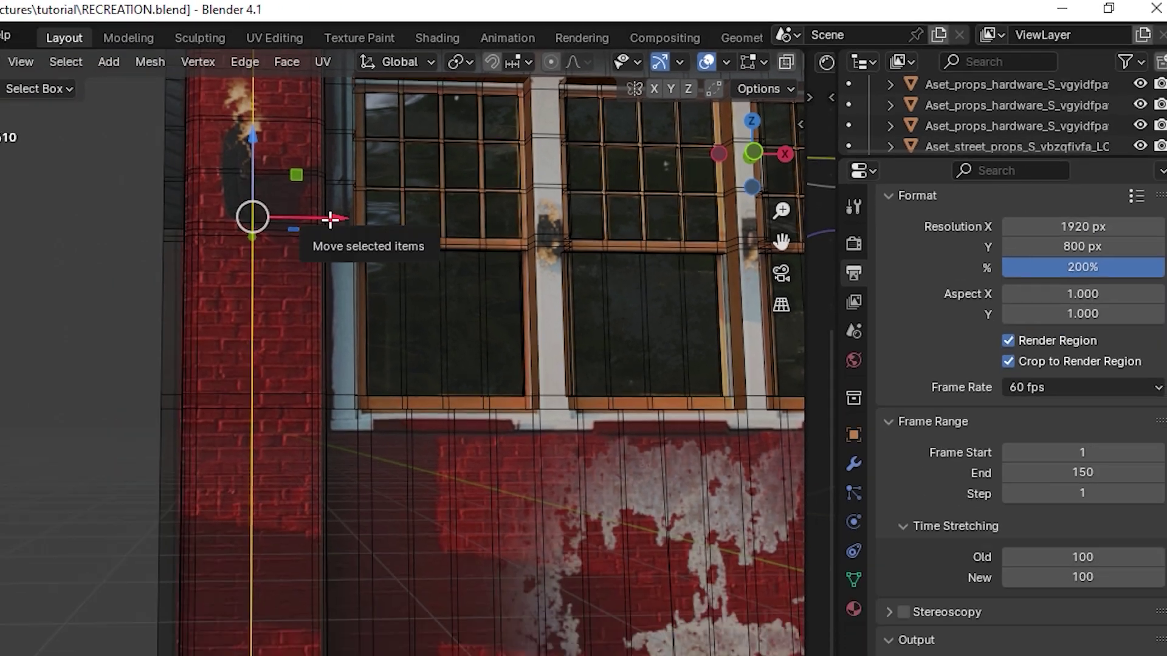
left_click_drag(0, 320, 33, 319)
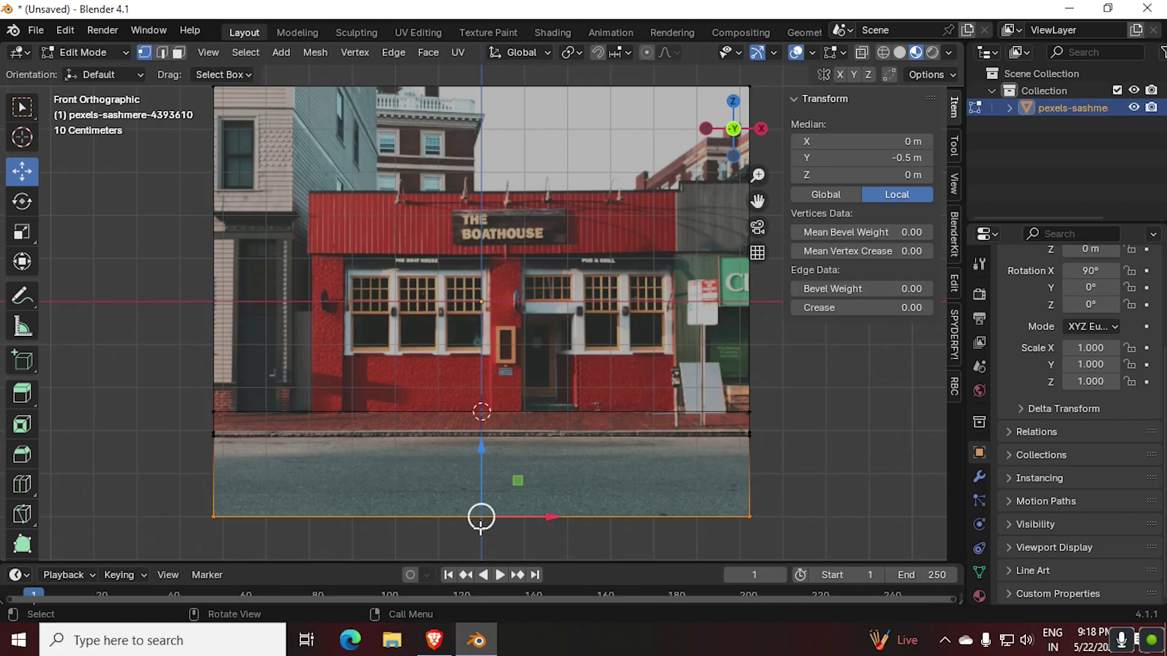
middle_click_drag(535, 499, 426, 496)
right_click(533, 446)
middle_click_drag(533, 446, 857, 460)
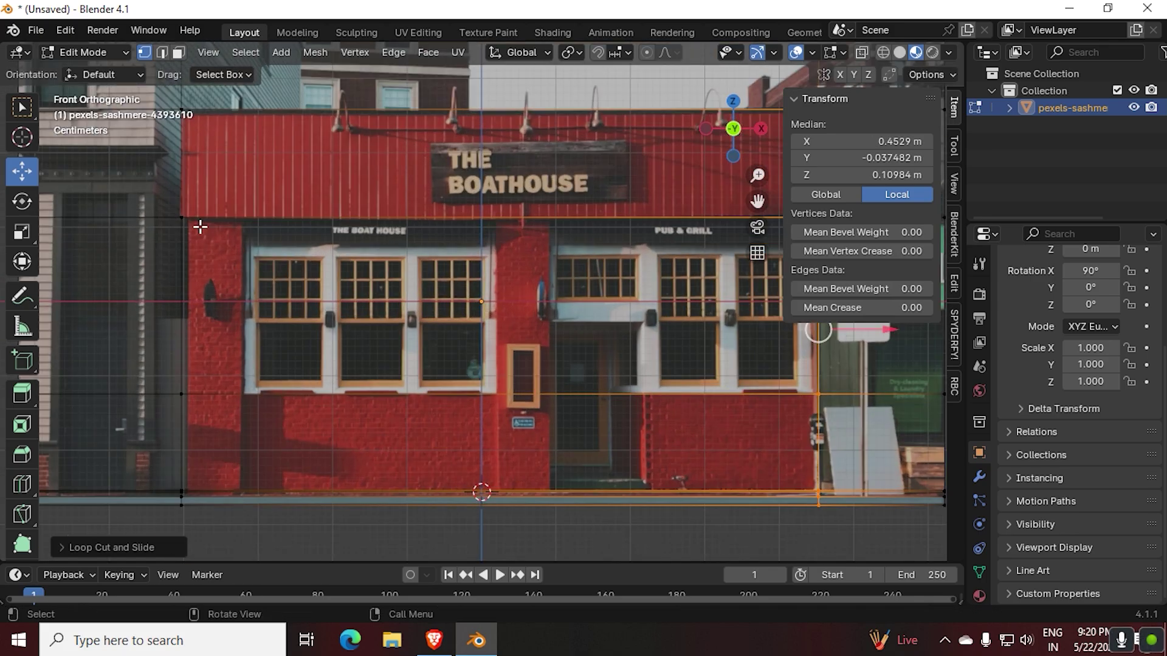
Add an edge loop along the window tops and inspect the resulting facade grid.
scroll(797, 259, "down", 2)
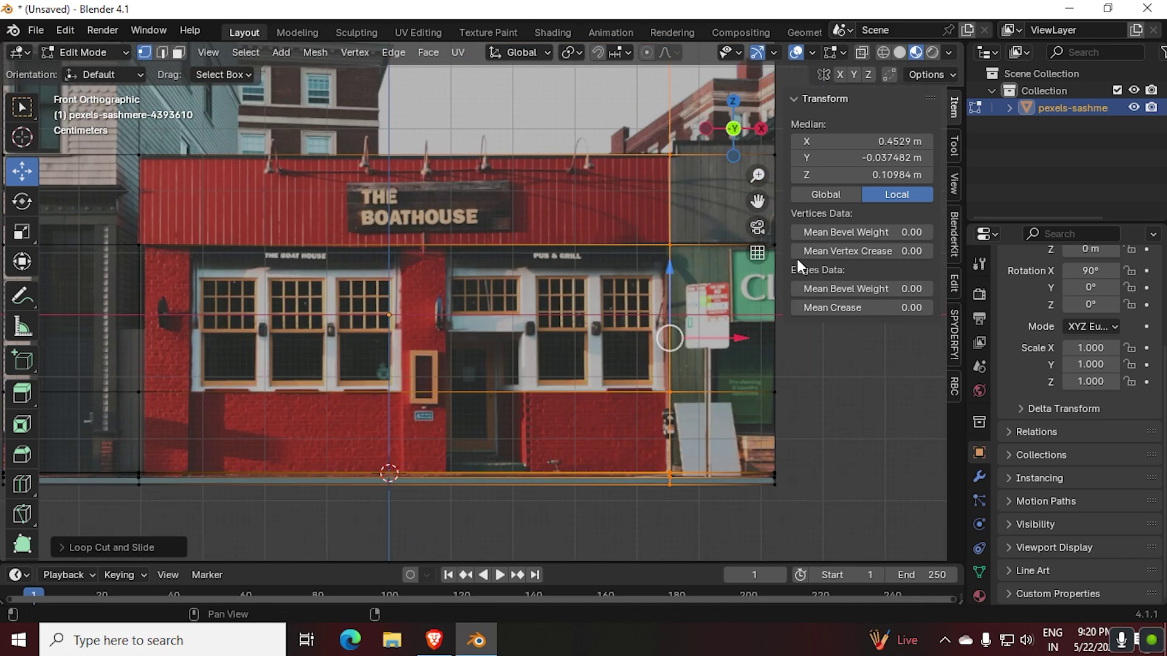
scroll(797, 259, "up", 3)
key("ctrl+r")
left_click(120, 208)
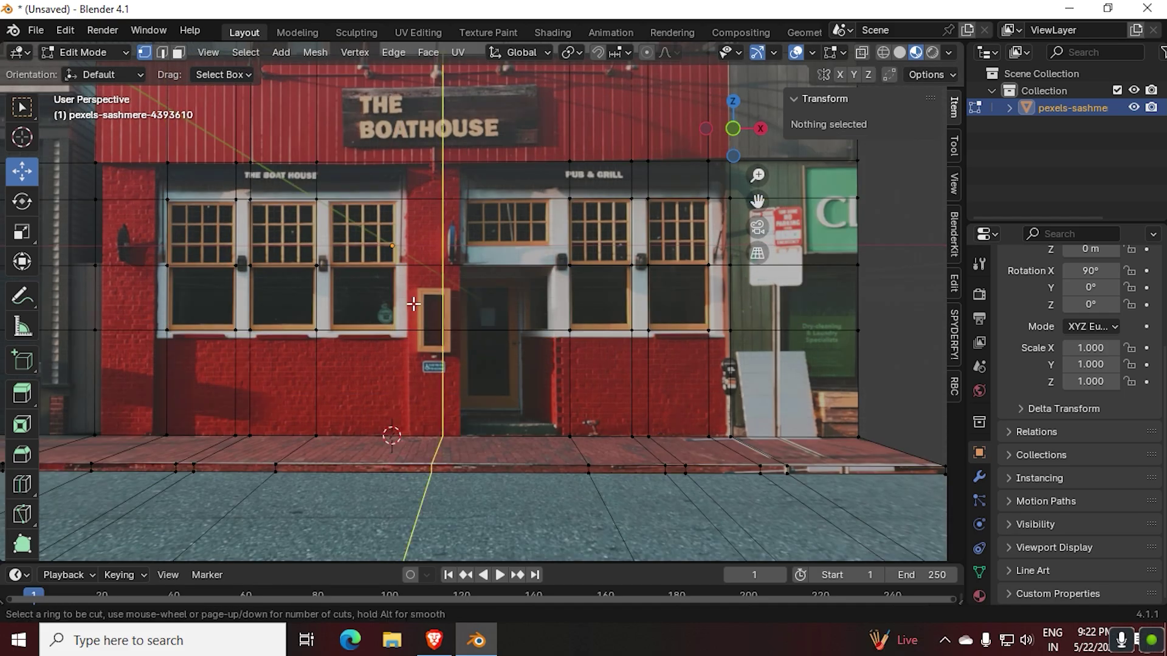
scroll(403, 292, "up", 2)
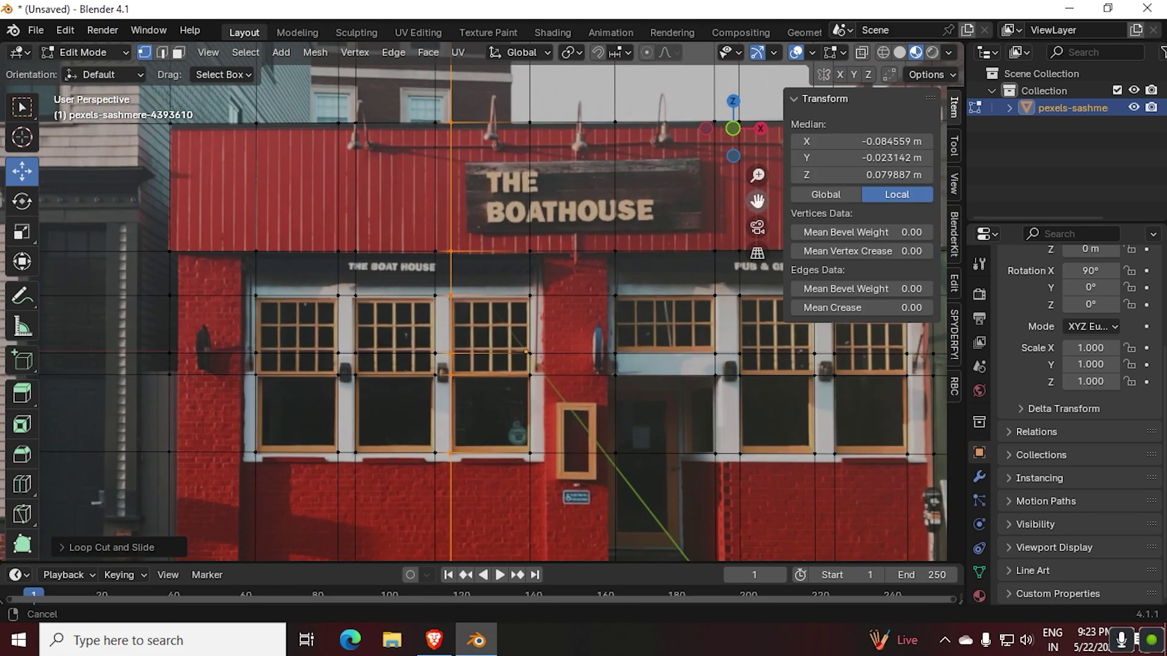
middle_click_drag(255, 317, 250, 351, "shift")
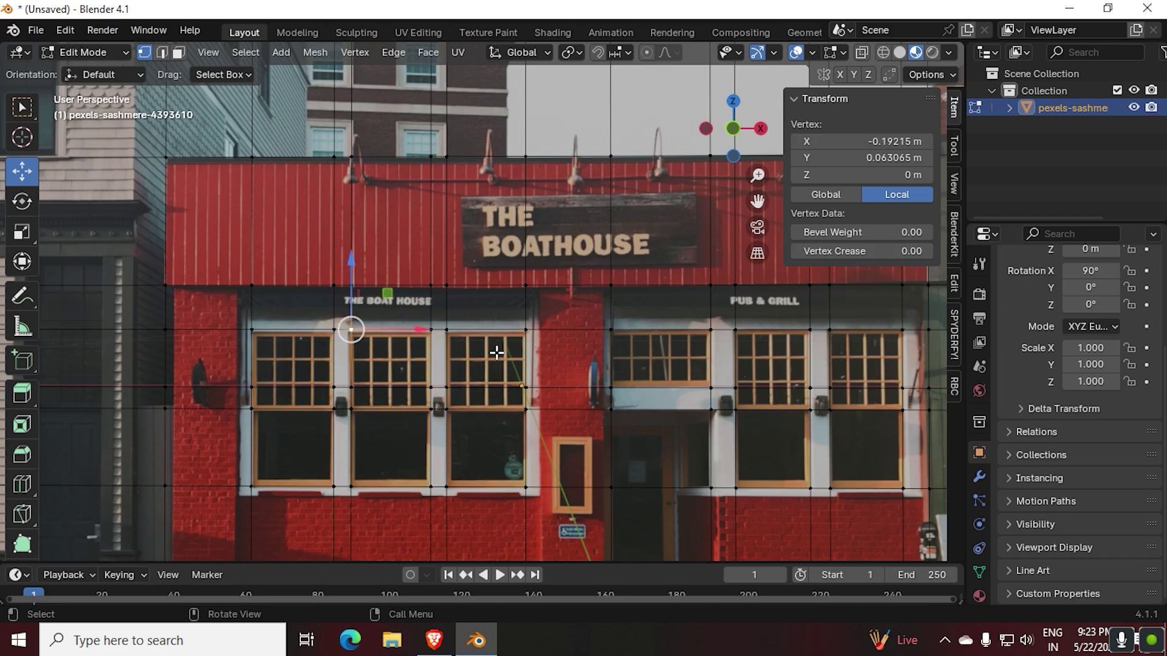
scroll(496, 352, "down", 2)
left_click_drag(757, 205, 632, 207)
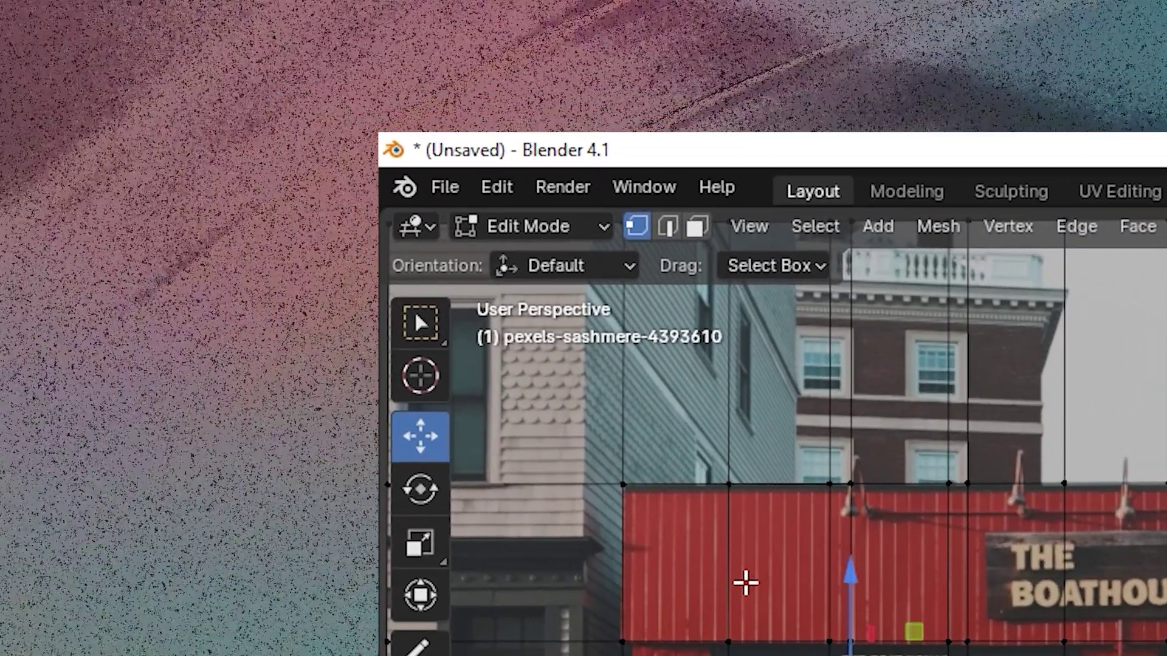
Circle-select the red upper band faces in face mode and extrude them outward.
key("3")
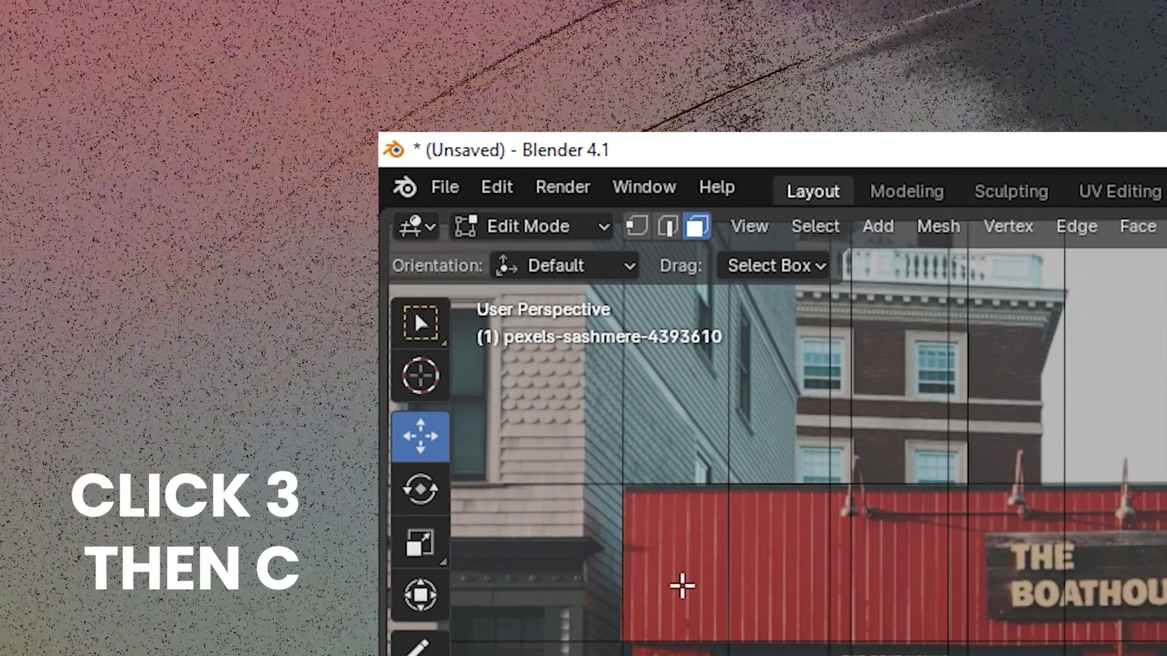
key("c")
mouse_move(682, 586)
left_mouse_down()
mouse_move(677, 578)
mouse_move(775, 582)
mouse_move(913, 564)
mouse_move(1026, 568)
left_mouse_up()
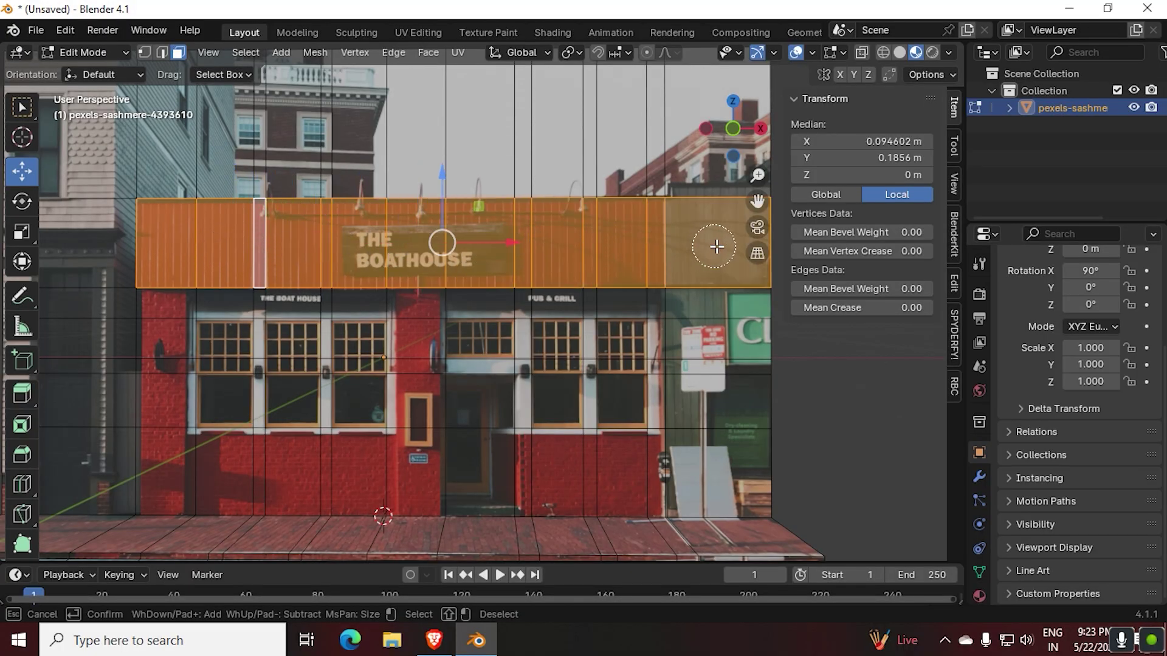
right_click(716, 246)
middle_click_drag(716, 246, 384, 338)
key("e")
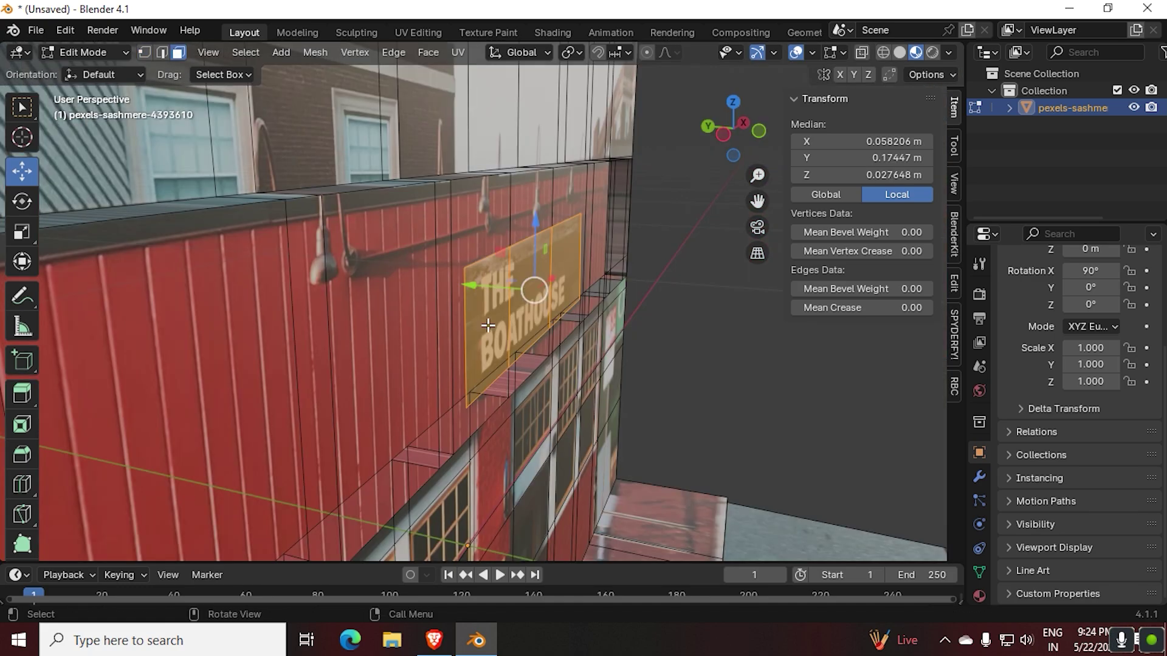
Push the sign face farther out from the wall along Z.
key("g")
key("z")
key("z")
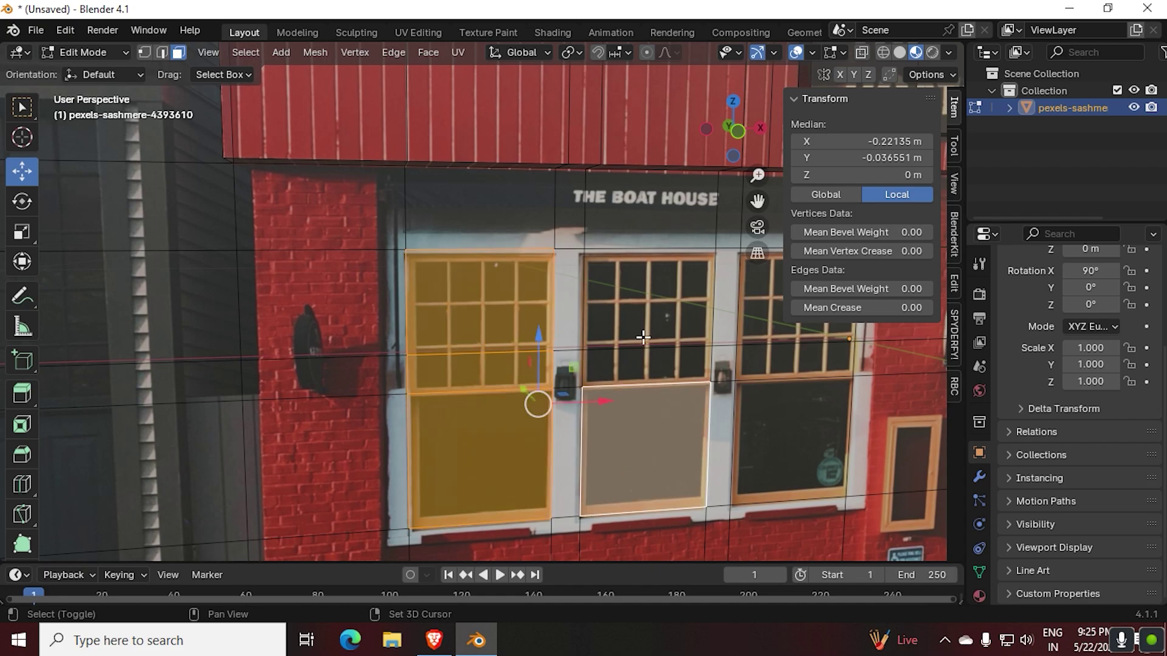
left_click(766, 286, "shift")
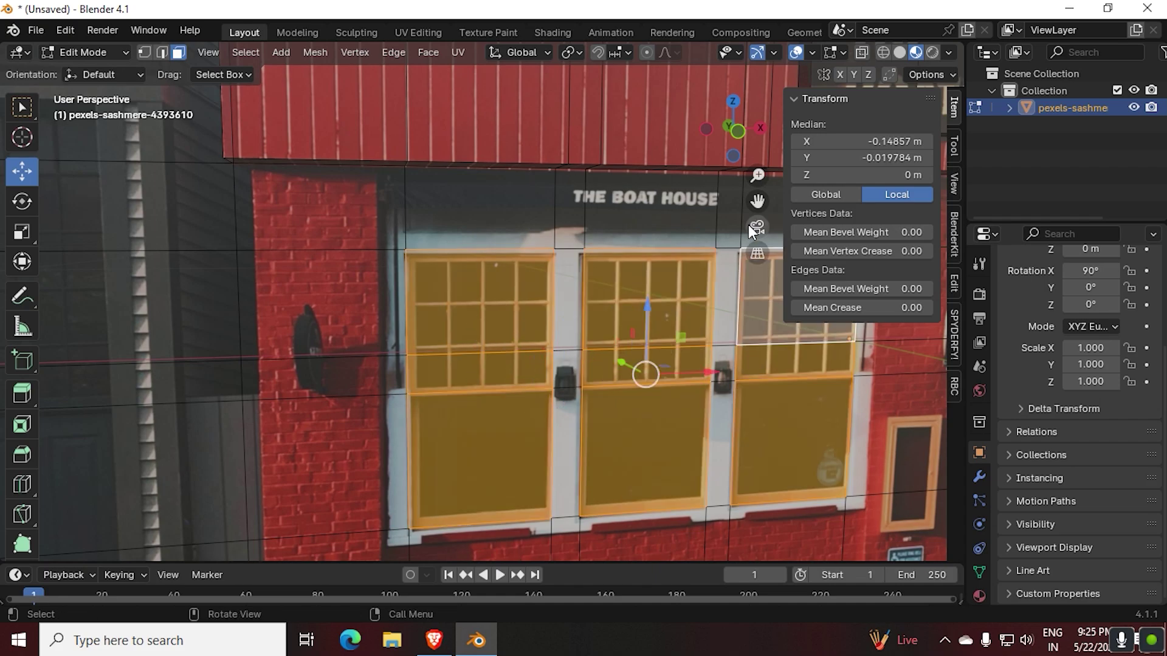
scroll(754, 230, "down", 2)
Select the neighbouring columns on both sides of the shop for removal.
middle_click_drag(753, 230, 631, 262, "shift")
left_click(490, 292, "shift")
left_click(626, 292, "shift")
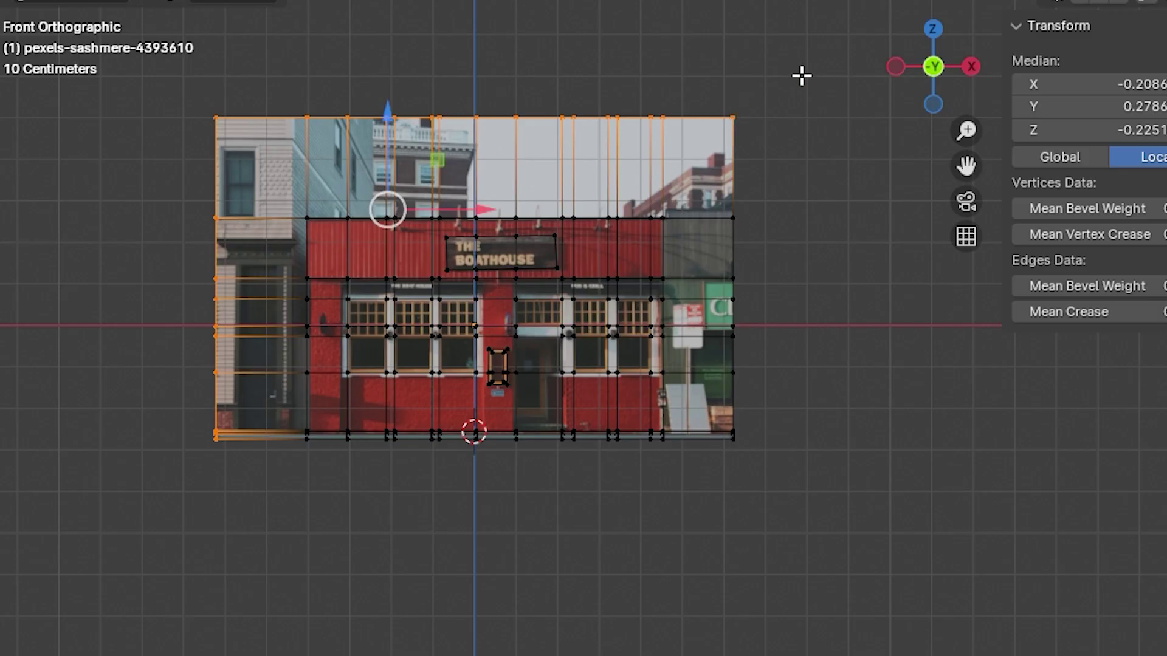
left_click_drag(727, 290, 797, 592, "shift")
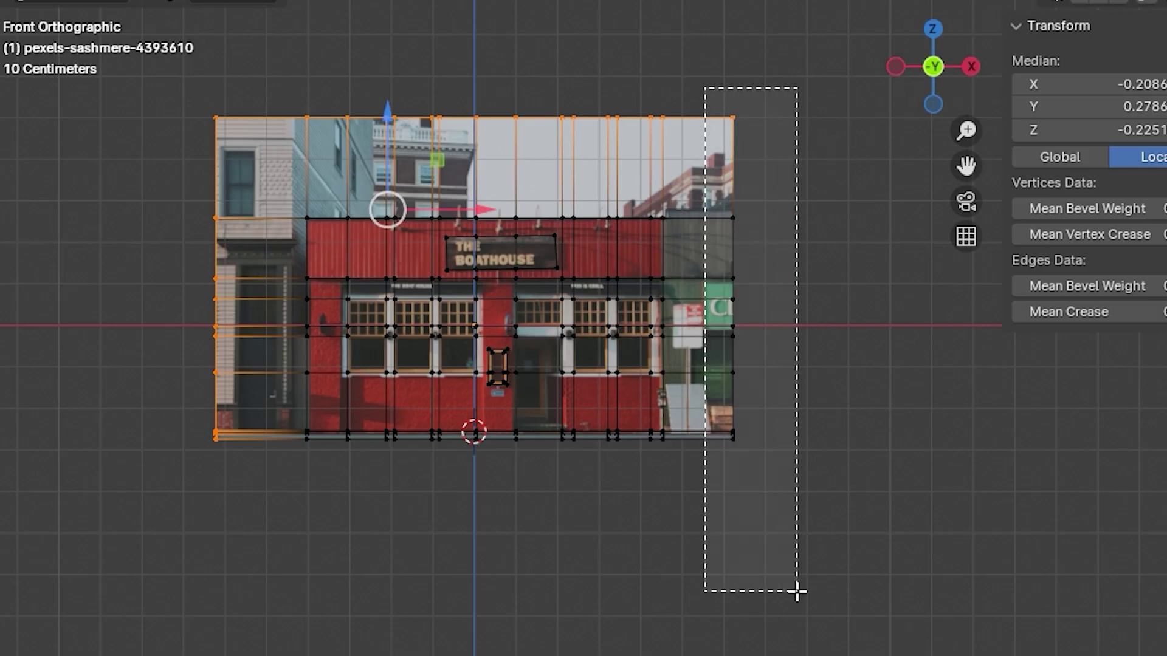
scroll(788, 494, "up", 2)
middle_click_drag(788, 495, 810, 597)
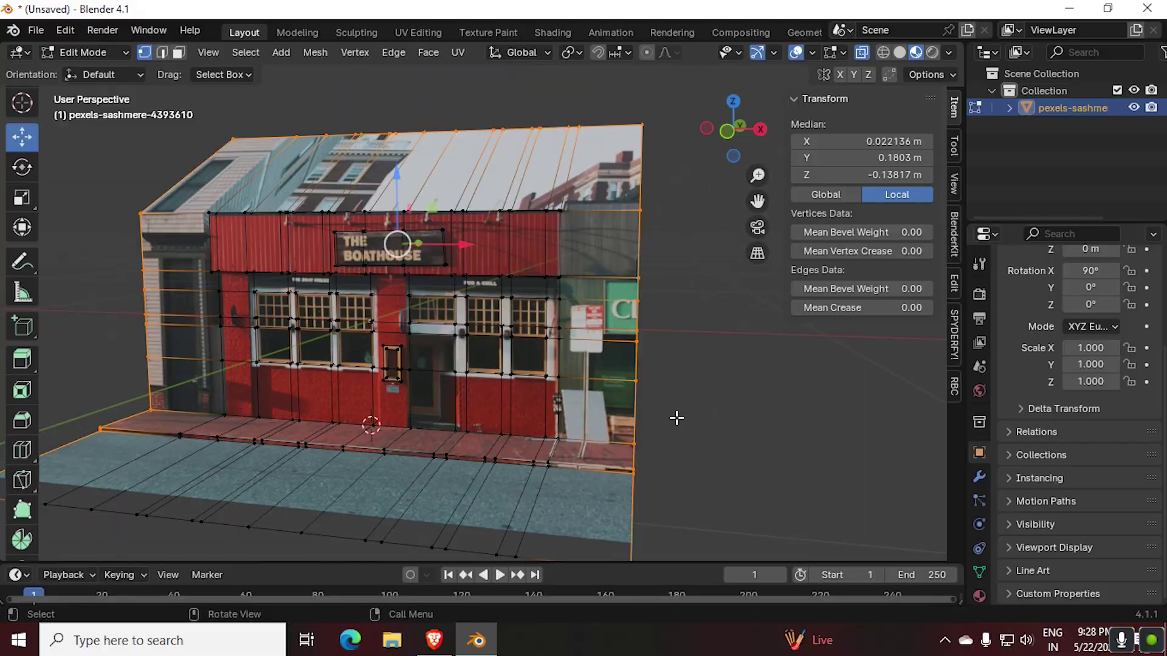
Delete the selected neighbouring column vertices.
key("x")
left_click(635, 382)
middle_click_drag(315, 488, 484, 482)
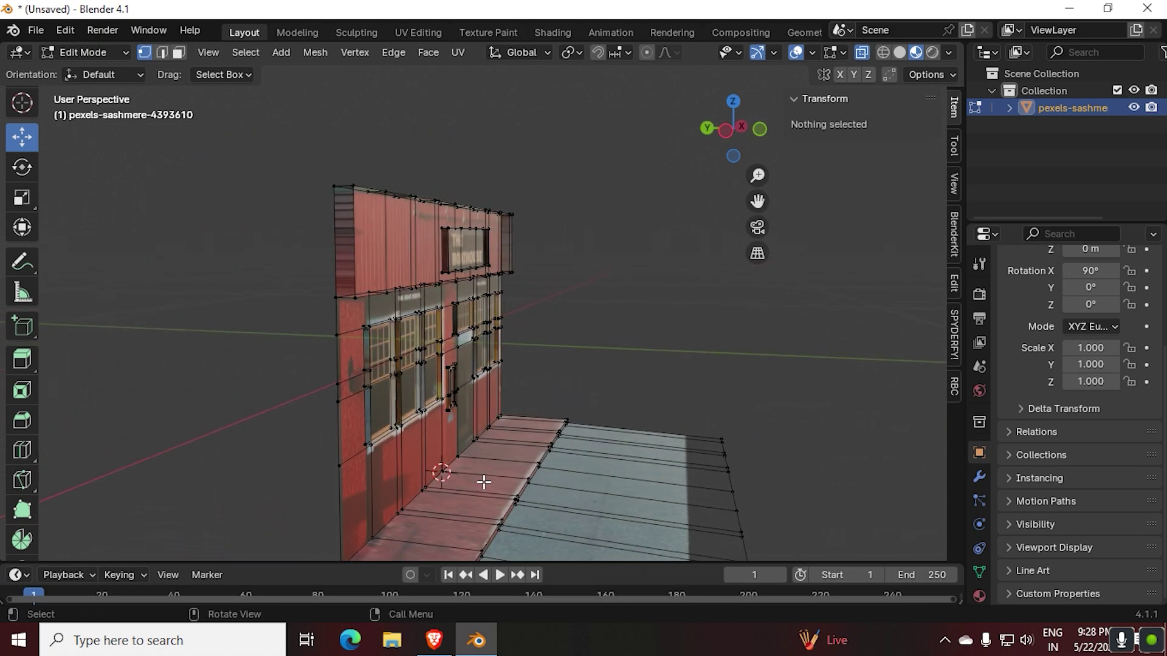
middle_click_drag(321, 429, 532, 443)
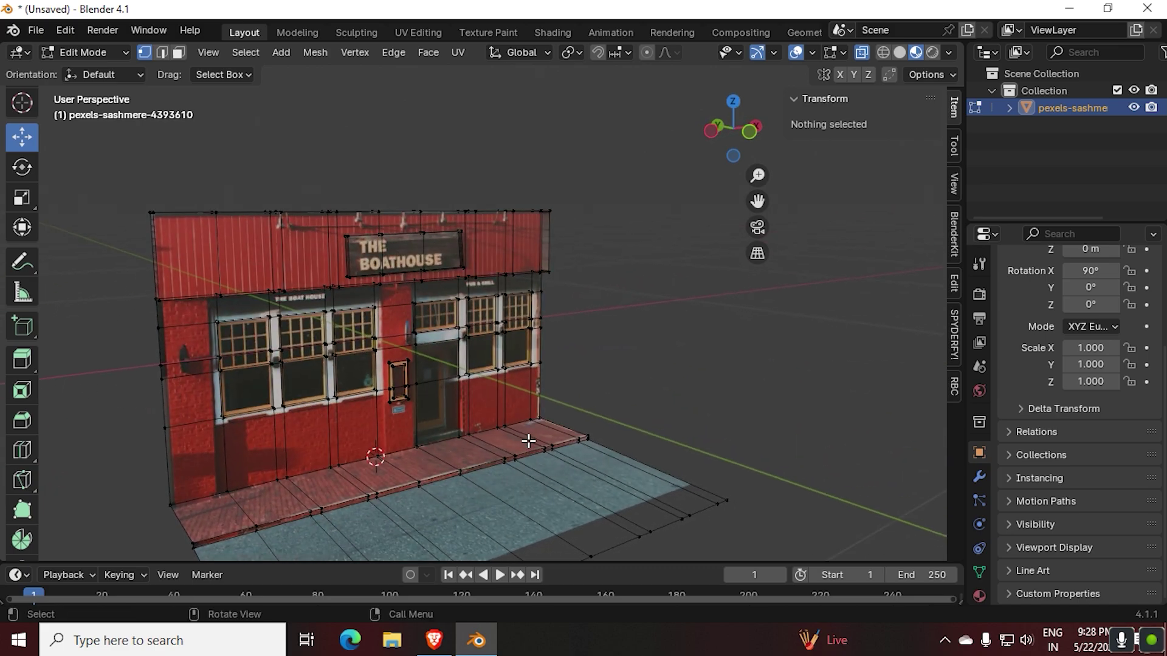
Add an edge loop in front view and slide it along the window frame.
key("KP_1")
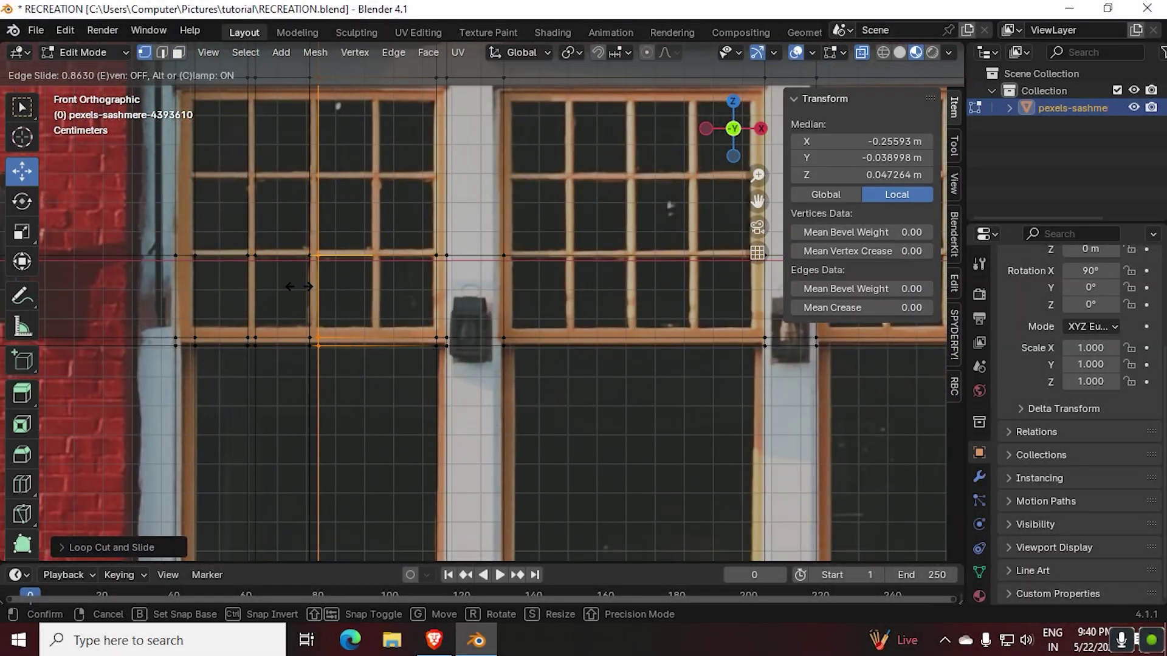
left_click(339, 200)
middle_click_drag(339, 200, 339, 250, "shift")
key("ctrl+r")
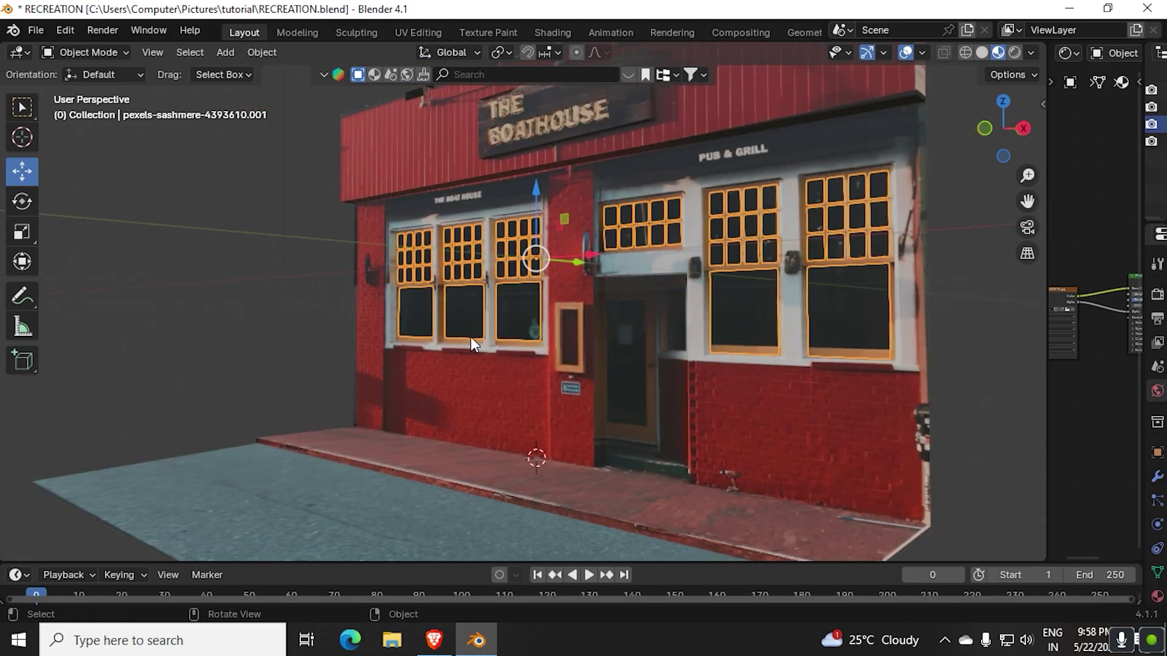
Move the selected window faces, then separate them into their own object with P > Selection.
middle_click_drag(471, 337, 644, 341)
scroll(625, 389, "down", 5)
key("g")
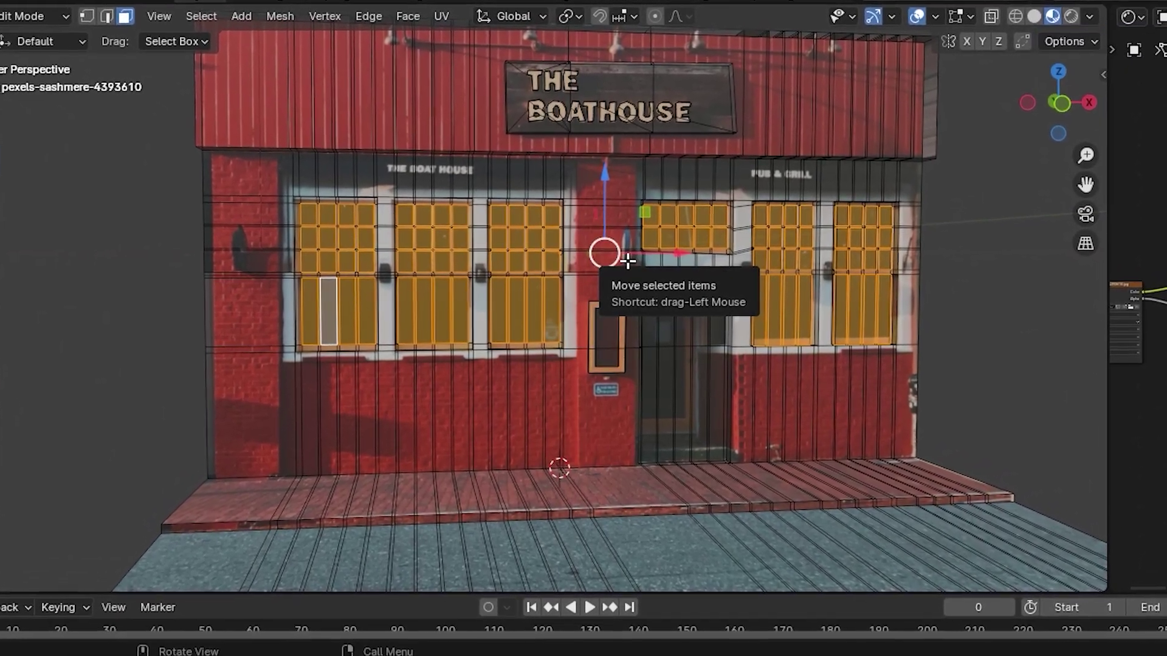
key("p")
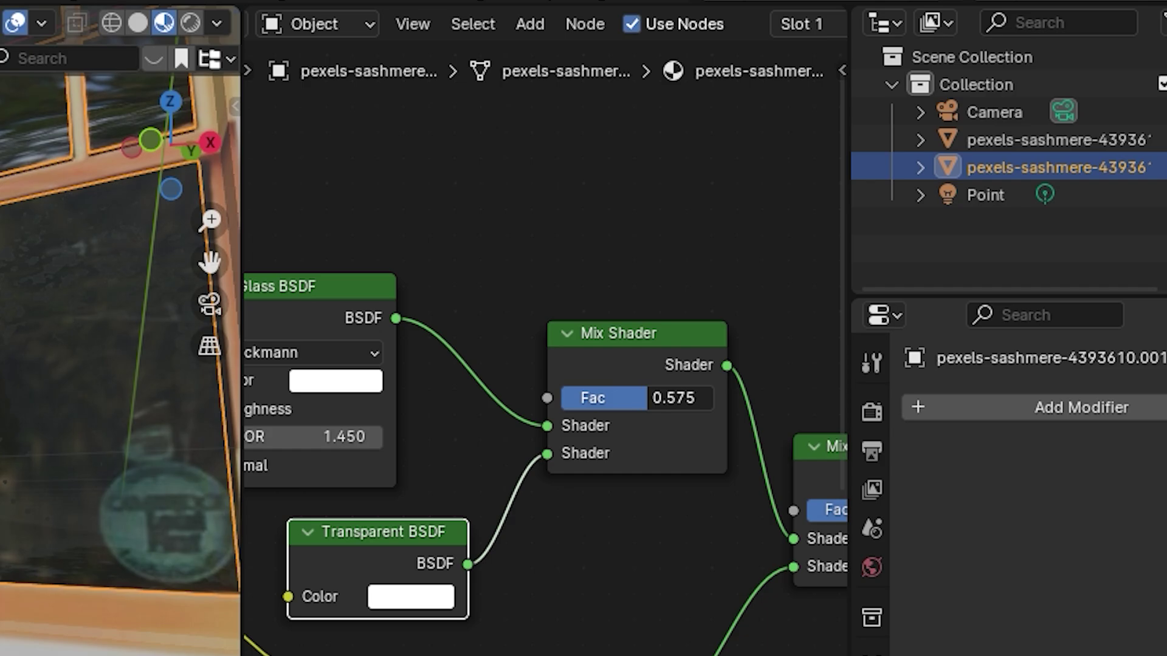
Move the white Color Ramp stop feeding the Diffuse BSDF past the black one, to about 0.595.
middle_click_drag(578, 640, 753, 565)
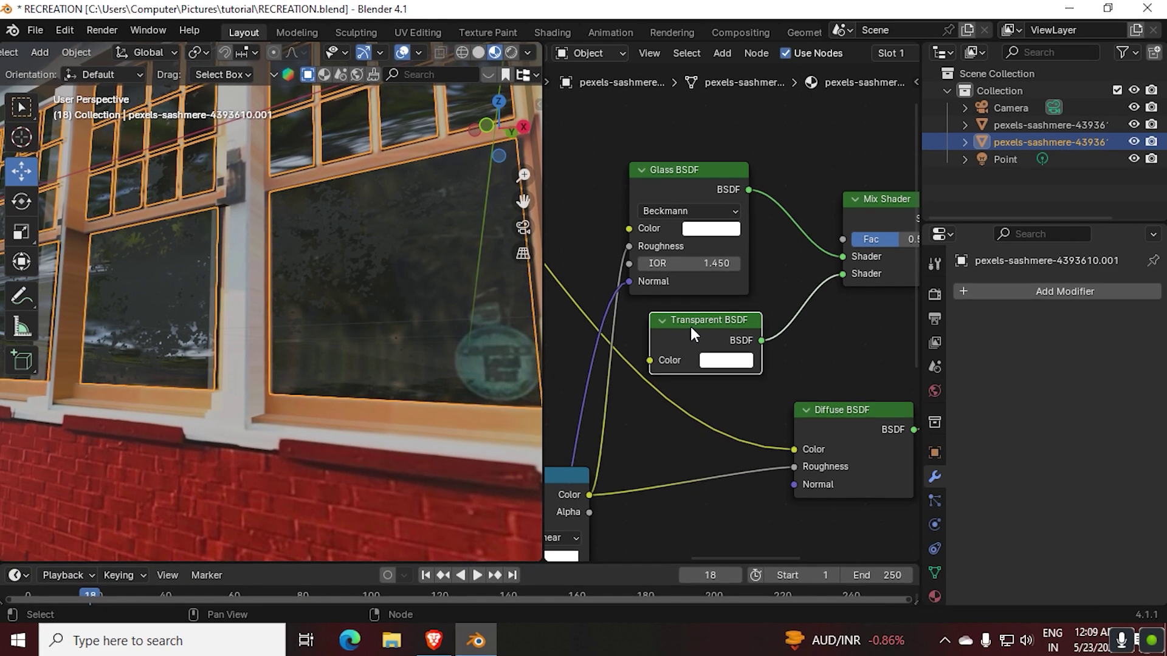
scroll(538, 485, "down", 5)
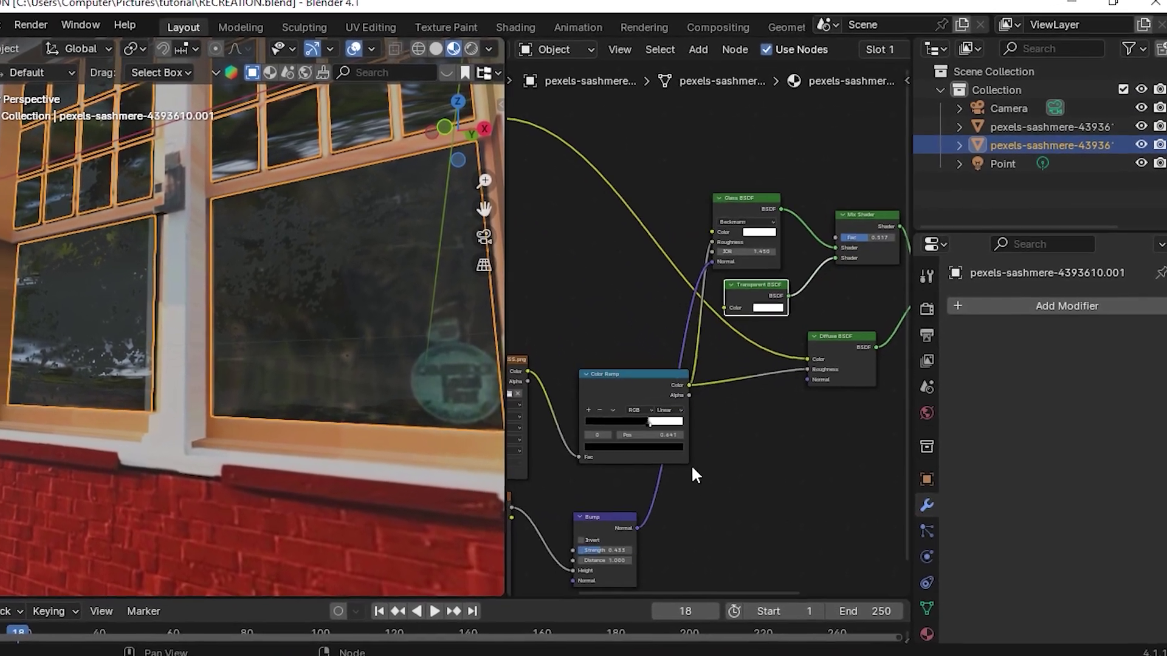
middle_click_drag(690, 464, 826, 409)
scroll(674, 435, "up", 1)
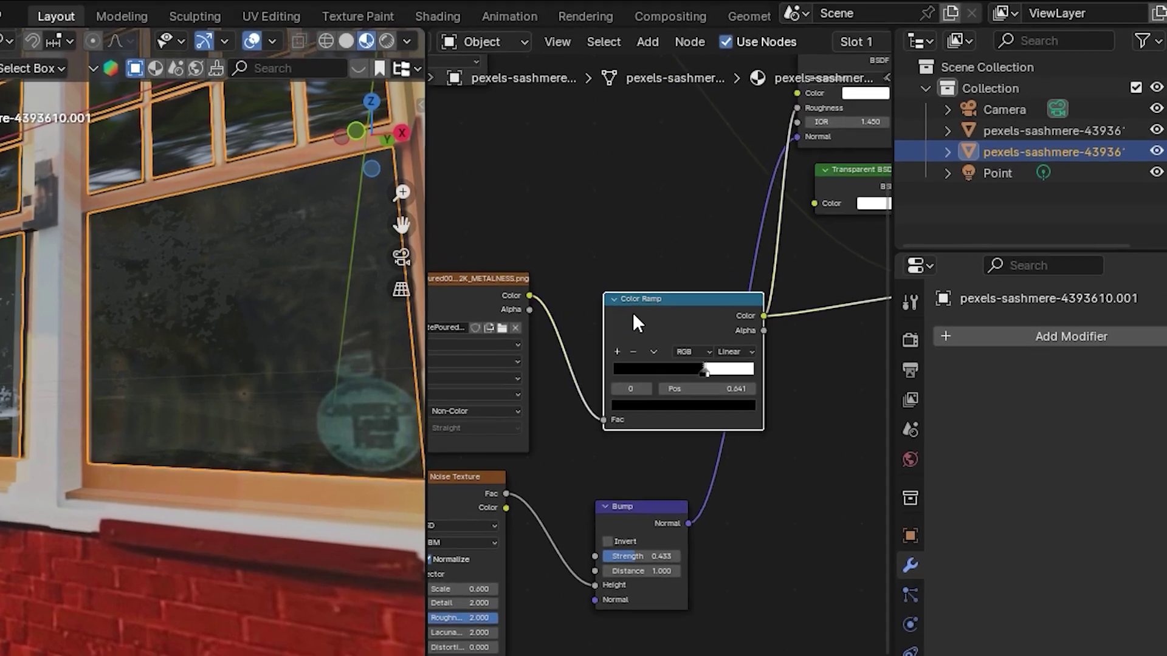
scroll(707, 314, "up", 1)
left_click(707, 314)
scroll(639, 365, "up", 1)
left_click_drag(715, 406, 669, 396)
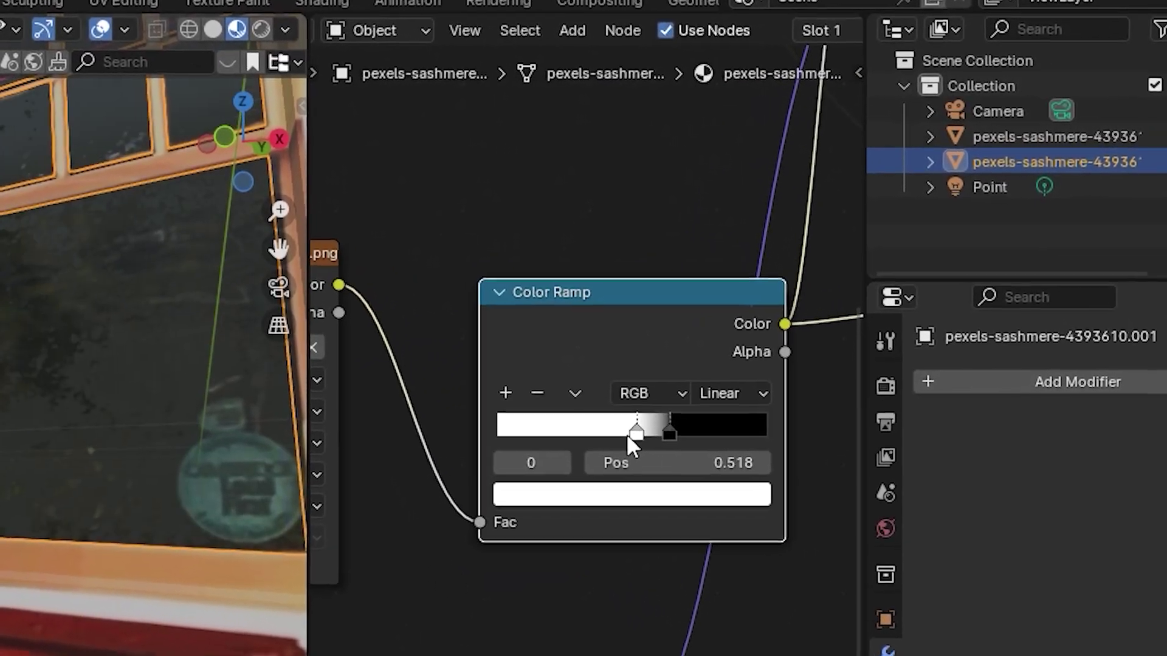
left_click_drag(604, 445, 641, 445)
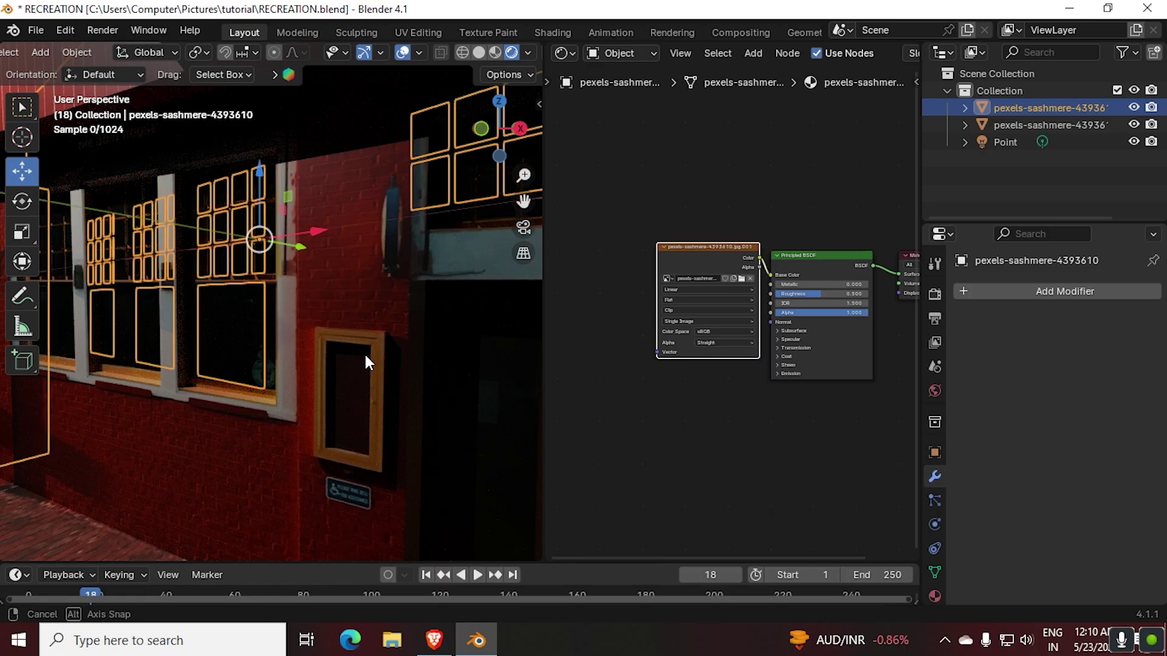
Route the storefront image Color through a new Color Ramp into Roughness.
middle_click_drag(363, 352, 387, 394)
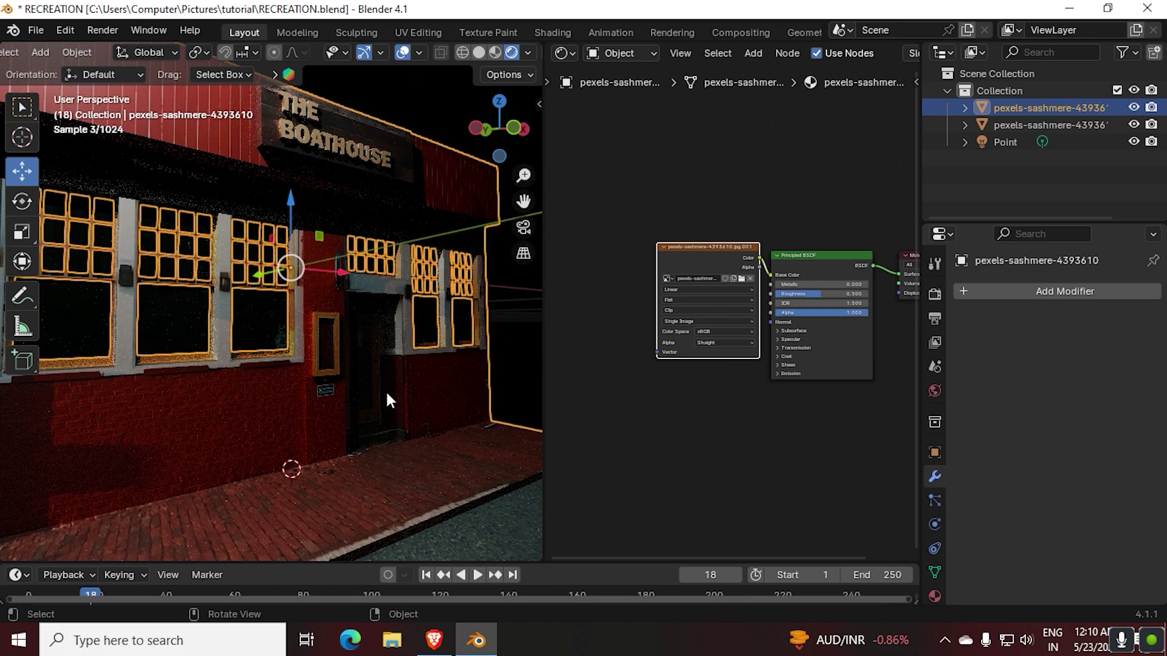
middle_click_drag(190, 487, 225, 474)
scroll(724, 351, "up", 2)
left_click_drag(714, 246, 607, 271)
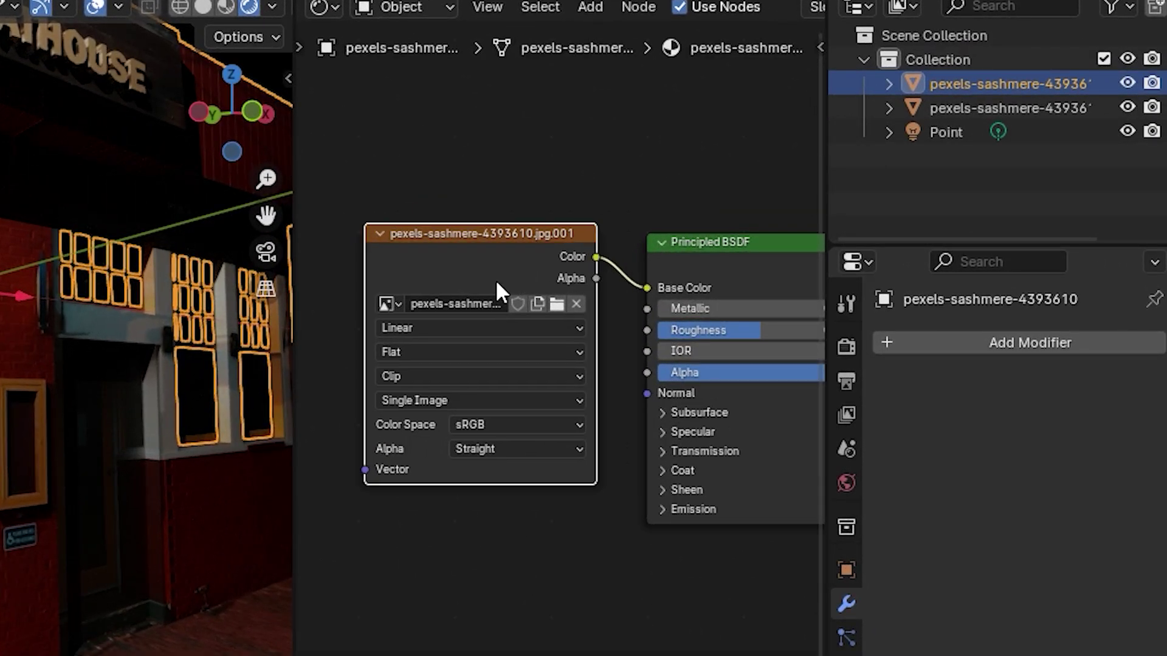
left_click_drag(384, 317, 292, 252)
scroll(547, 341, "down", 2)
left_click_drag(438, 268, 758, 335)
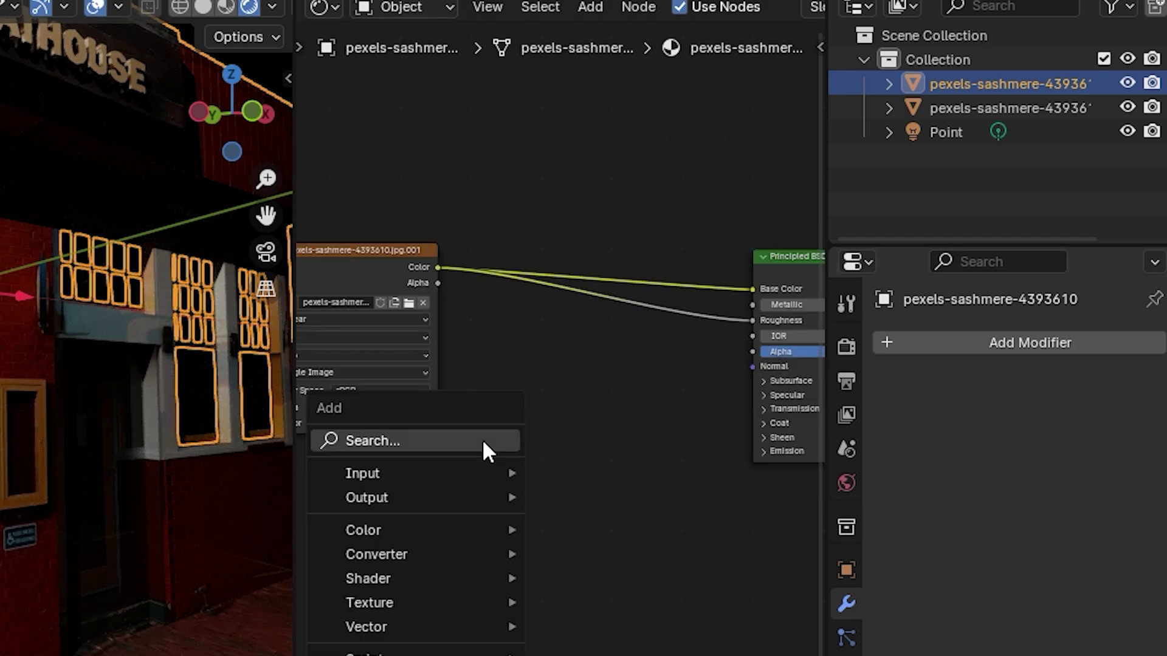
left_click(568, 301)
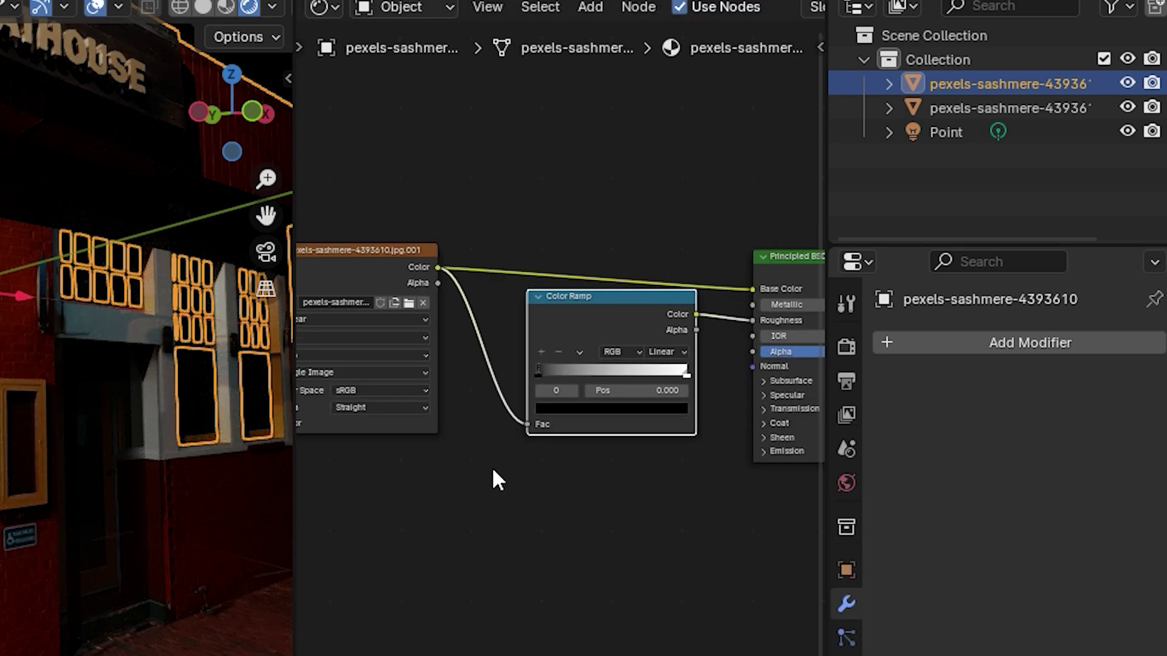
Add a Bump node below the Color Ramp and lower its strength to 0.658.
key("shift+a")
left_click(552, 555)
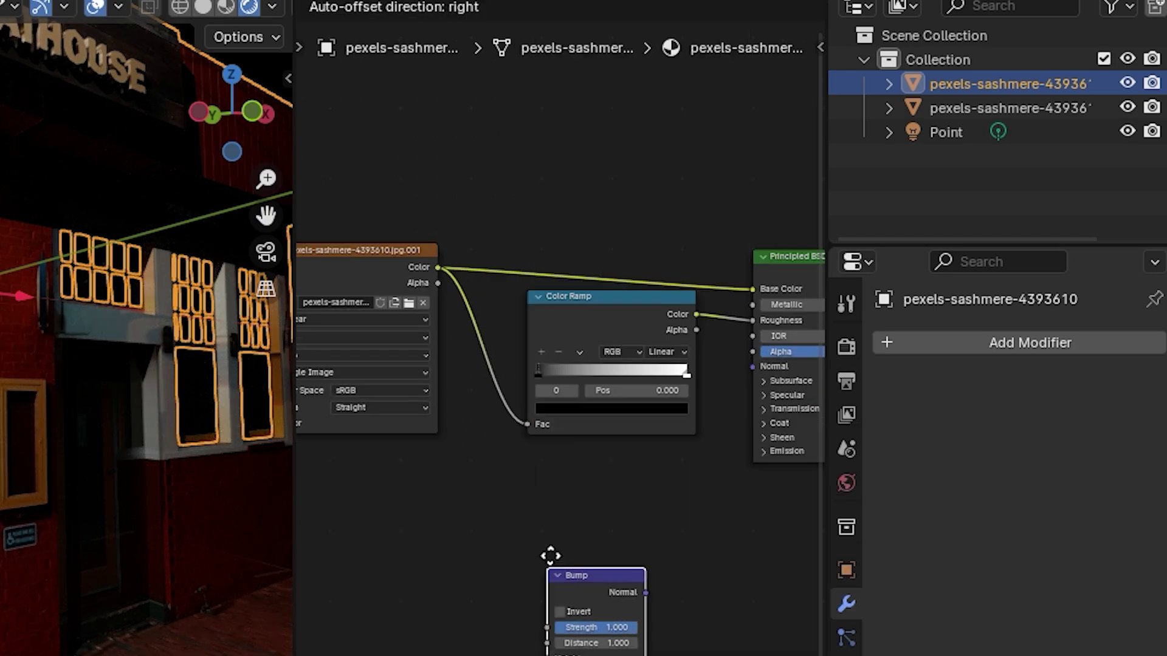
scroll(547, 486, "up", 2)
left_click_drag(534, 549, 672, 409)
scroll(425, 304, "left", 2, "ctrl")
left_click_drag(614, 586, 576, 586)
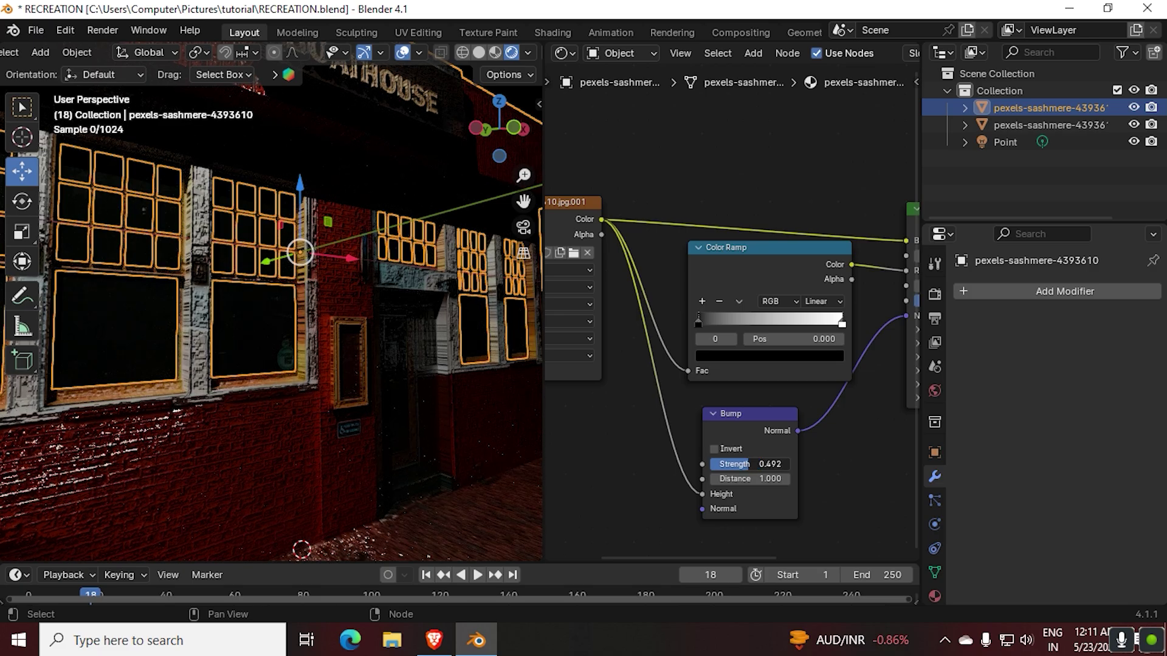
Select the point light, then the windowsill loop to check its UVs.
left_click(299, 252)
middle_click_drag(381, 355, 318, 299)
middle_click_drag(164, 353, 138, 275)
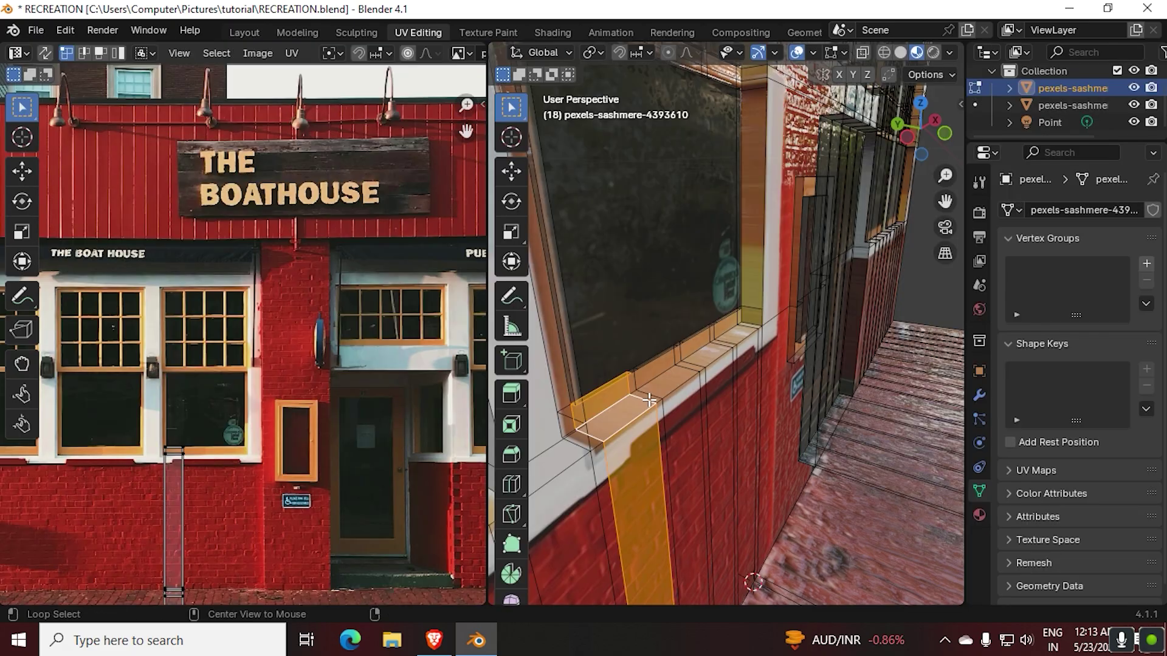
left_click(656, 393, "alt")
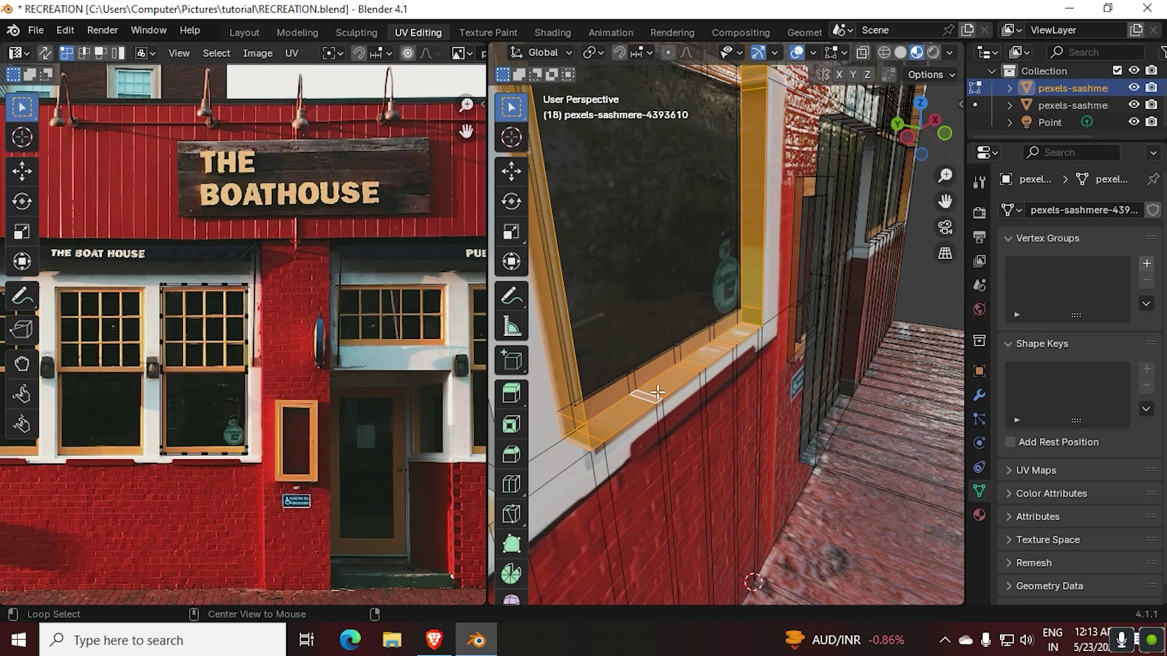
middle_click_drag(773, 375, 767, 334)
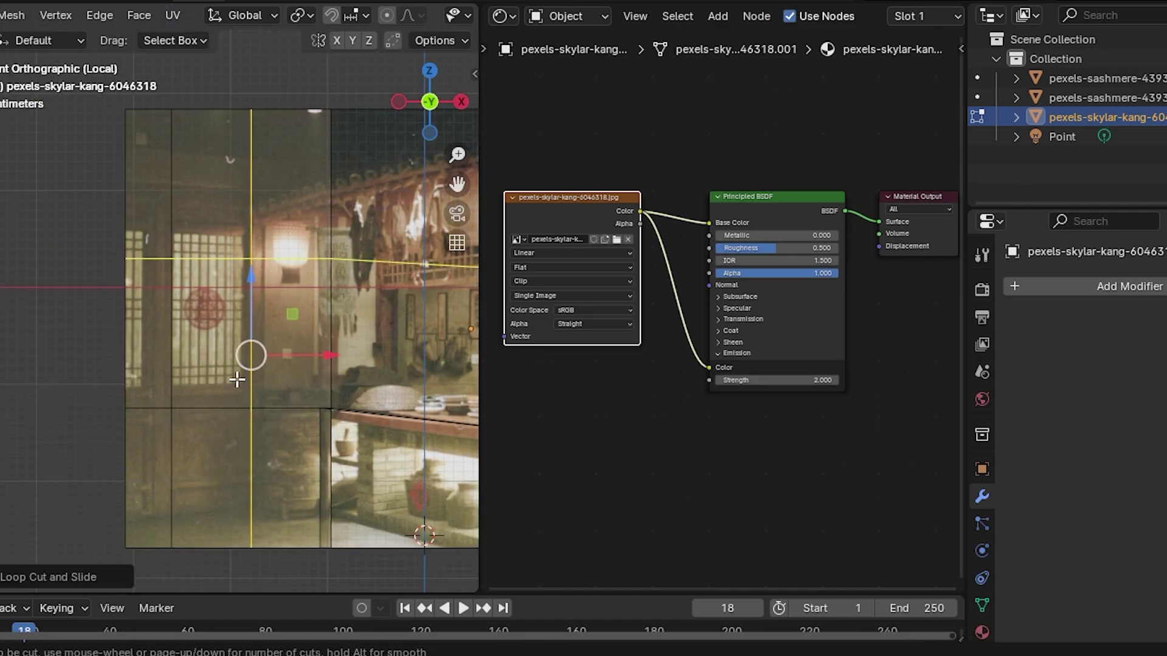
Orbit and zoom around the lantern to see it in perspective.
middle_click_drag(237, 380, 208, 338)
scroll(268, 250, "up", 5)
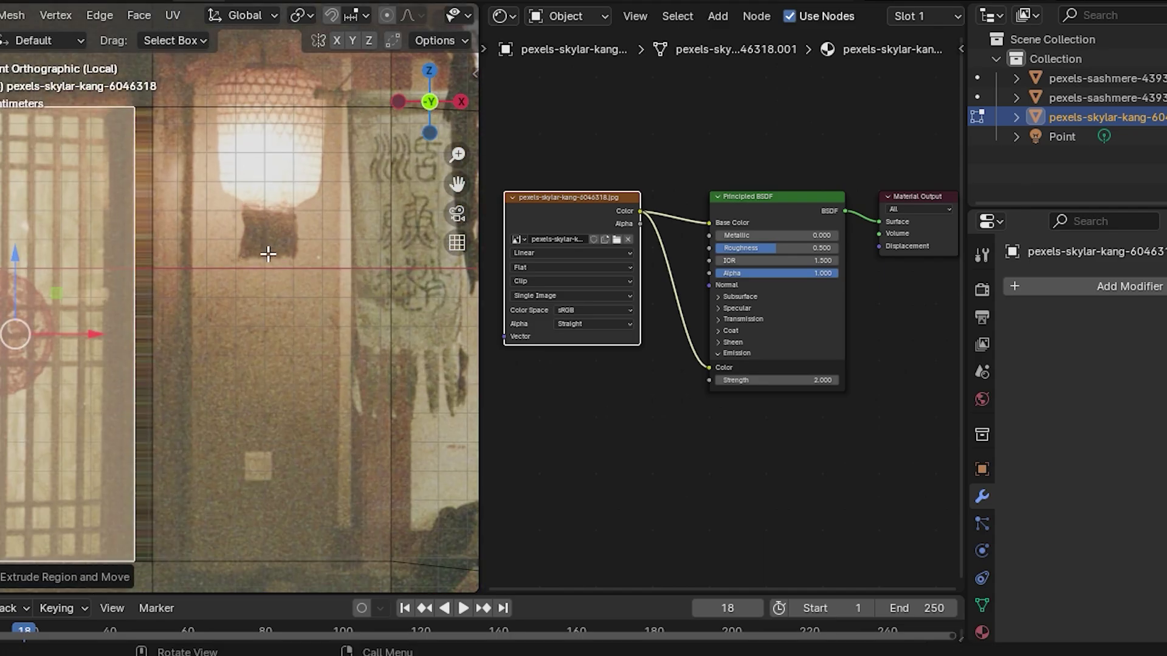
middle_click_drag(268, 250, 138, 308)
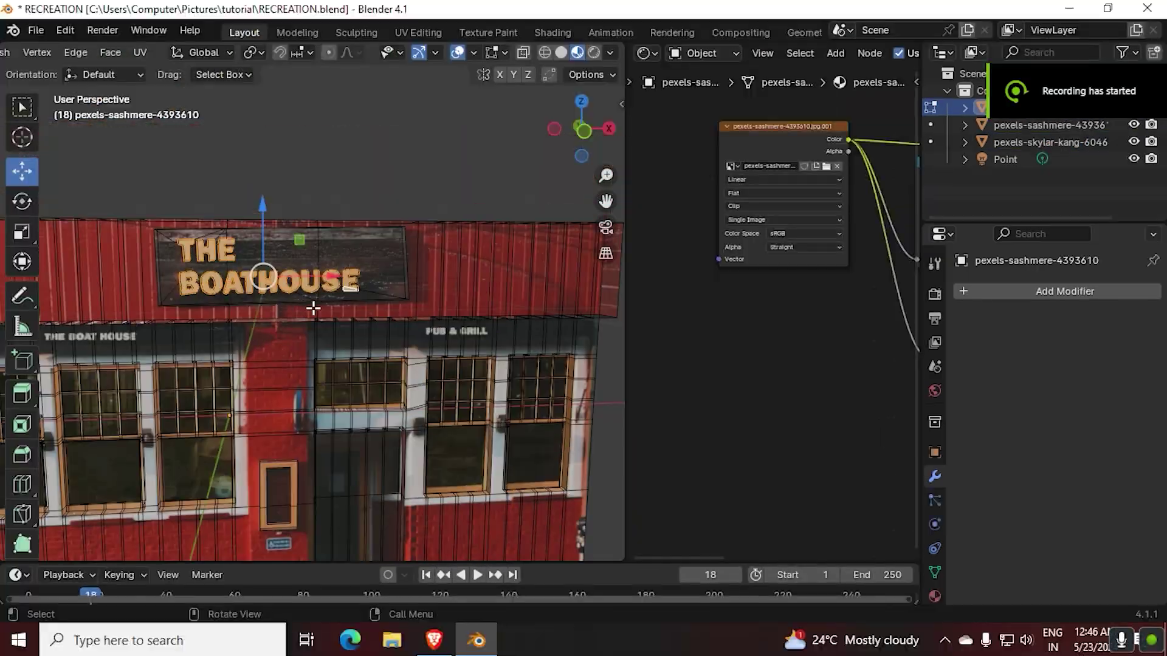
Return to Object Mode and select the separate sign object.
scroll(313, 307, "up", 4)
scroll(365, 338, "down", 2)
key("Tab")
left_click(429, 272)
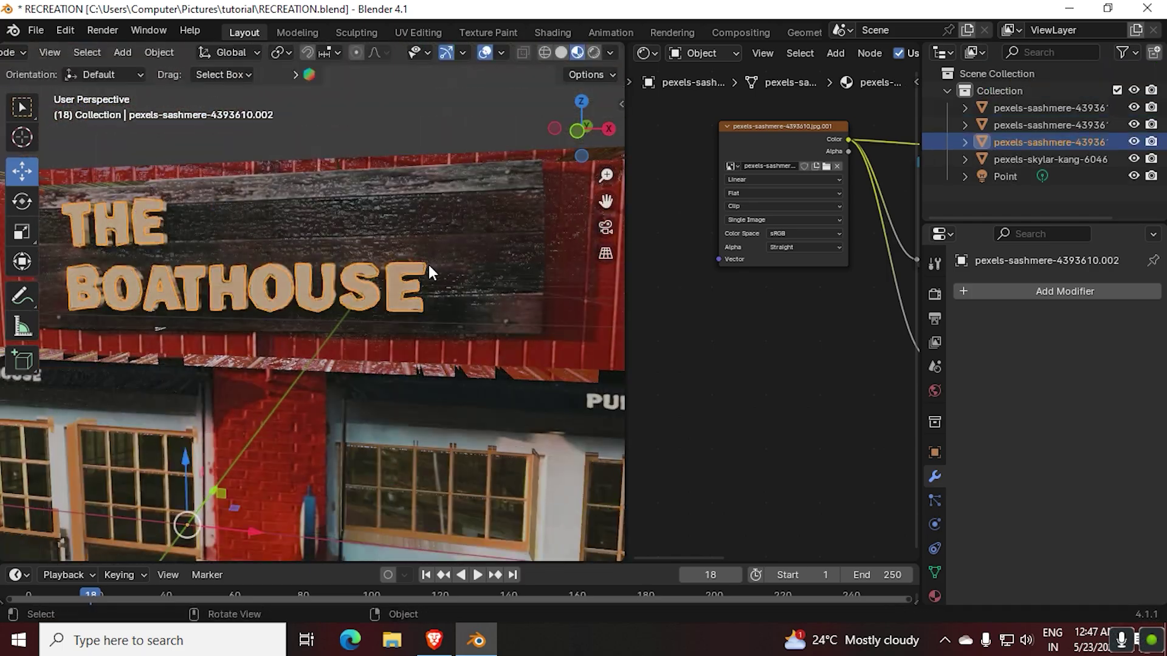
Widen the node editor to show the image texture, and unhide the Point light with Alt+H.
scroll(850, 472, "down", 1)
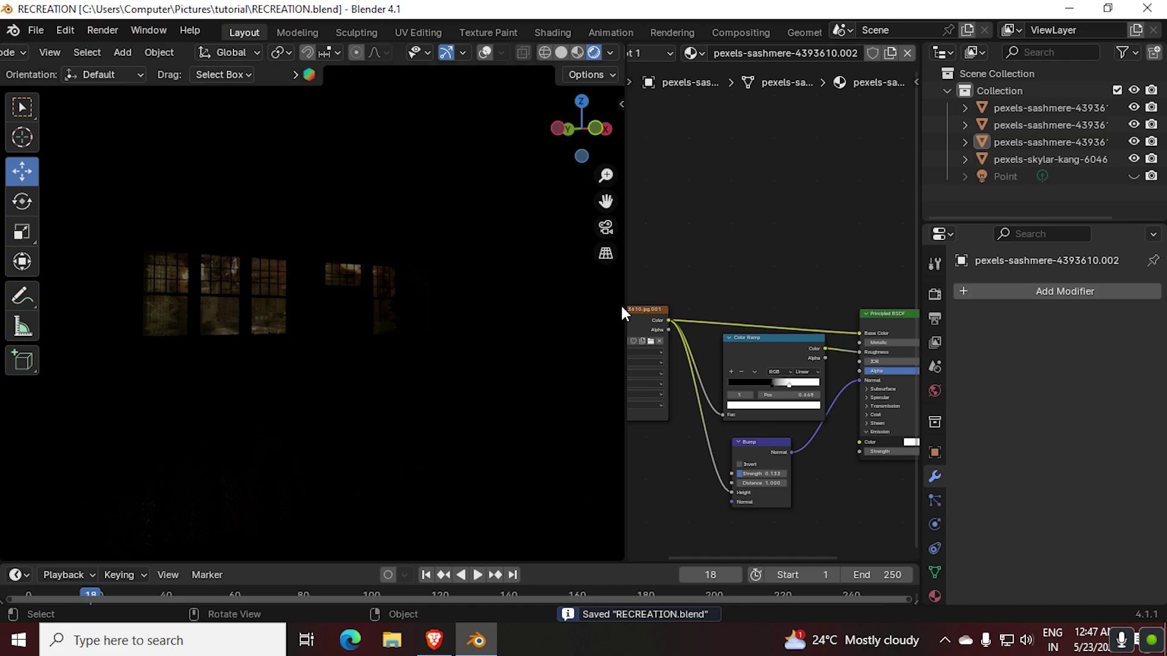
left_click_drag(622, 313, 508, 312)
scroll(840, 429, "up", 2)
middle_click_drag(522, 243, 793, 270)
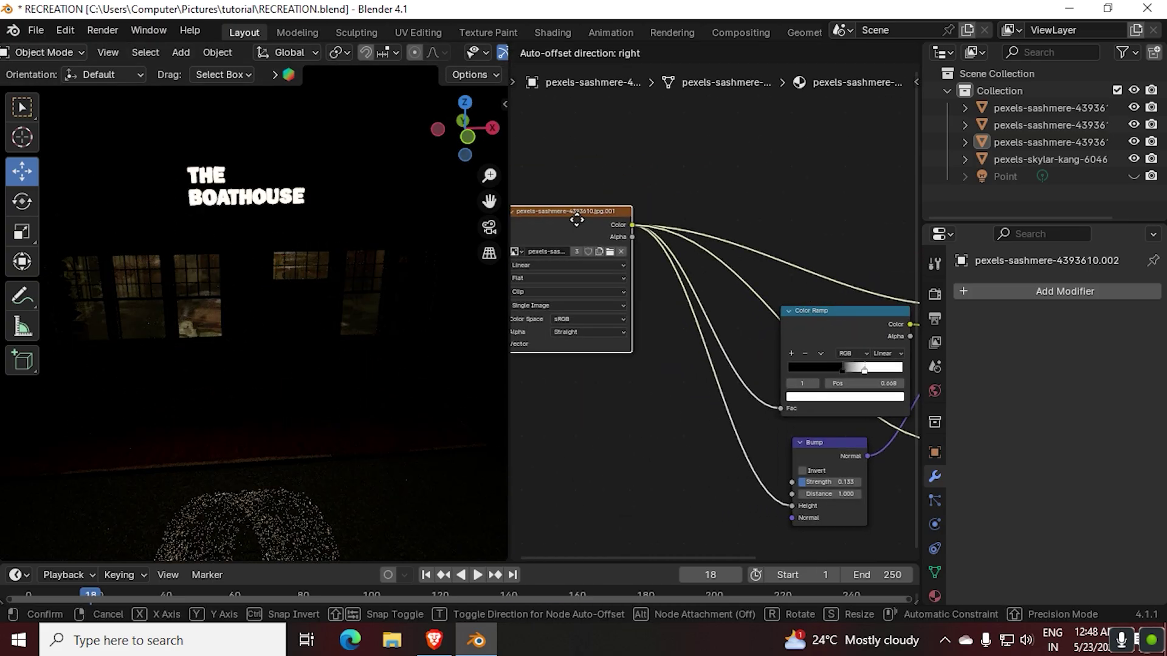
key("alt+h")
middle_click_drag(186, 312, 211, 337)
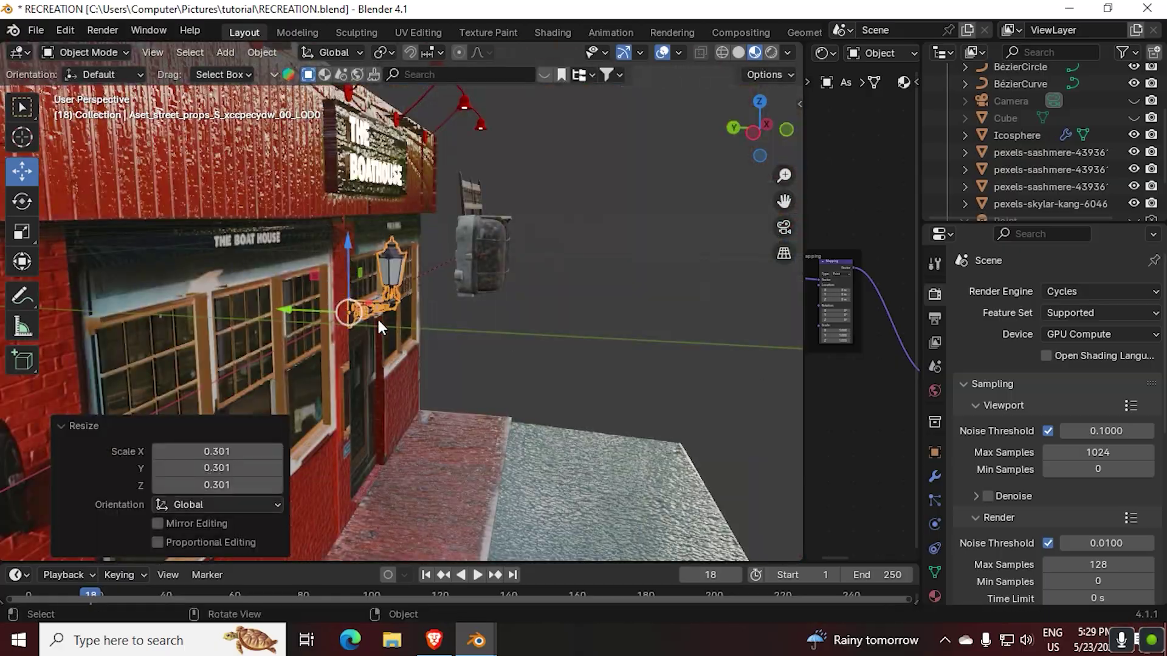
Orbit around the storefront to review the placed lamps, lanterns and bench.
middle_click_drag(425, 304, 527, 436)
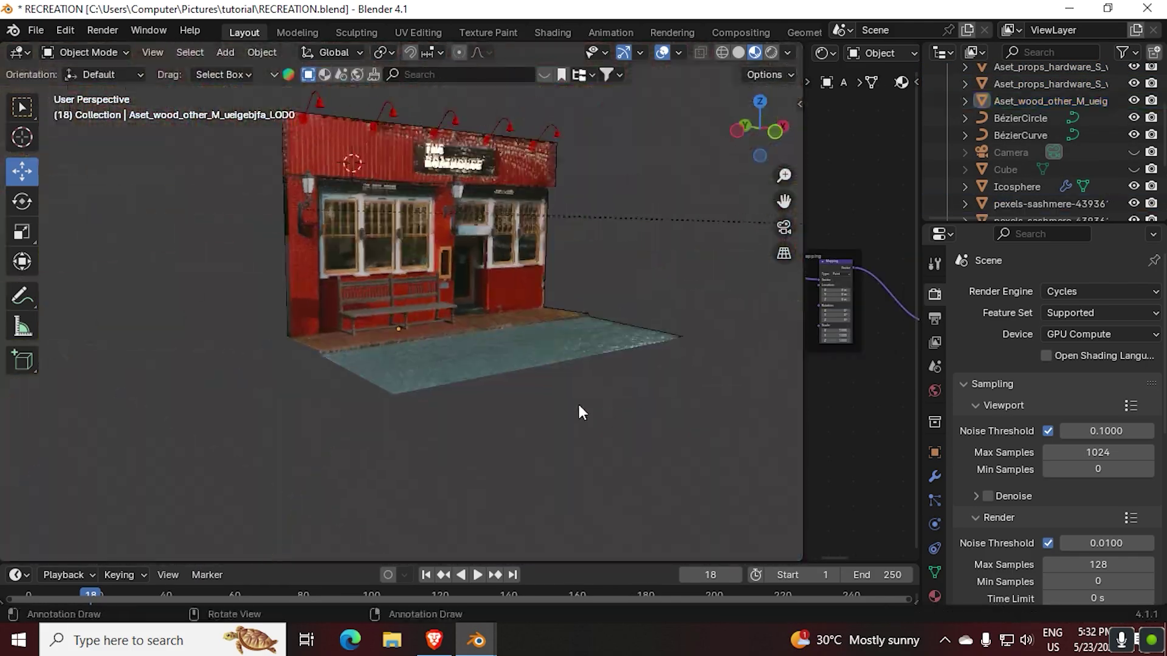
Look through the camera, make the Cube visible, and set viewport shading to Rendered.
key("KP_0")
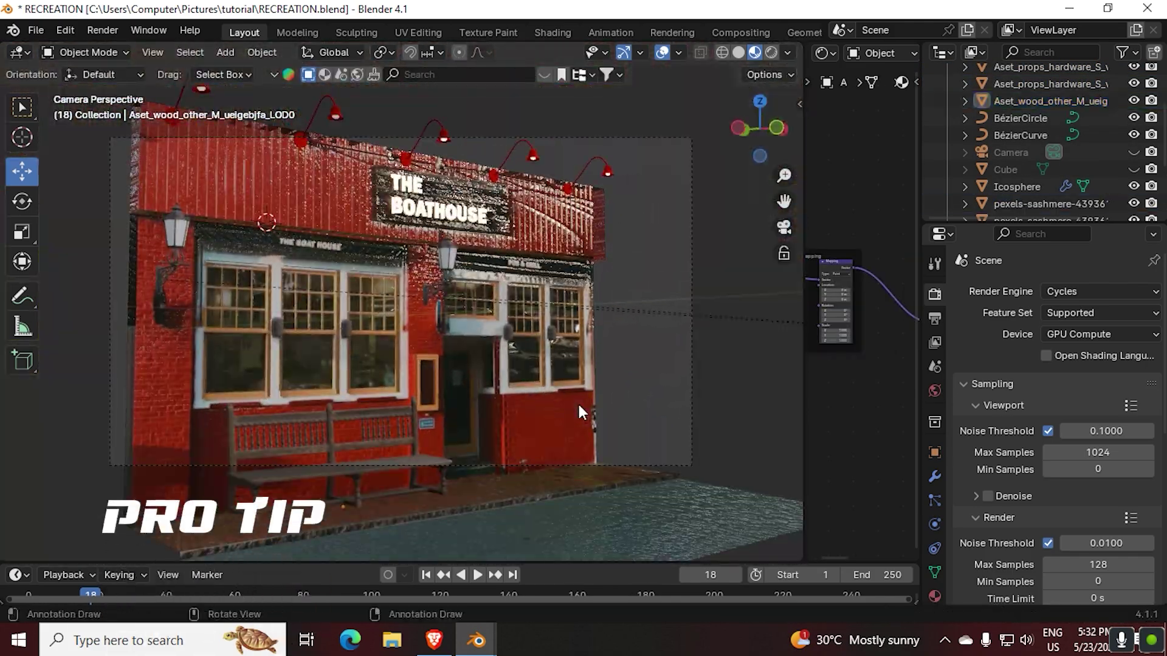
scroll(553, 393, "down", 2)
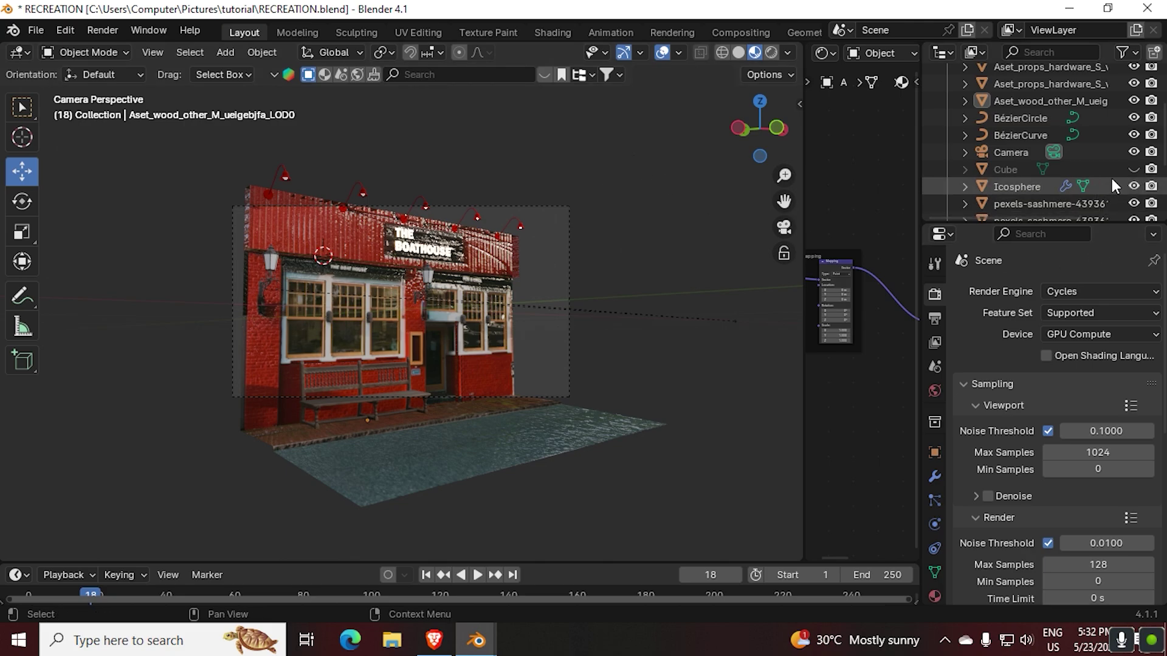
left_click(1134, 169)
left_click(772, 59)
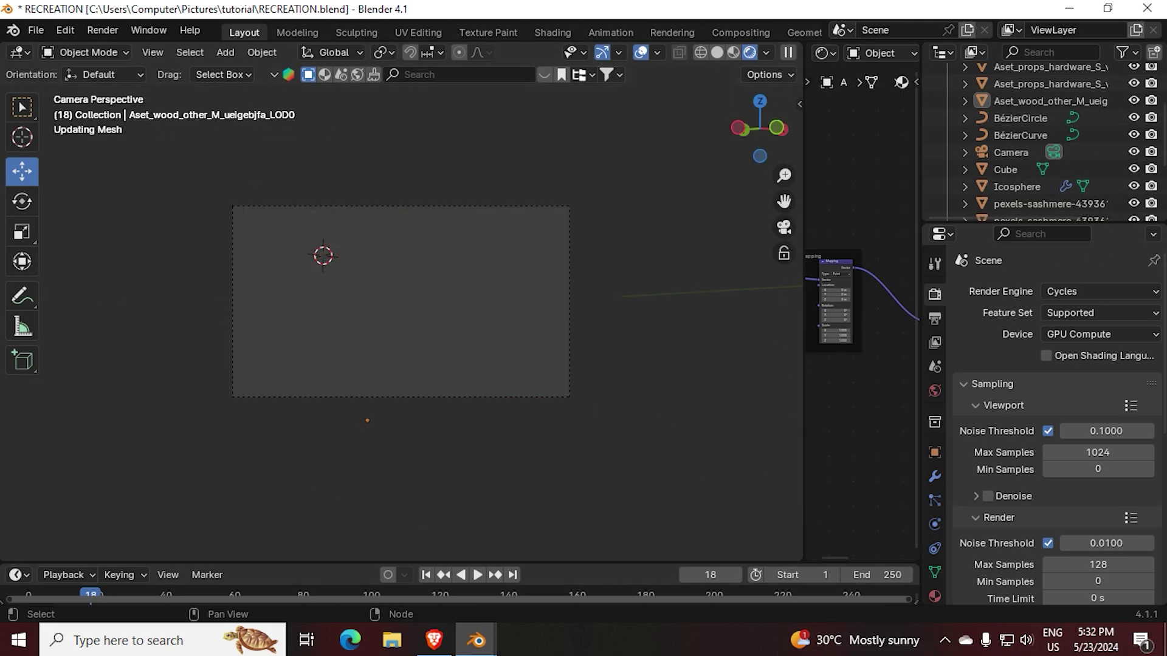
scroll(410, 418, "up", 1)
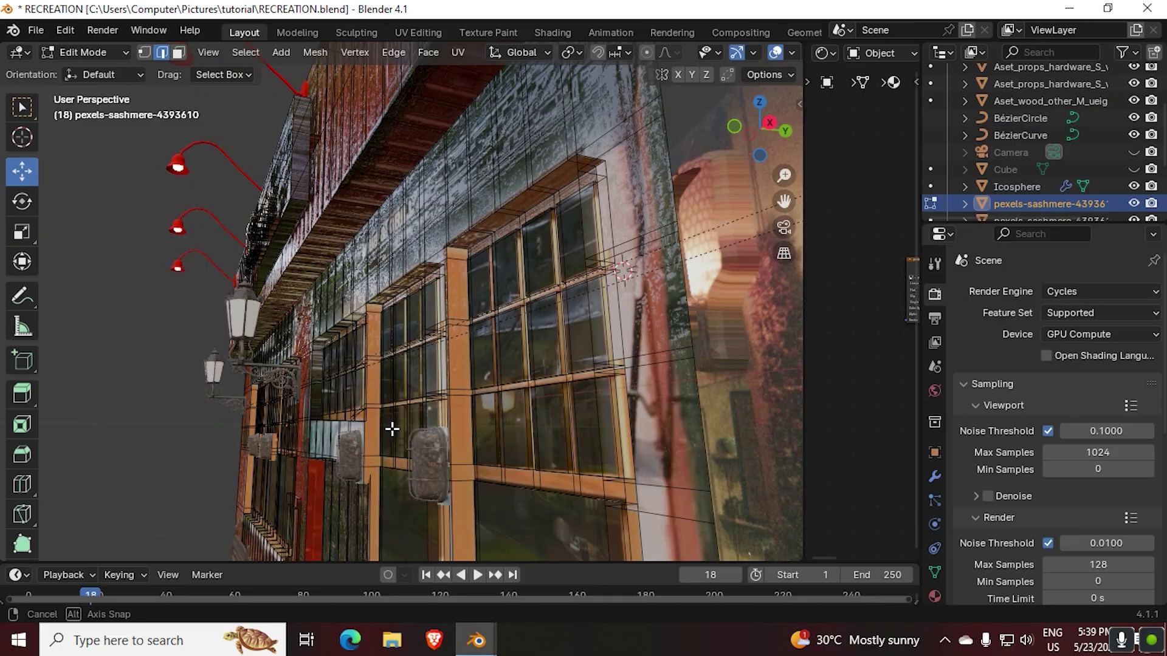
middle_click_drag(391, 424, 467, 406)
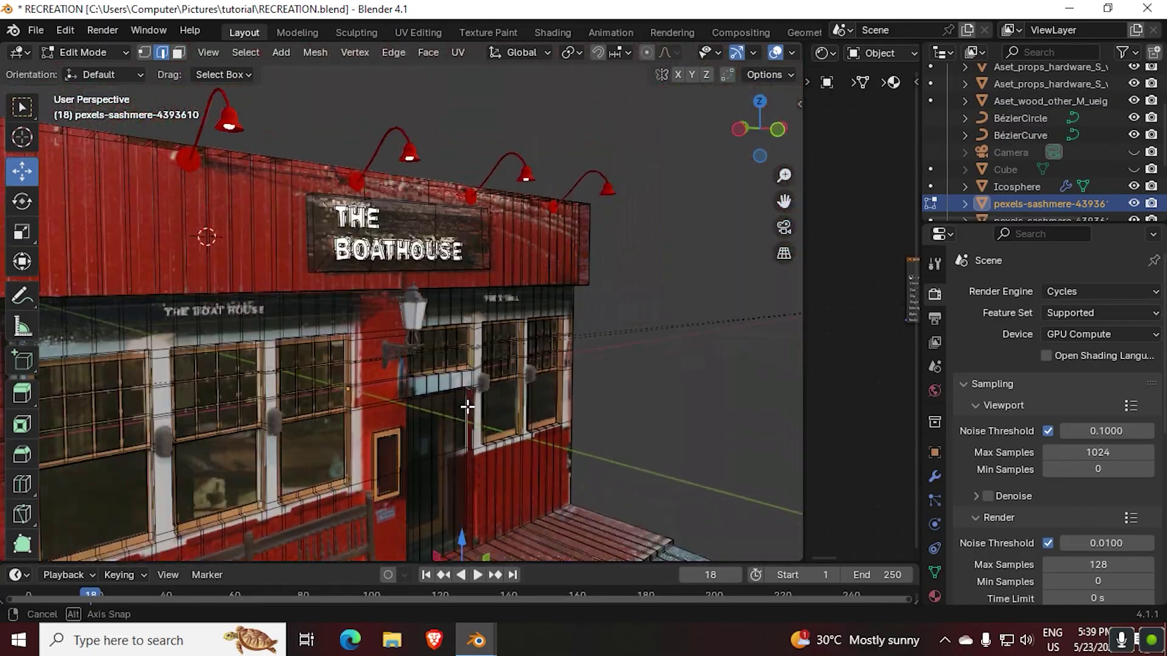
Extrude the floor edge at the front of the deck.
left_click_drag(783, 202, 555, 325)
scroll(553, 327, "down", 4)
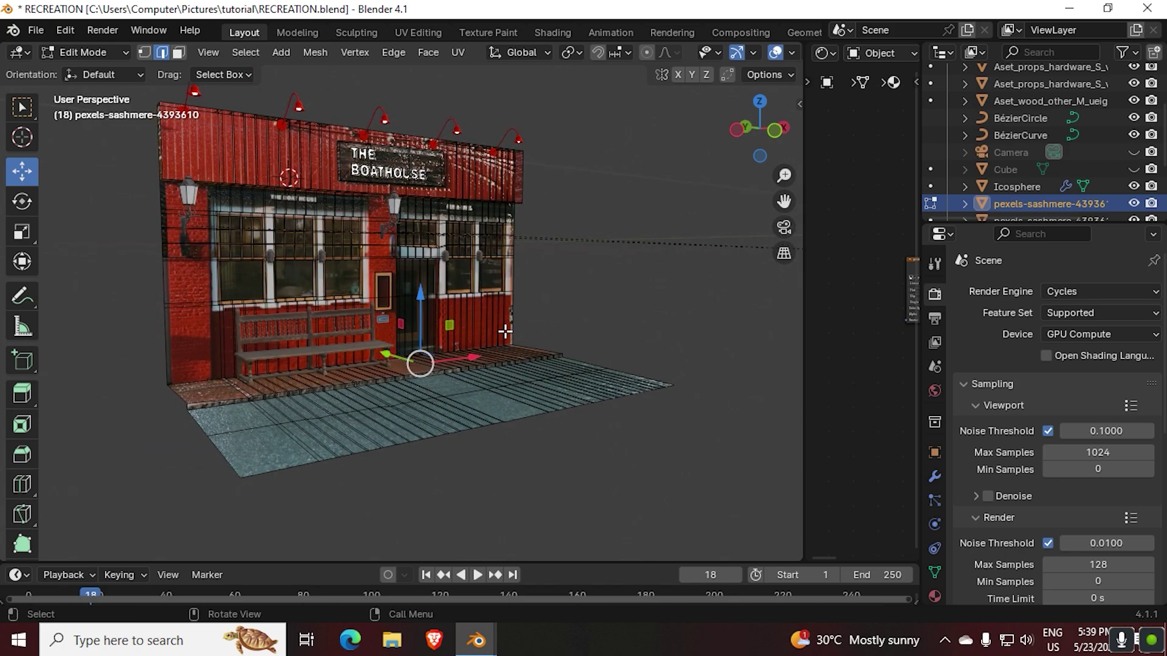
scroll(600, 465, "up", 6)
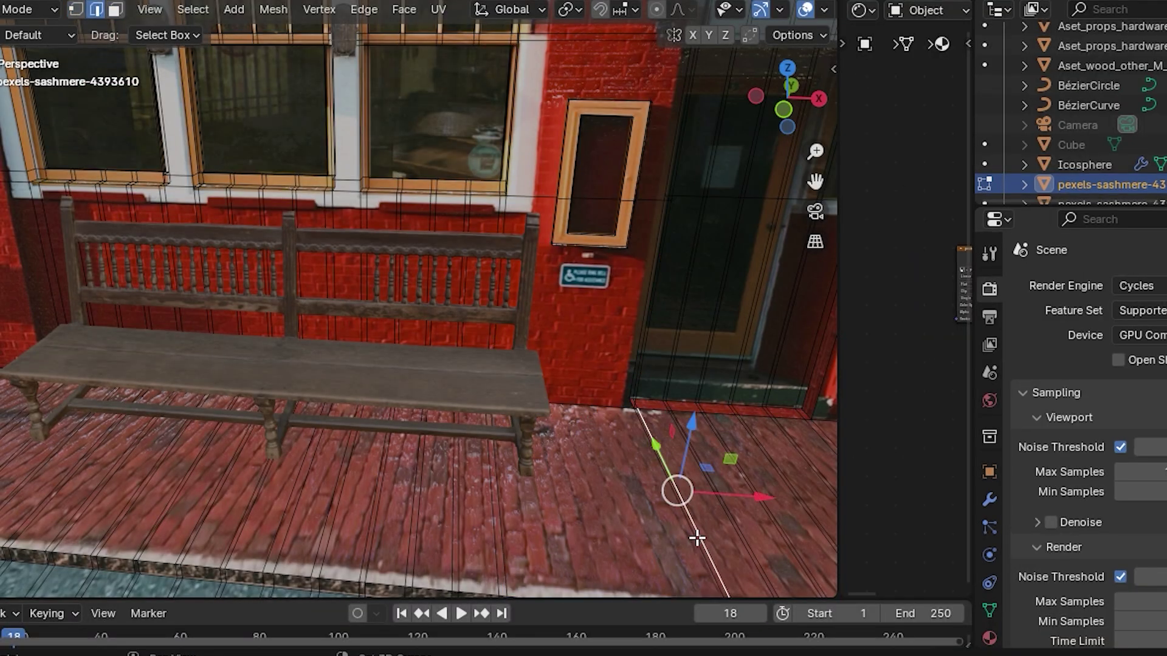
middle_click_drag(697, 538, 593, 292)
left_click(442, 273)
middle_click_drag(442, 273, 460, 382)
Add a loop cut across the street surface.
scroll(554, 389, "down", 8)
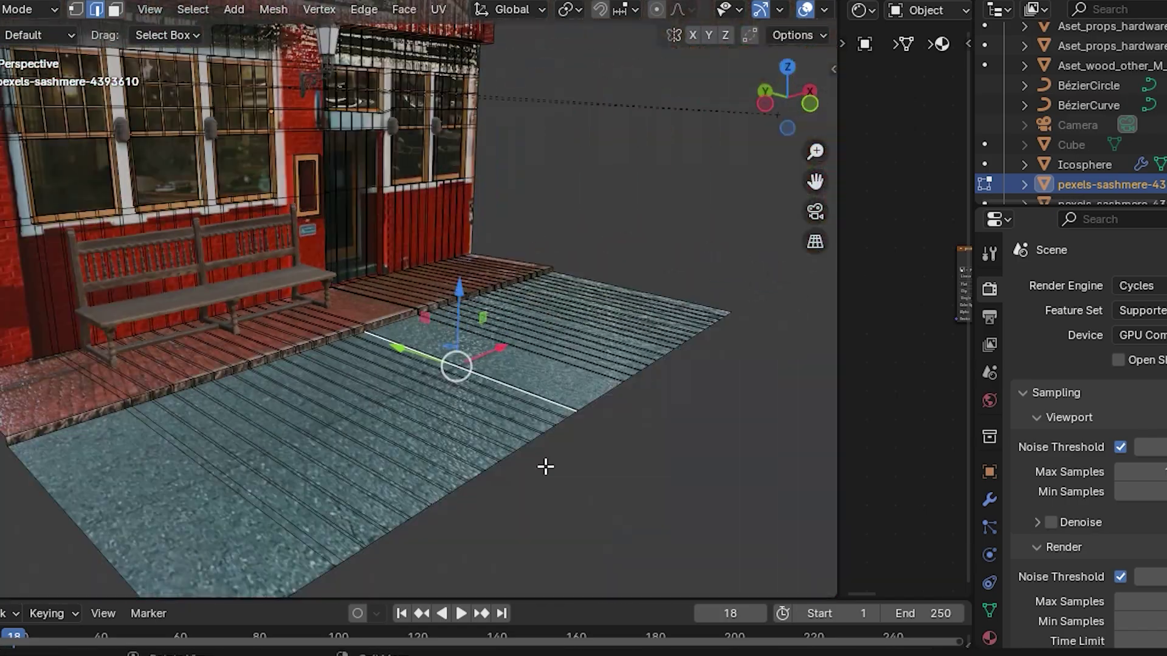
middle_click_drag(545, 467, 271, 492)
scroll(270, 492, "down", 3)
key("ctrl+r")
left_click(278, 429)
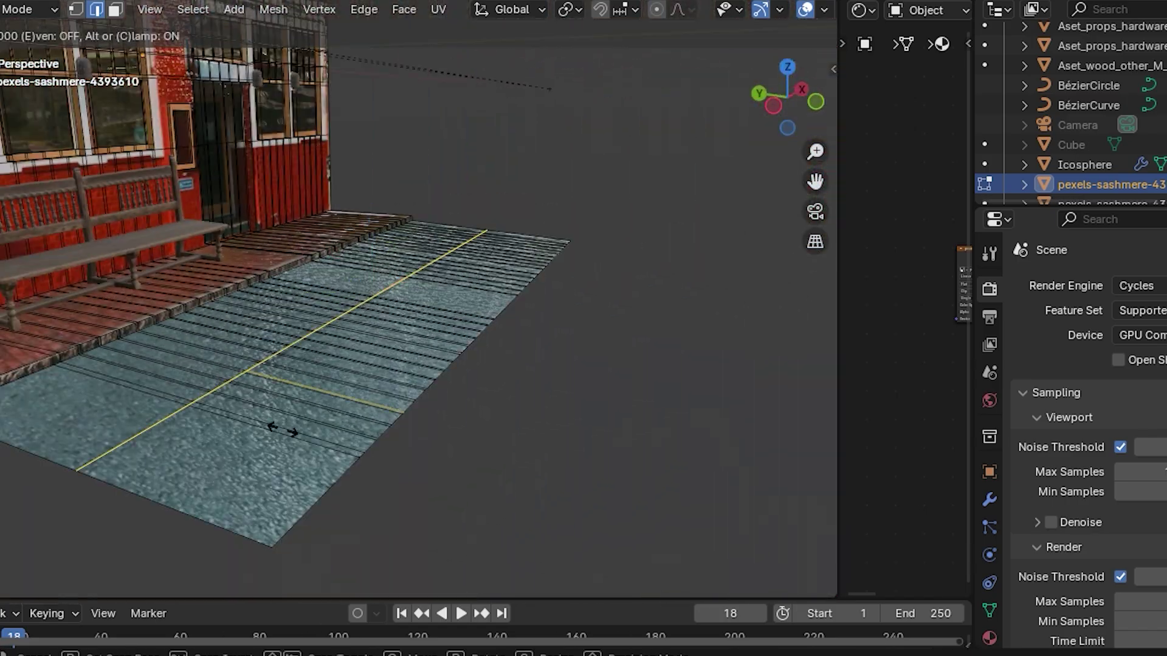
left_click(314, 267)
Lower the selected street edges slightly along Z.
scroll(364, 377, "up", 8)
key("g")
key("z")
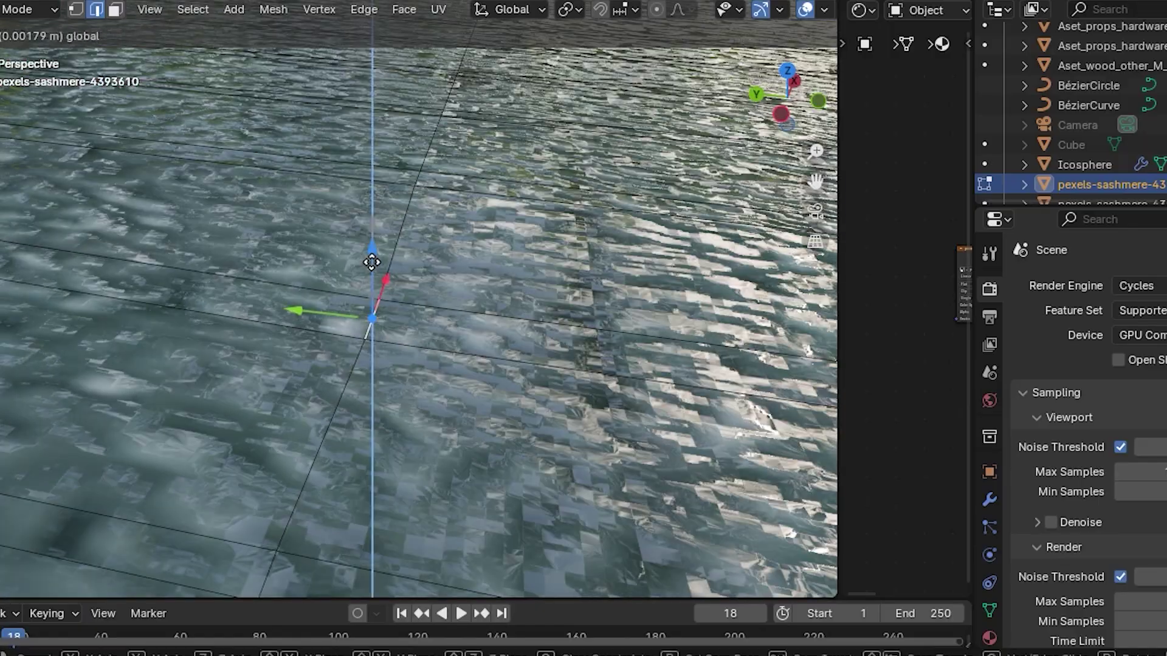
left_click(361, 329)
middle_click_drag(361, 328, 359, 401)
key("g")
key("z")
left_click(240, 428)
Extrude the street edges and lower the new edges along Z.
key("e")
right_click(359, 401)
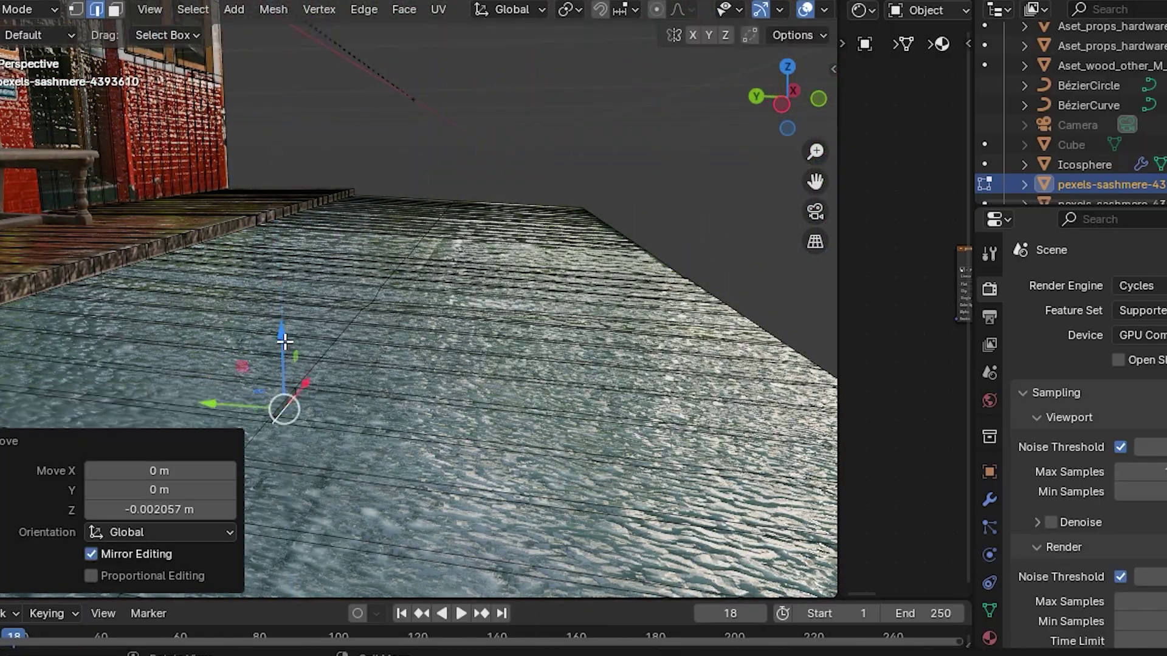
key("g")
key("z")
left_click(273, 358)
Tilt the edges by about 2.7° and return to a perspective view of the boathouse.
scroll(300, 417, "down", 6)
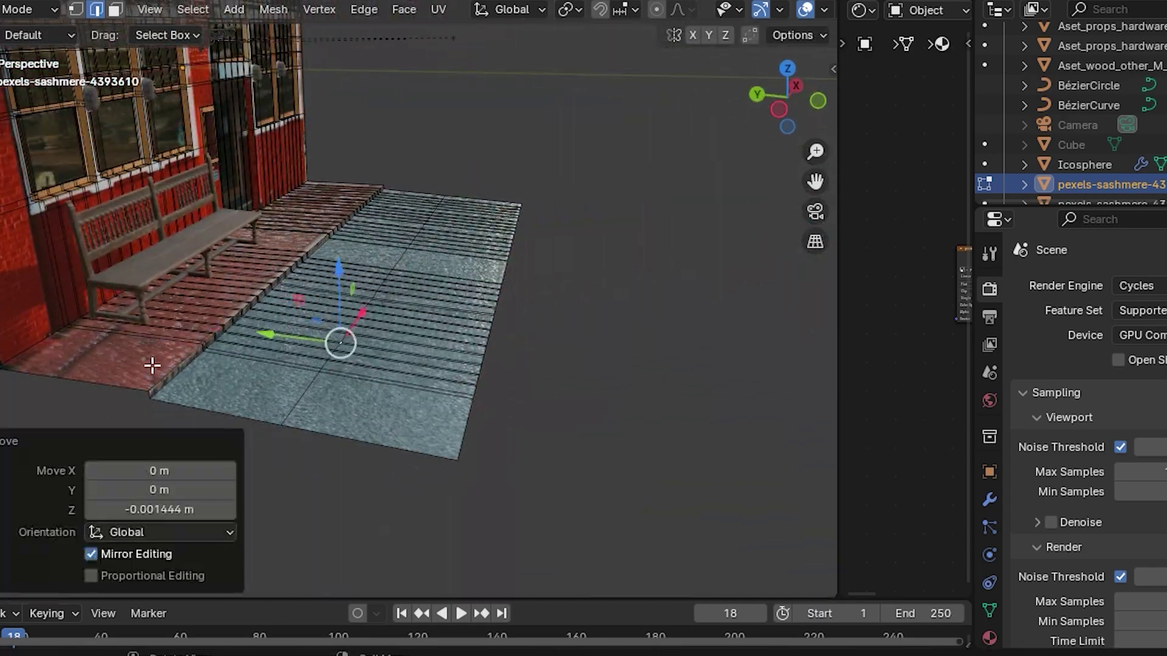
middle_click_drag(152, 364, 650, 263)
left_click(543, 315)
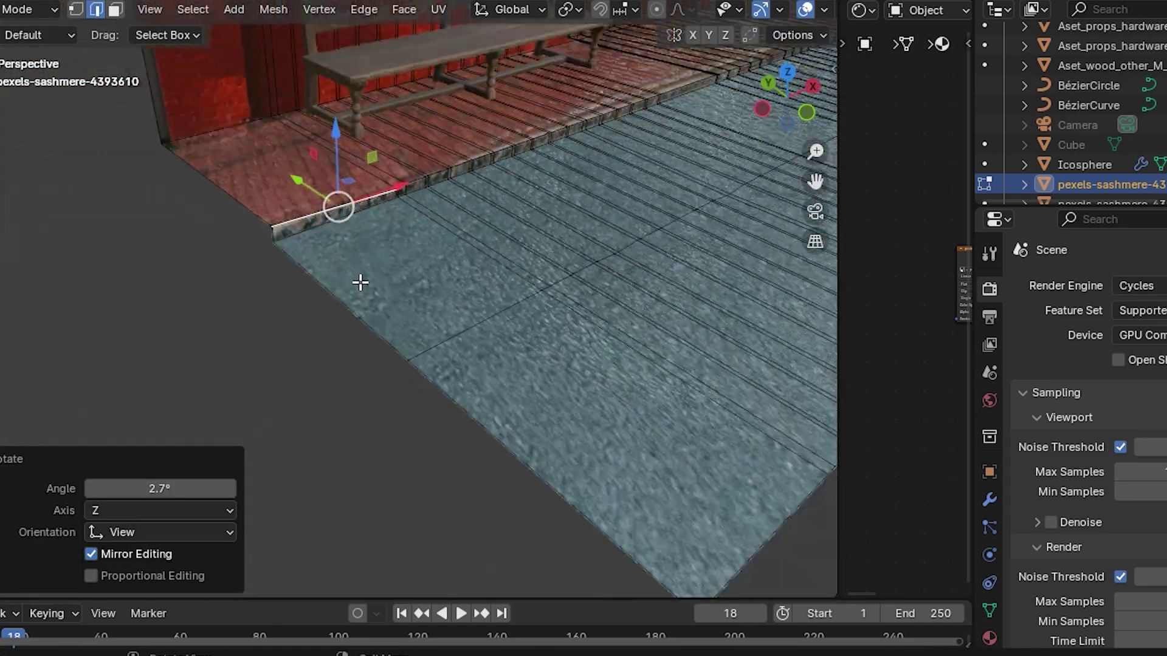
middle_click_drag(359, 282, 613, 259)
scroll(874, 227, "up", 1)
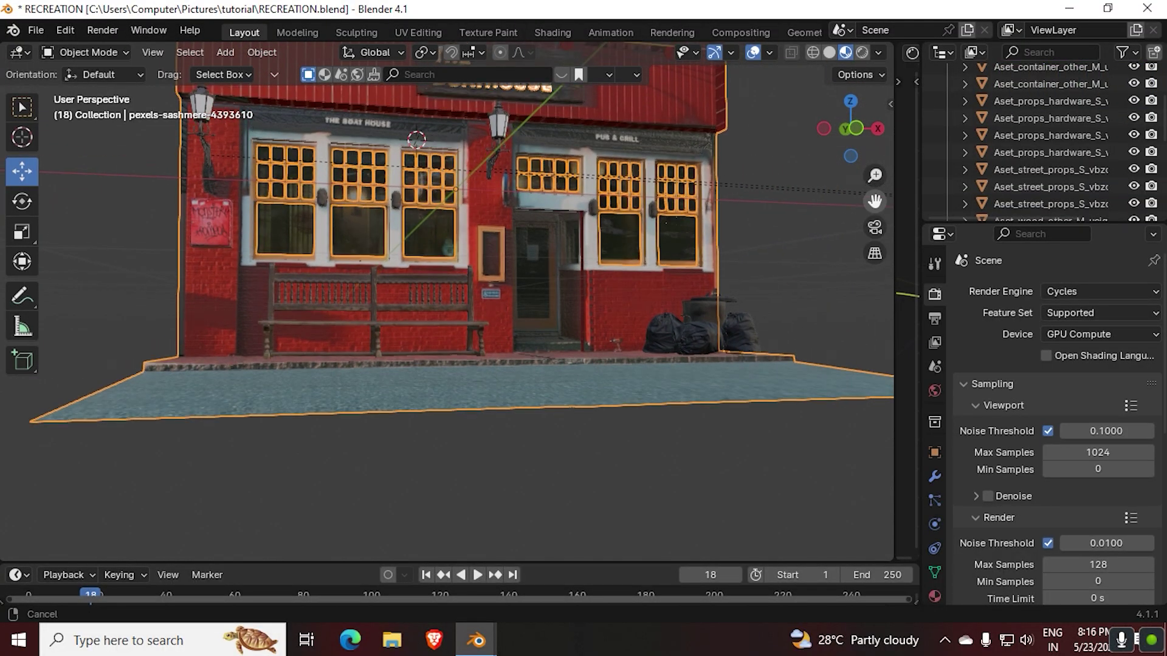
Open the material's Shader Editor beside the viewport and widen it.
scroll(621, 432, "down", 2)
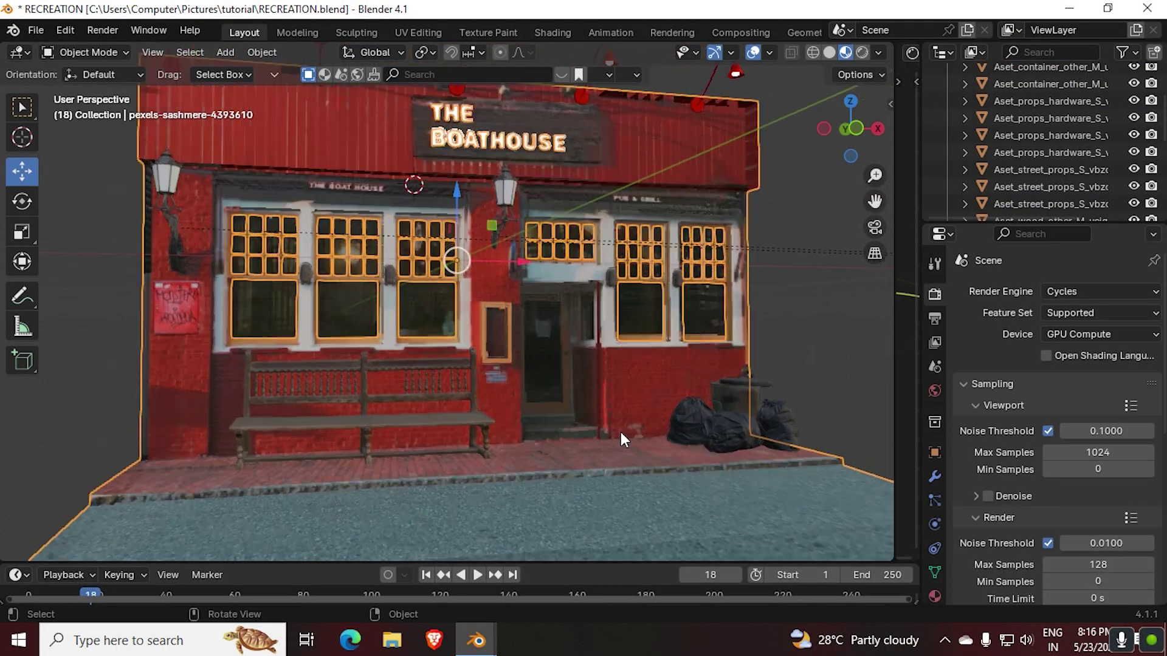
middle_click_drag(621, 432, 774, 316)
scroll(586, 425, "down", 3)
scroll(716, 348, "up", 3)
middle_click_drag(716, 348, 783, 297)
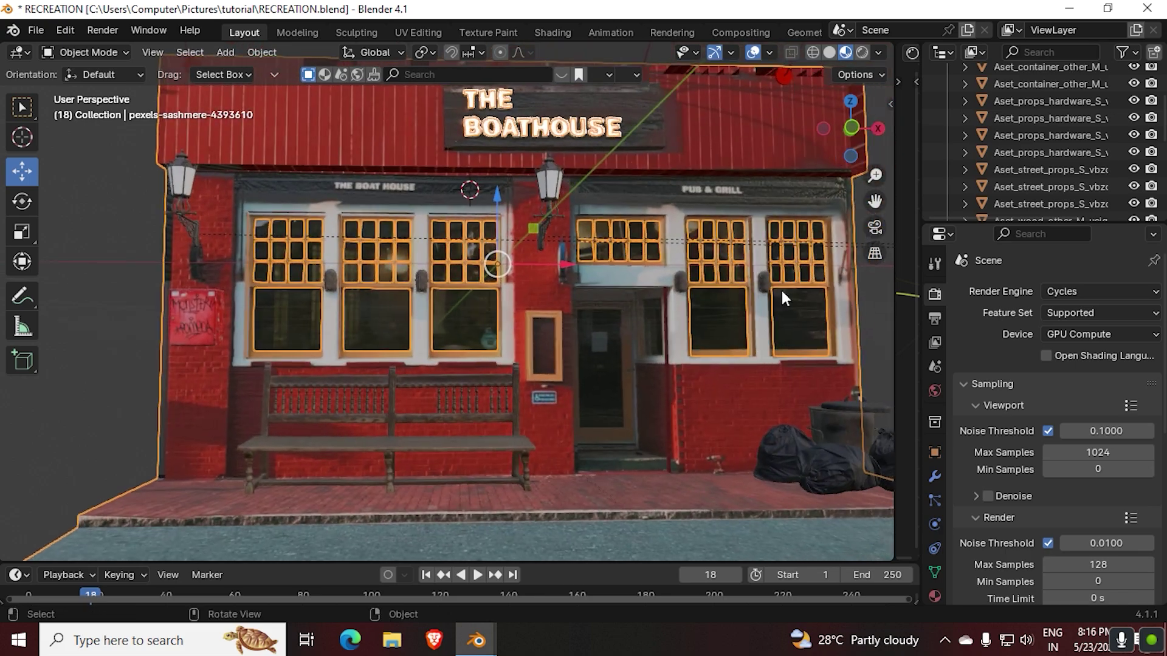
scroll(879, 206, "down", 3)
middle_click_drag(879, 206, 821, 305)
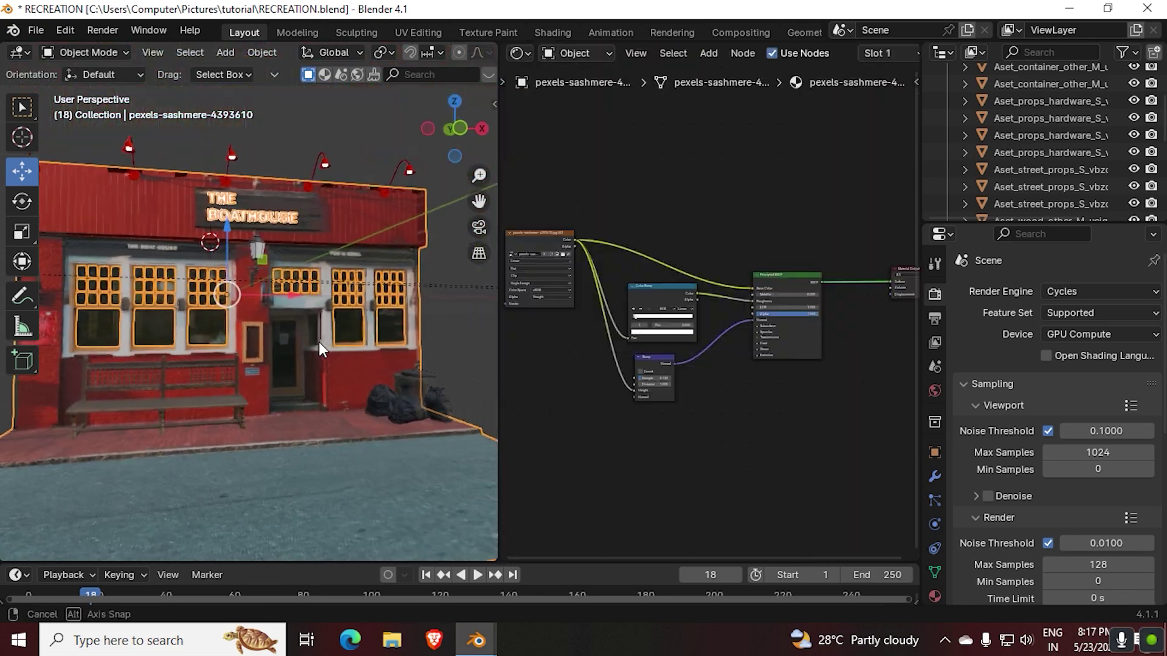
scroll(738, 388, "down", 3)
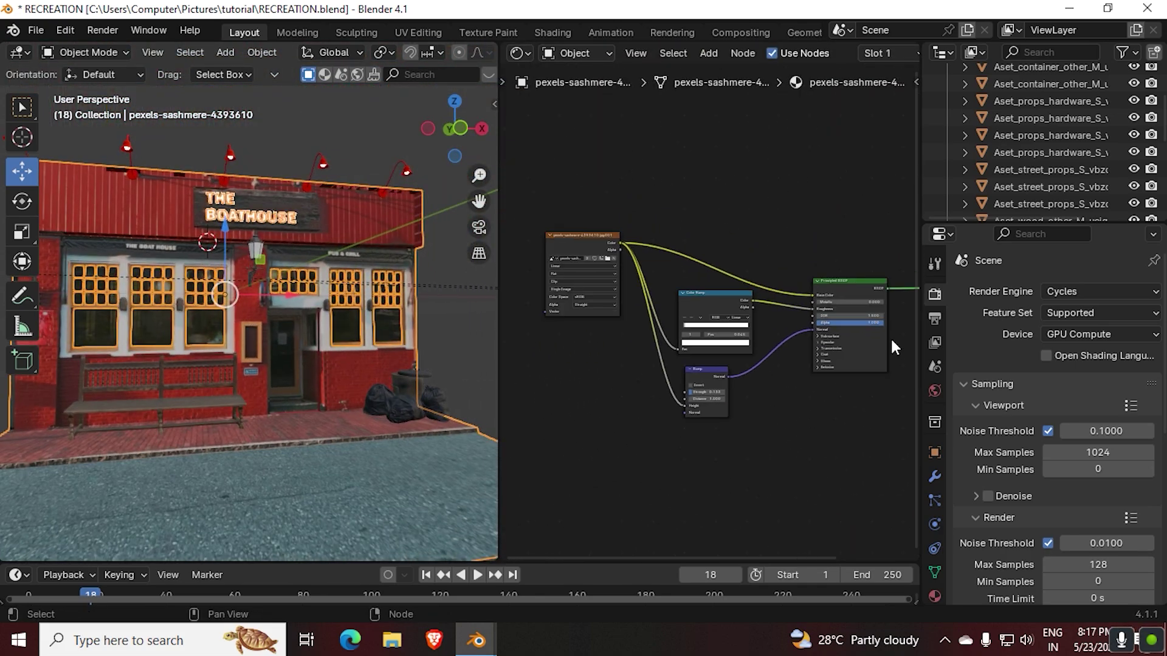
left_click_drag(498, 297, 417, 308)
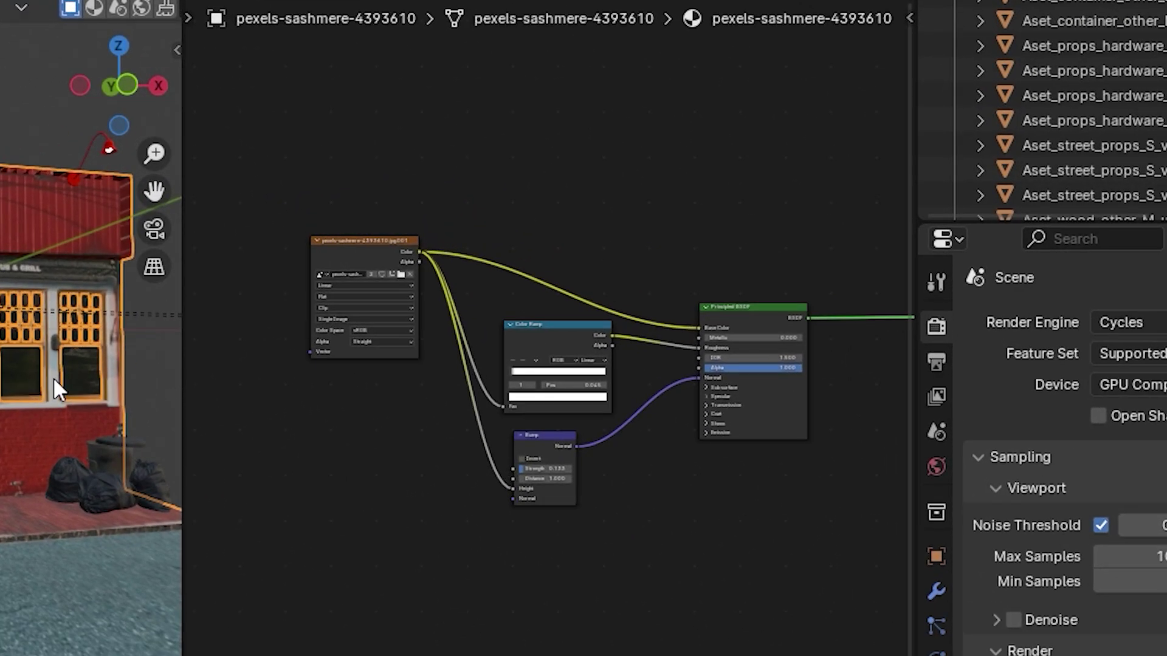
Duplicate the image texture node and the Principled BSDF, placing each copy above its original.
left_click_drag(335, 516, 339, 524)
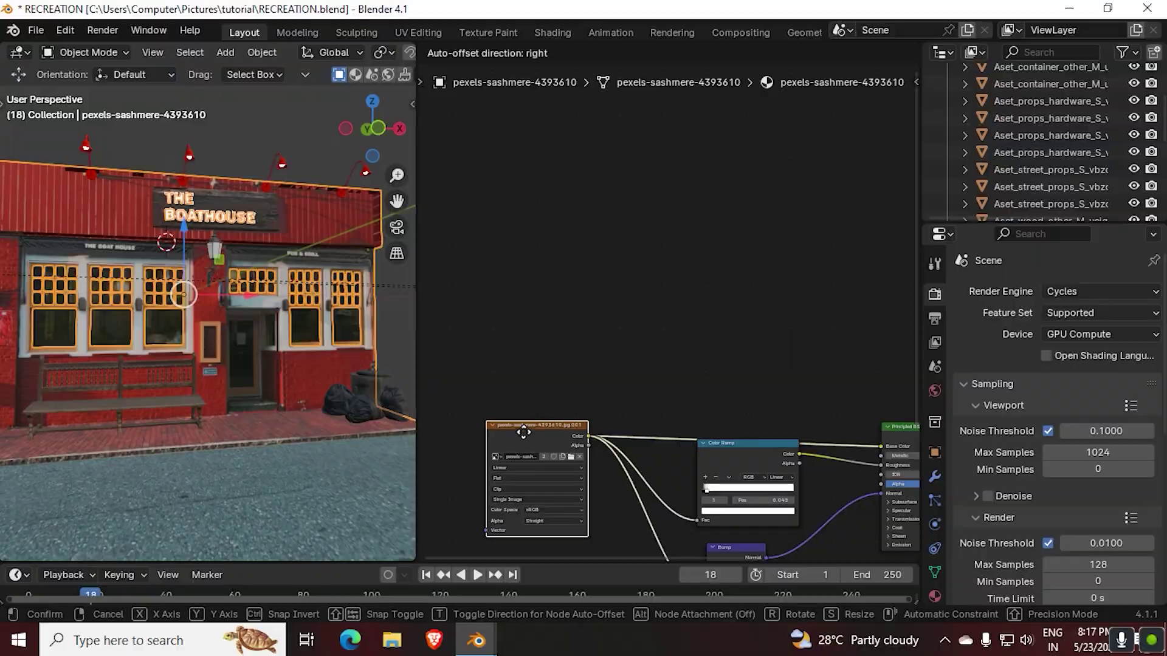
left_click_drag(523, 432, 538, 214)
left_click(285, 146)
scroll(610, 374, "right", 5)
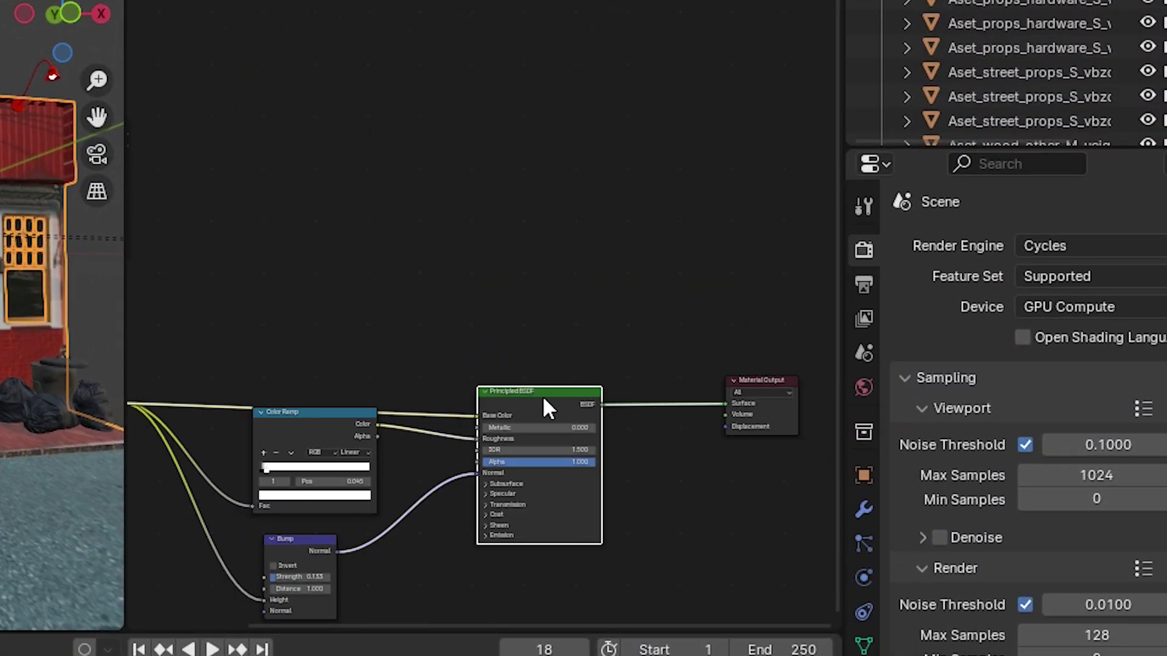
key("shift+d")
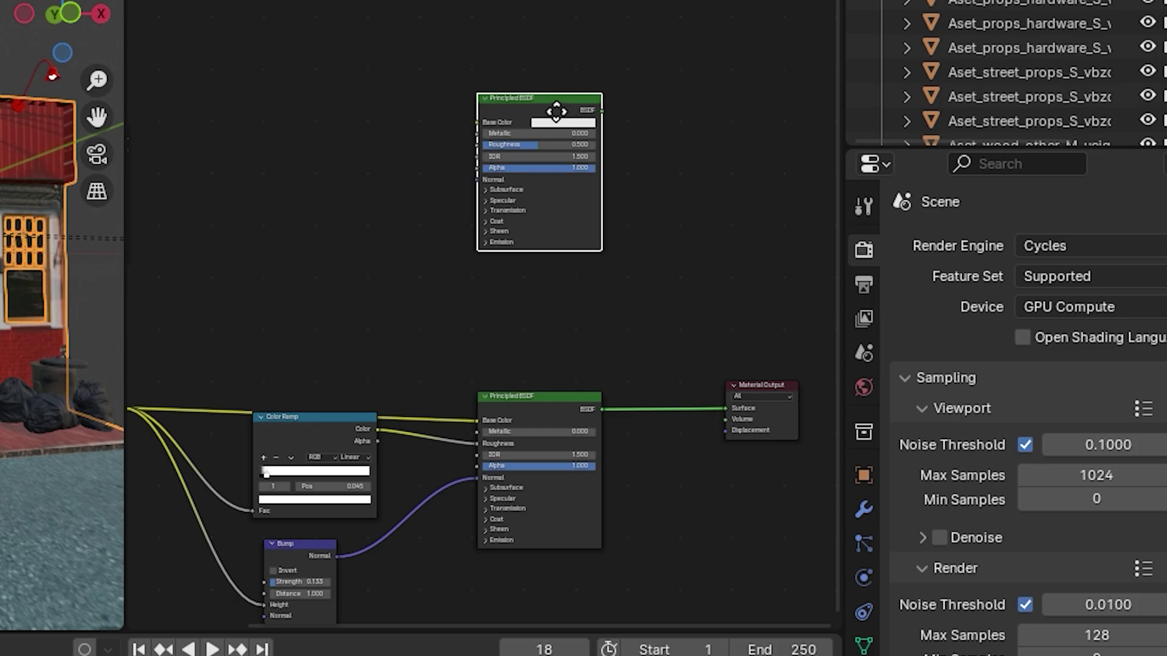
left_click(550, 106)
middle_click_drag(344, 228, 524, 262)
Add an RGB Curves node between the copied image's Color and the new BSDF's Base Color.
key("shift+a")
type("curv")
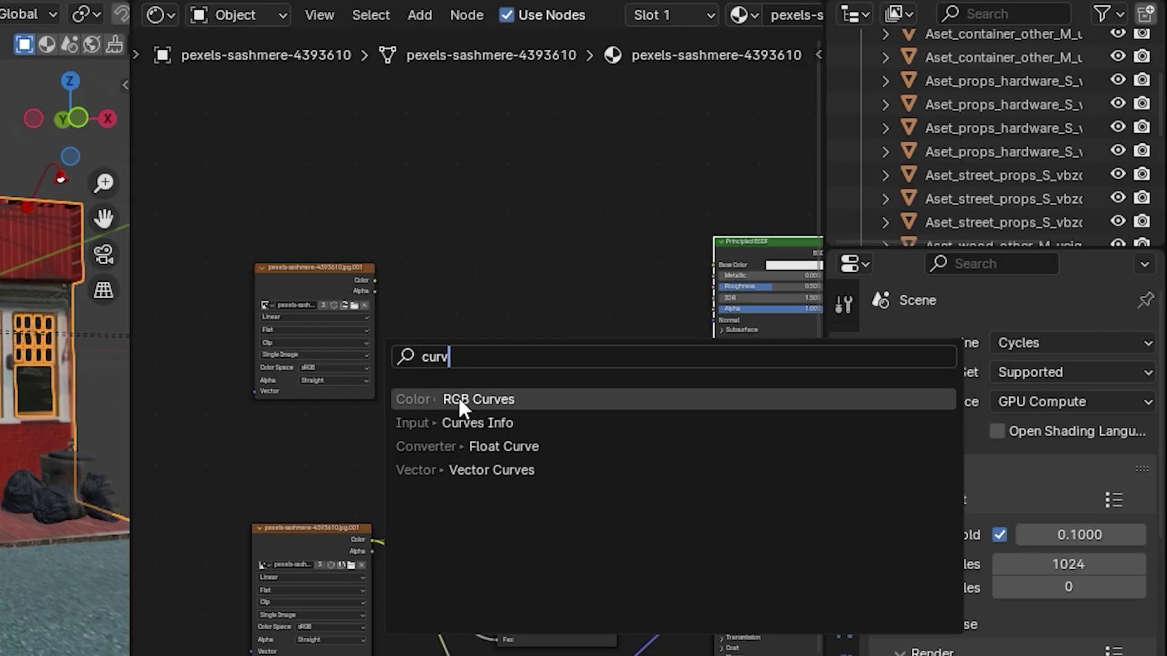
key("Return")
left_click(462, 255)
scroll(449, 389, "up", 2)
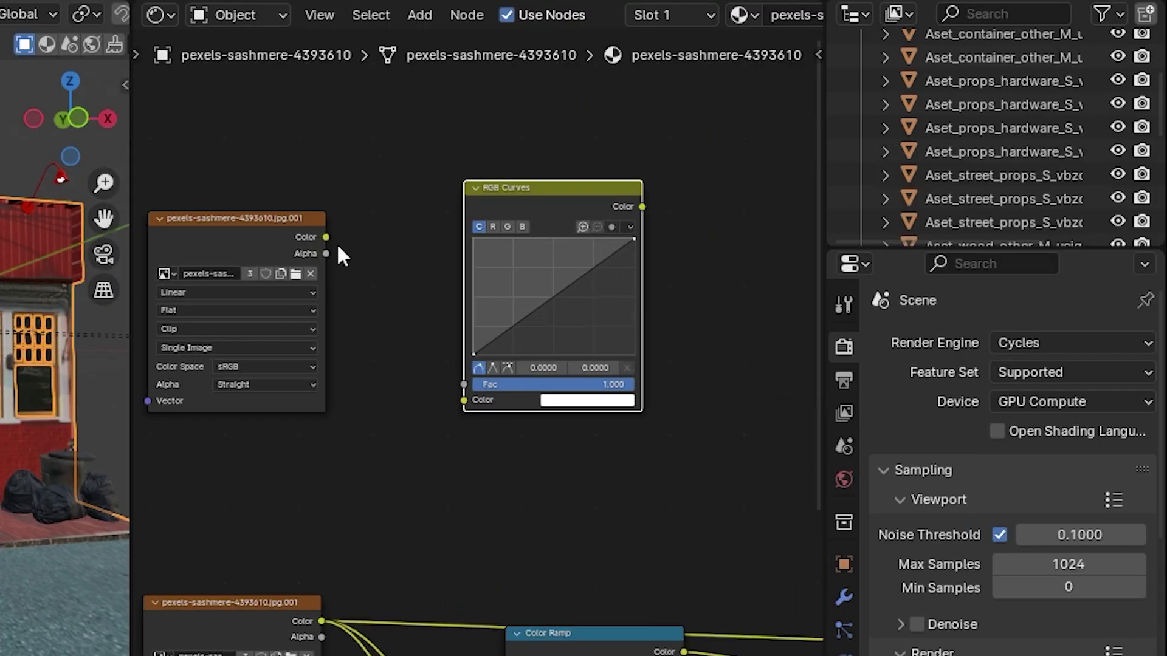
left_click_drag(439, 378, 462, 399)
middle_click_drag(560, 343, 404, 401)
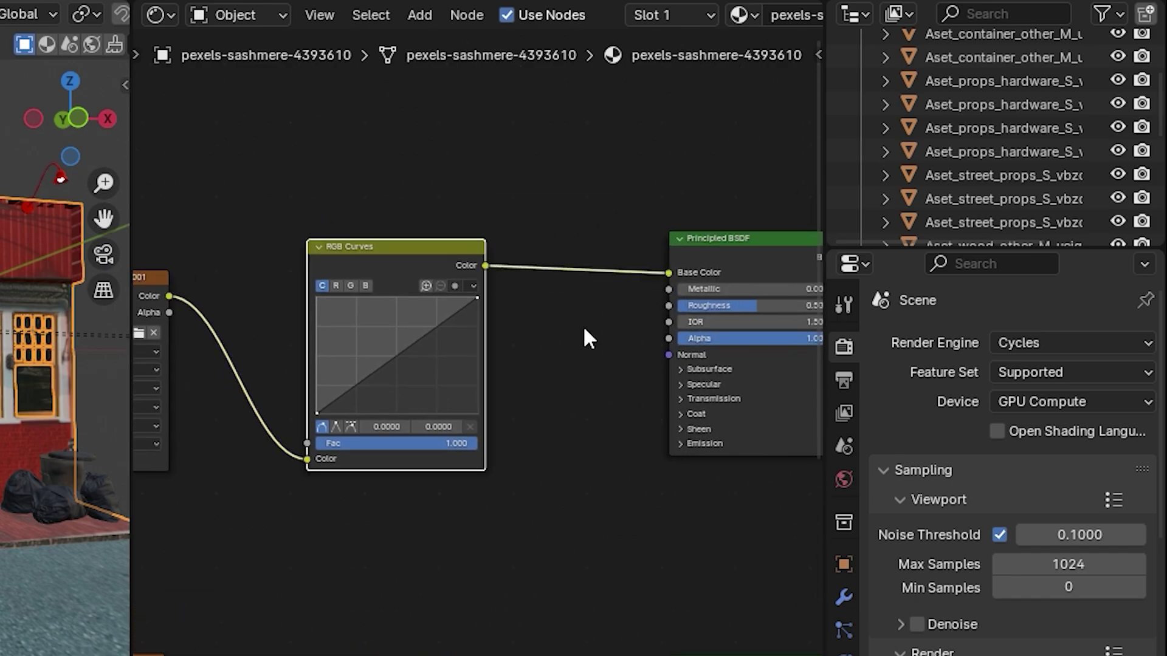
Plug the new BSDF into the Mix Shader's second input and pull the curve down to darken.
scroll(582, 326, "down", 2)
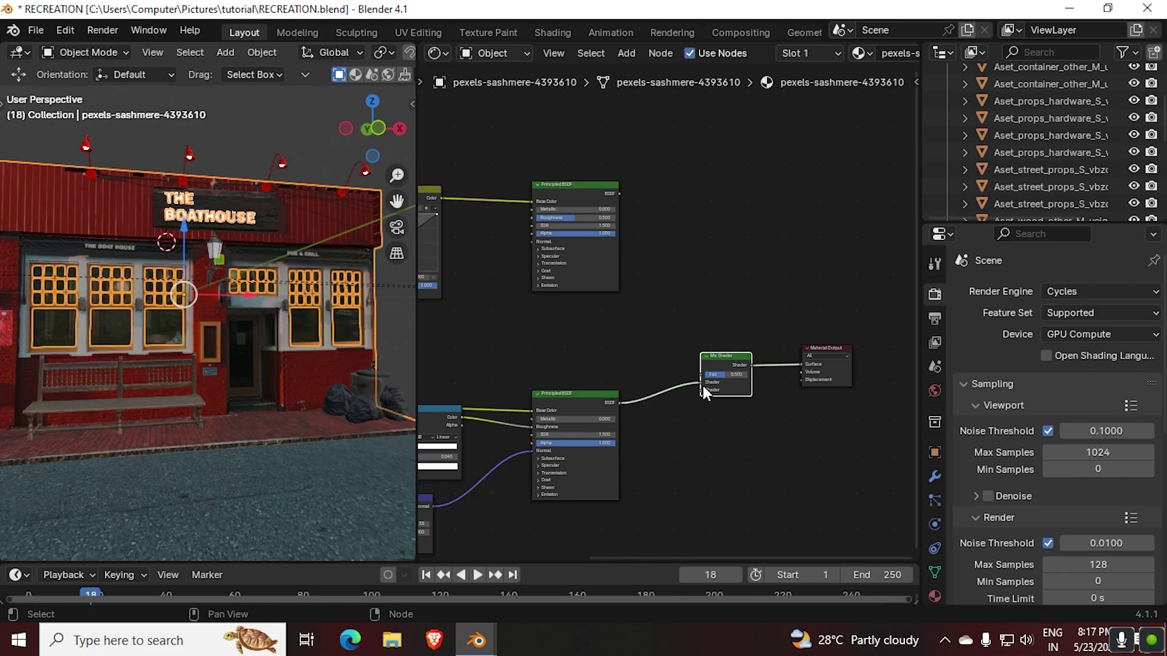
left_click_drag(699, 383, 699, 391)
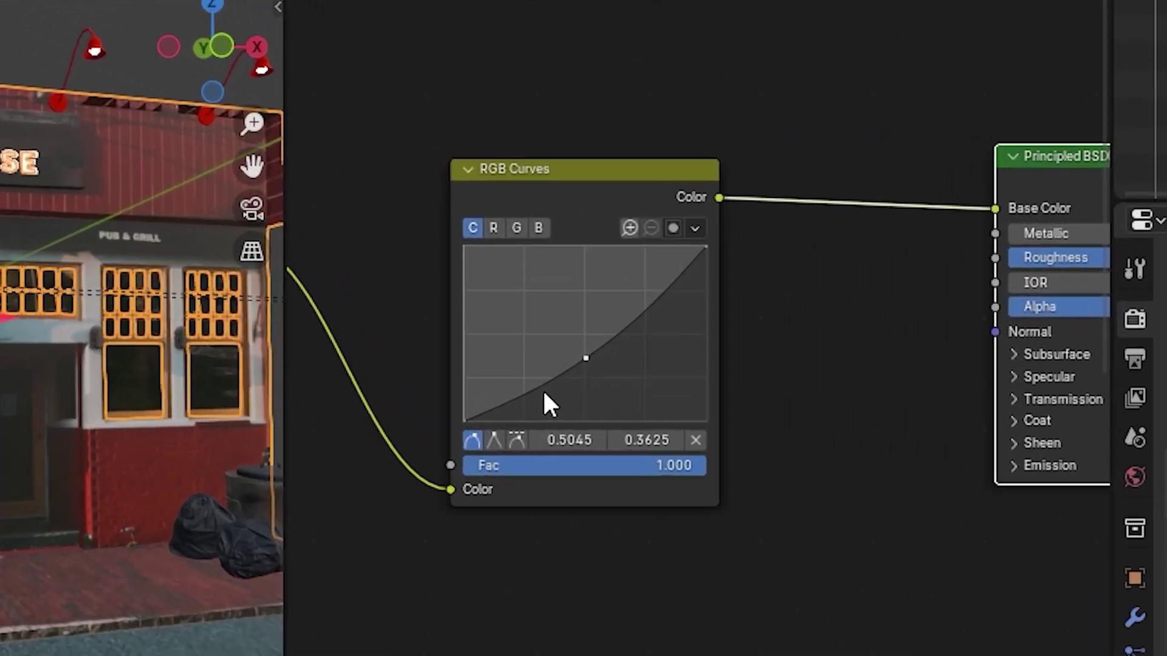
left_click_drag(566, 337, 615, 326)
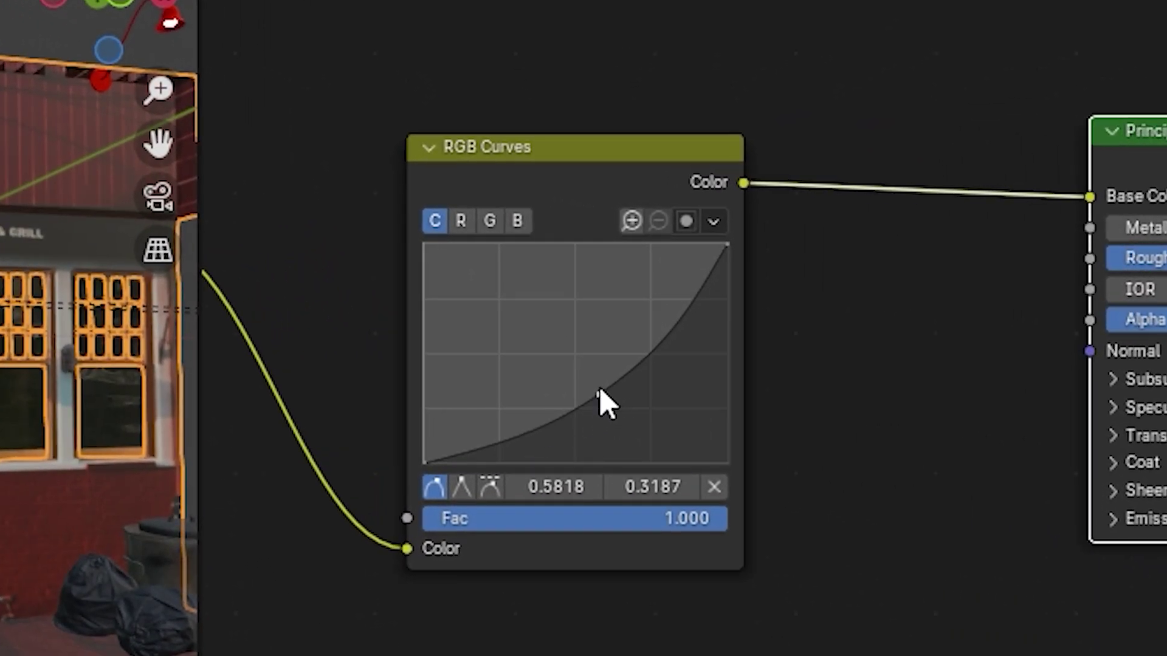
mouse_move(626, 406)
left_mouse_down()
mouse_move(606, 371)
mouse_move(627, 386)
left_mouse_up()
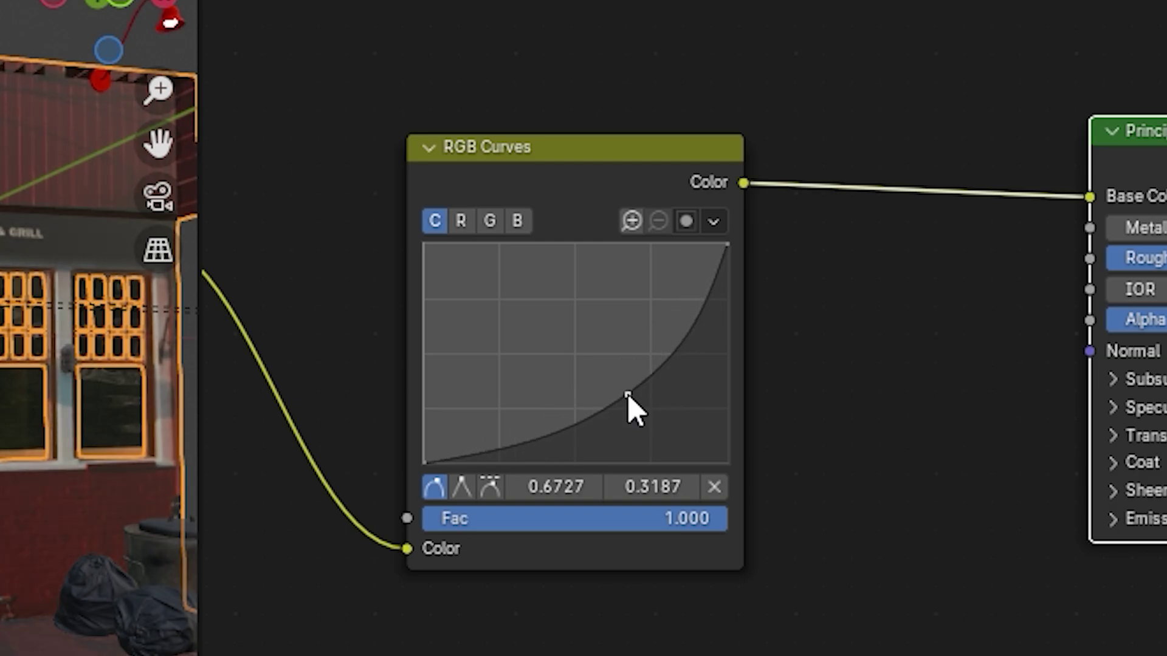
scroll(769, 435, "down", 2)
middle_click_drag(769, 436, 396, 422)
Route the Noise Texture through a Color Ramp into the Mix Shader Fac, shifting the black stop right.
left_click_drag(623, 339, 436, 131)
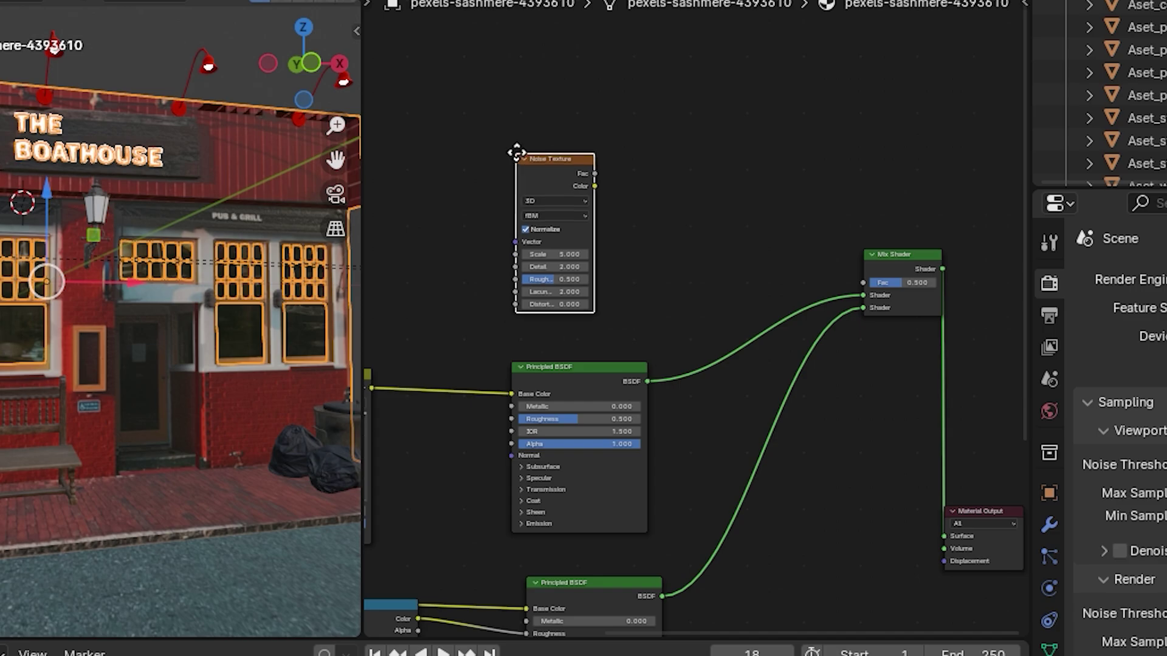
scroll(704, 345, "up", 1)
middle_click_drag(646, 289, 617, 350)
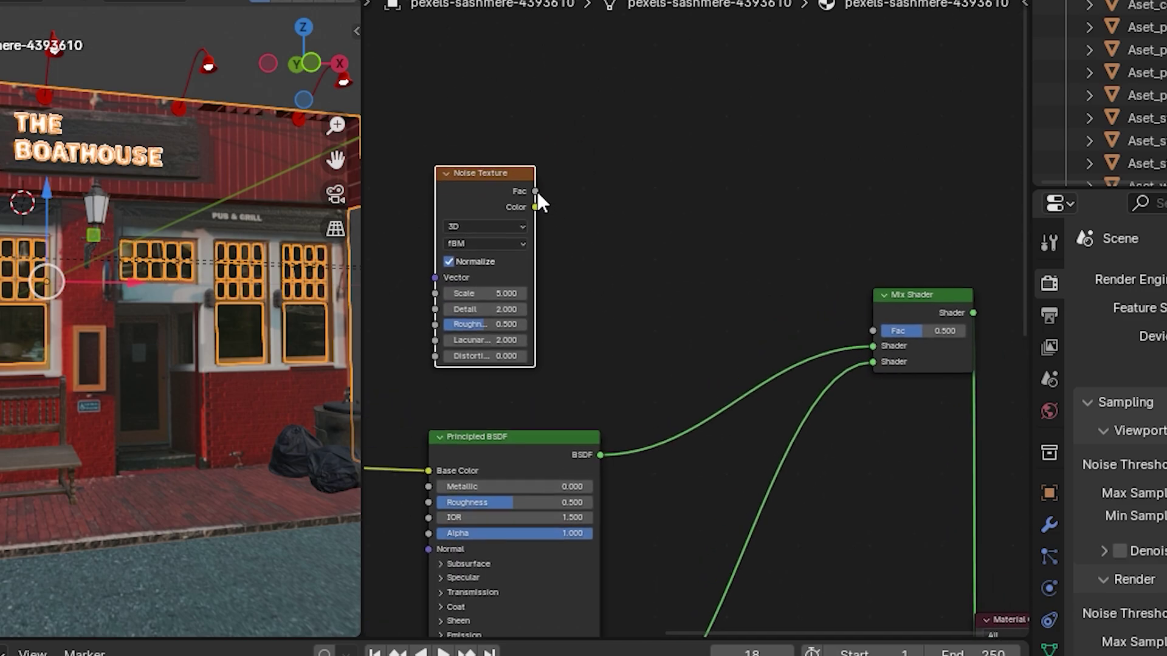
left_click_drag(534, 191, 598, 191)
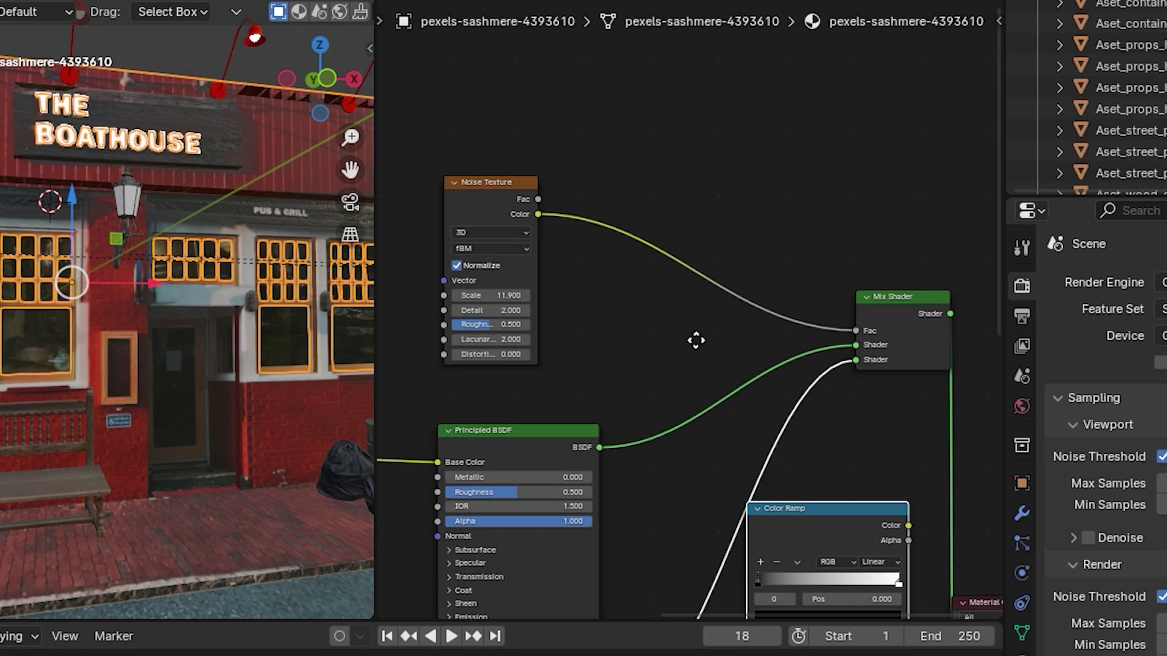
left_click(619, 183)
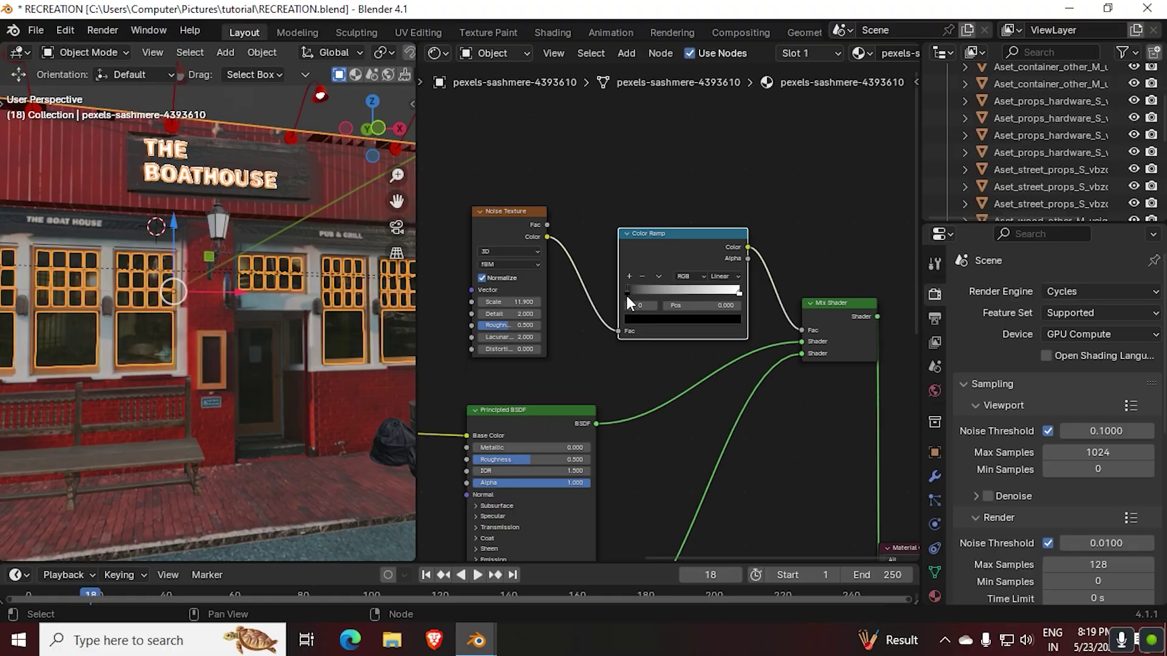
left_click_drag(637, 282, 719, 294)
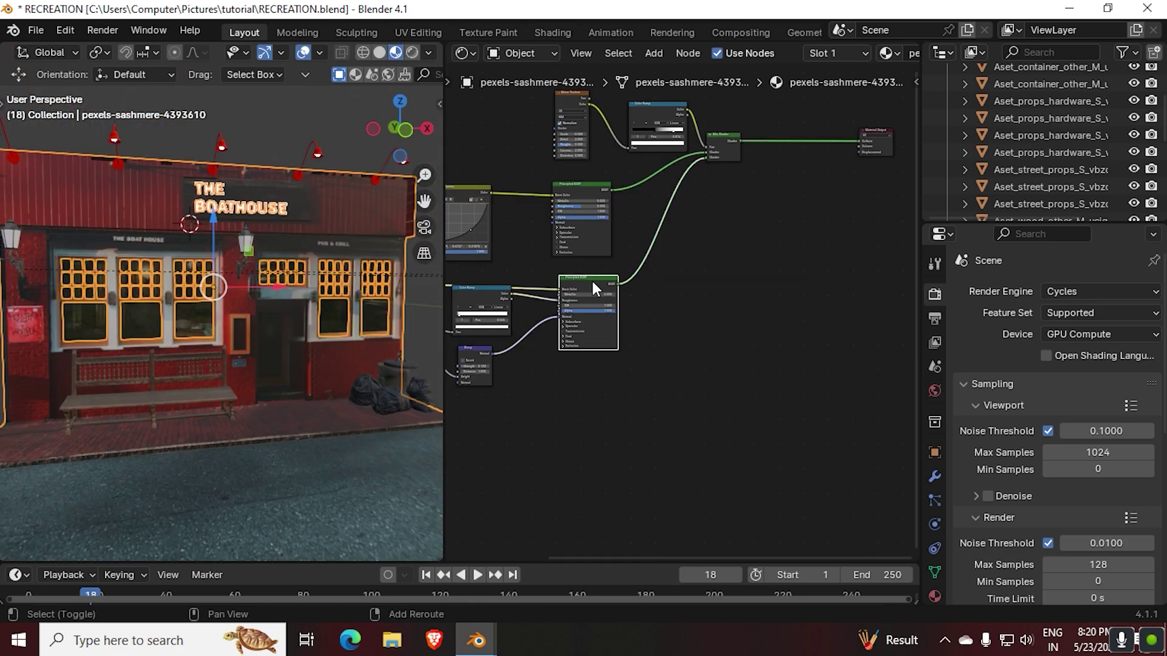
Duplicate the Principled BSDF and add an Image Texture feeding its Base Color.
key("shift+d")
left_click(596, 376)
scroll(641, 457, "up", 5)
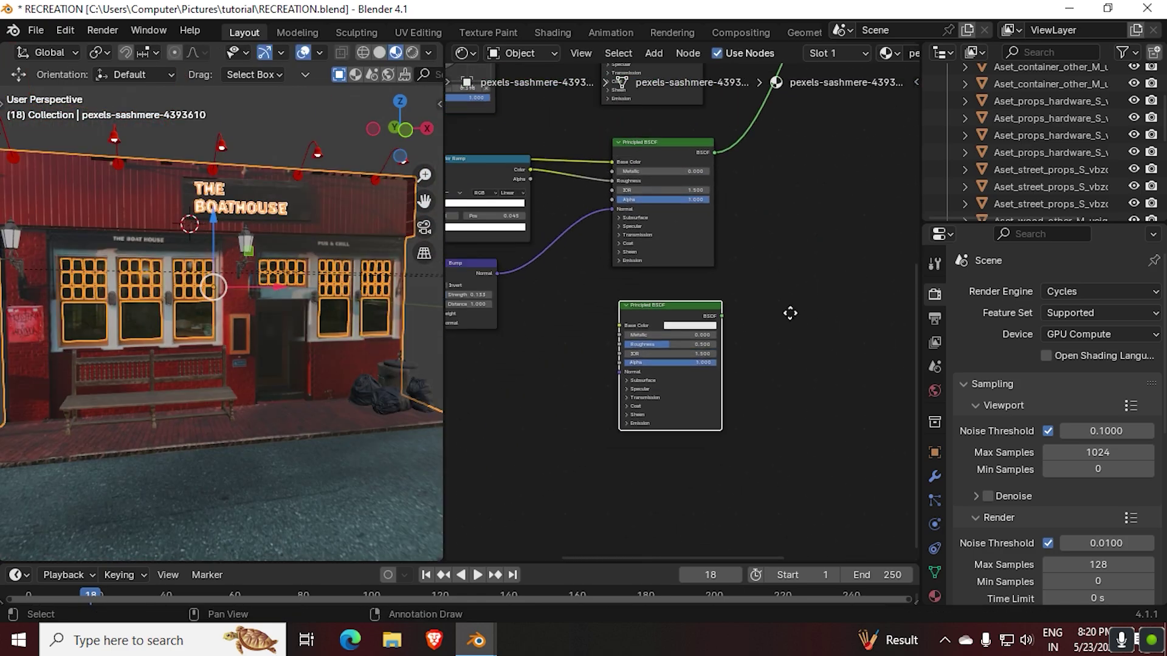
key("shift+a")
left_click(487, 403)
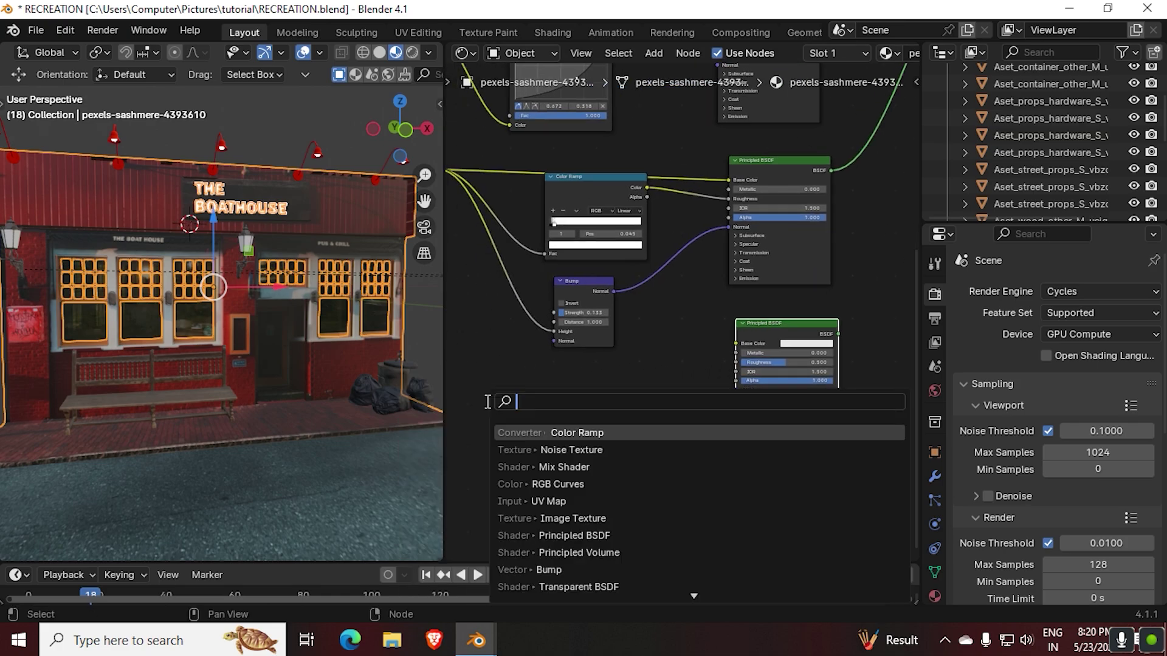
type("imag")
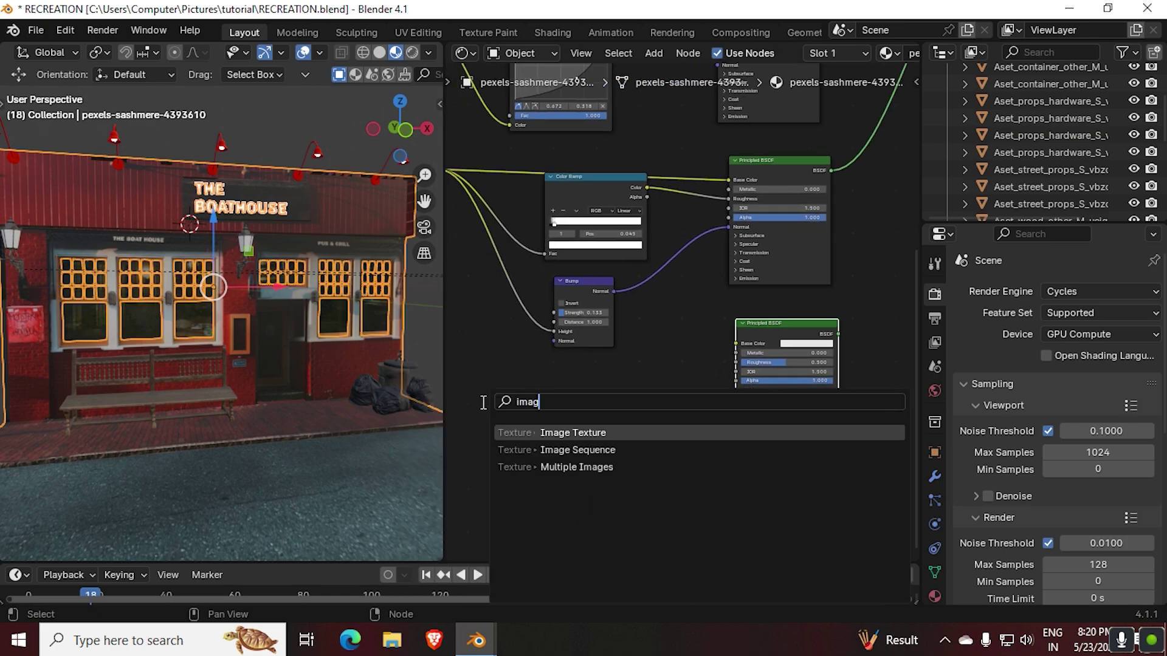
type("e")
key("Return")
left_click(484, 389)
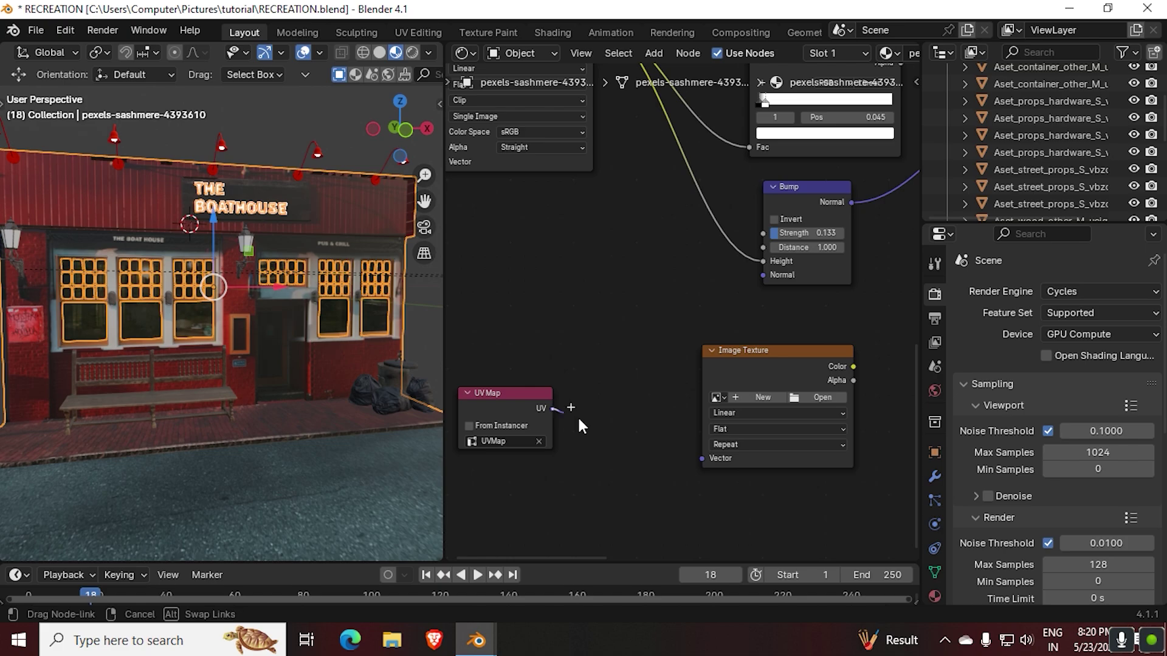
scroll(627, 491, "down", 4)
scroll(665, 495, "up", 2)
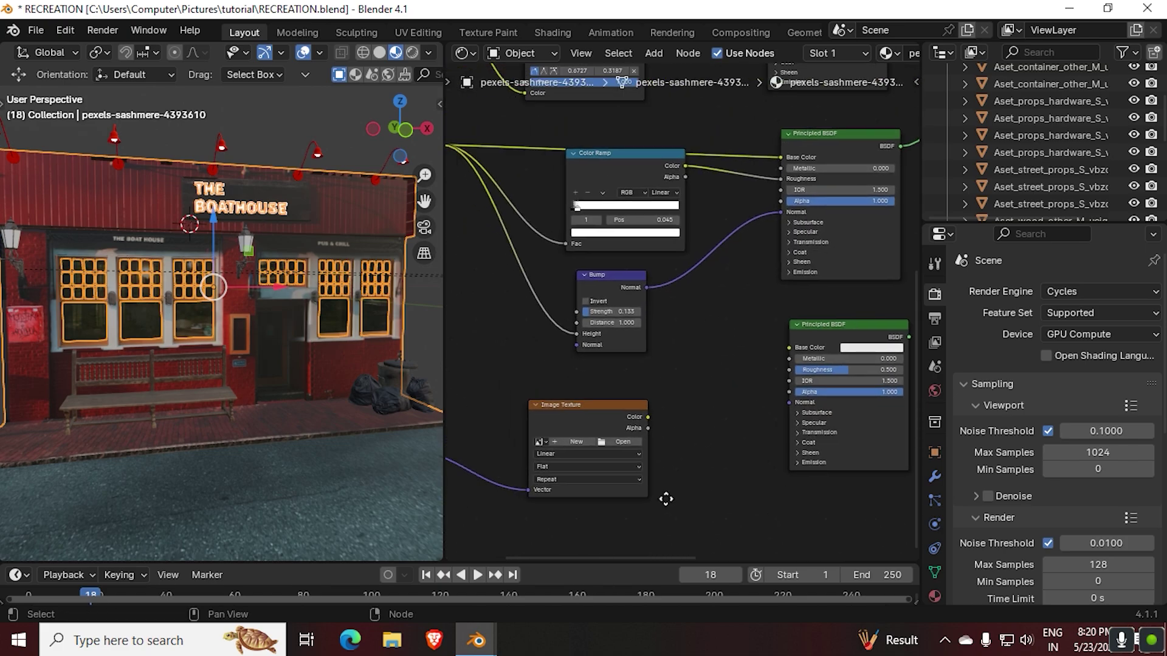
left_click_drag(650, 426, 793, 358)
Create a new fully transparent 'dirt and damage' image in the Image Texture.
scroll(644, 464, "up", 2)
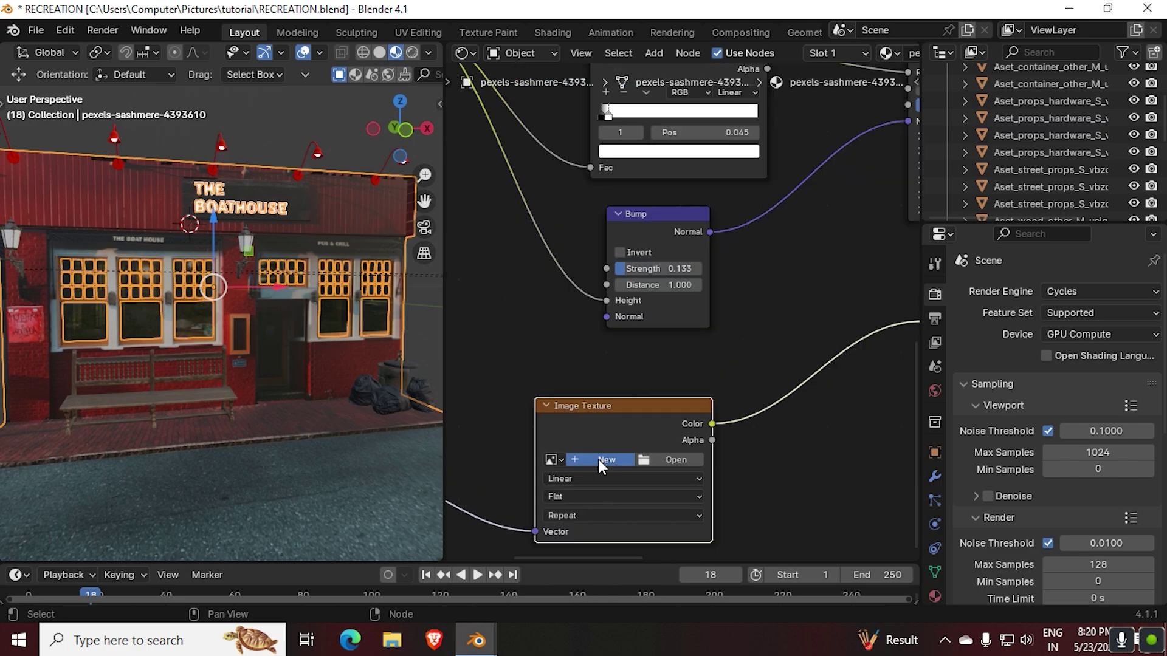
left_click(590, 458)
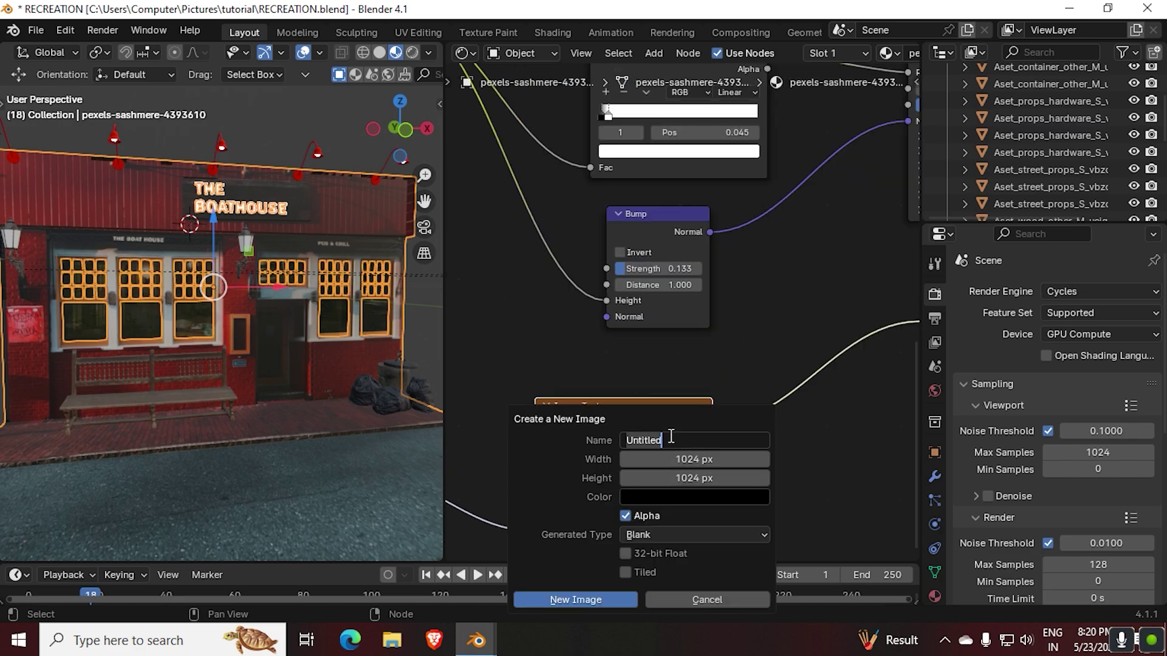
left_click(699, 497)
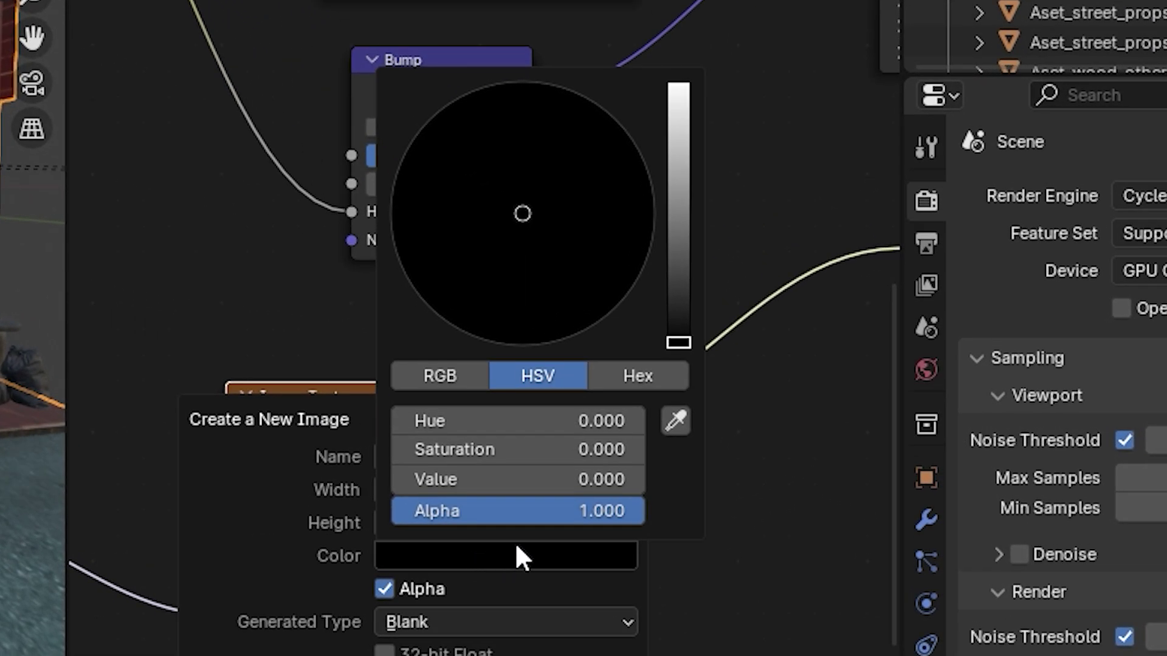
left_click_drag(736, 472, 643, 472)
left_click_drag(569, 511, 425, 511)
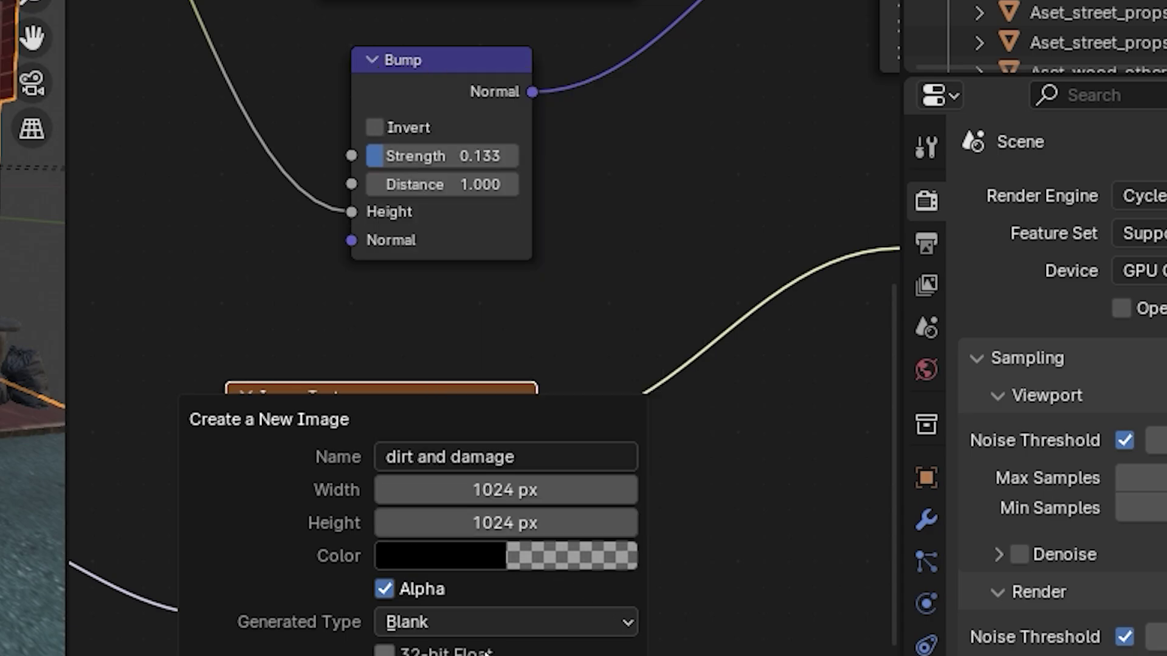
key("Return")
Use the image's Alpha as the Mix Shader factor, then frame the tree and widen the viewport.
mouse_move(534, 398)
left_mouse_down()
mouse_move(434, 484)
mouse_move(536, 508)
mouse_move(486, 522)
left_mouse_up()
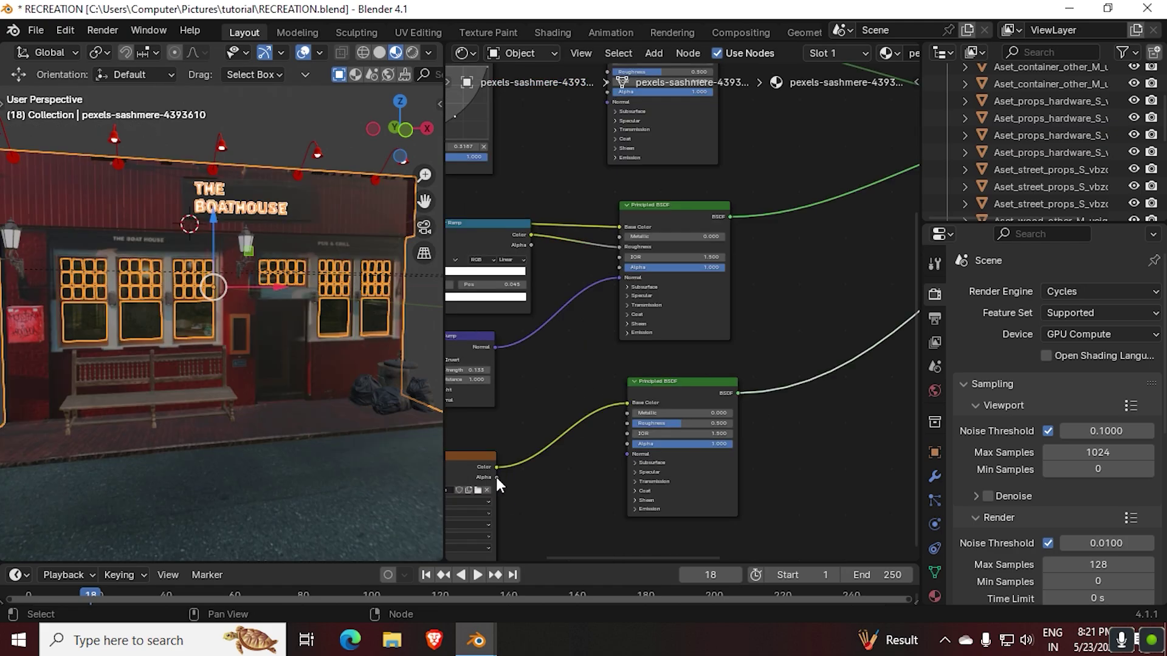
mouse_move(496, 477)
left_mouse_down()
mouse_move(875, 331)
mouse_move(932, 269)
mouse_move(858, 223)
mouse_move(917, 129)
mouse_move(800, 93)
mouse_move(789, 118)
left_mouse_up()
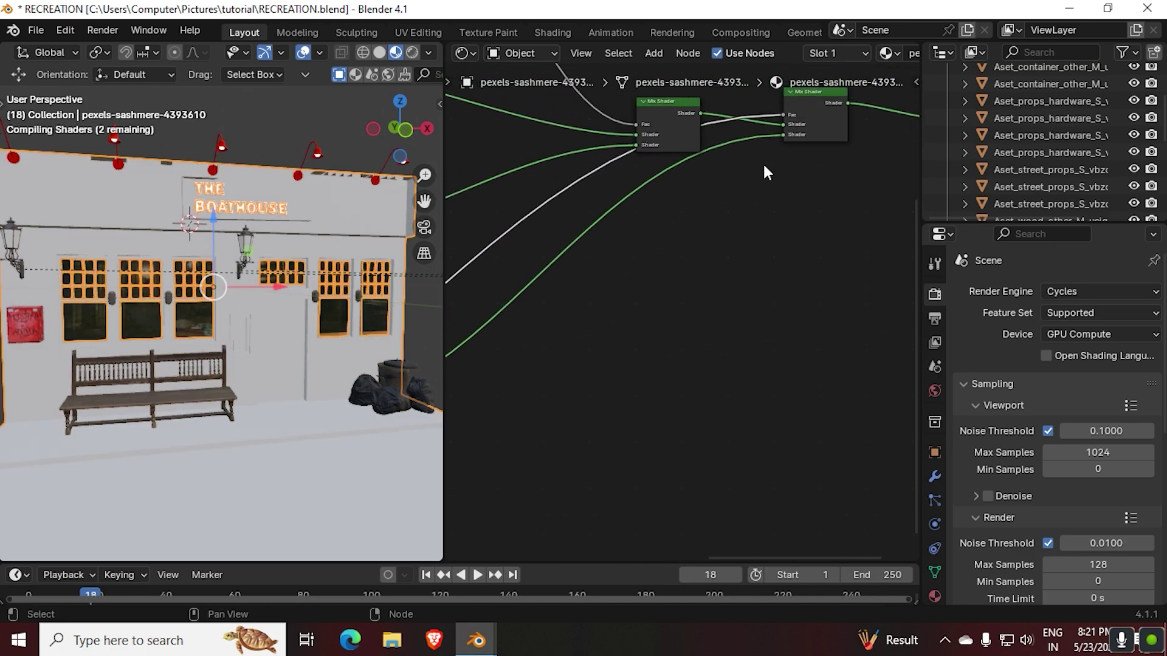
key("Home")
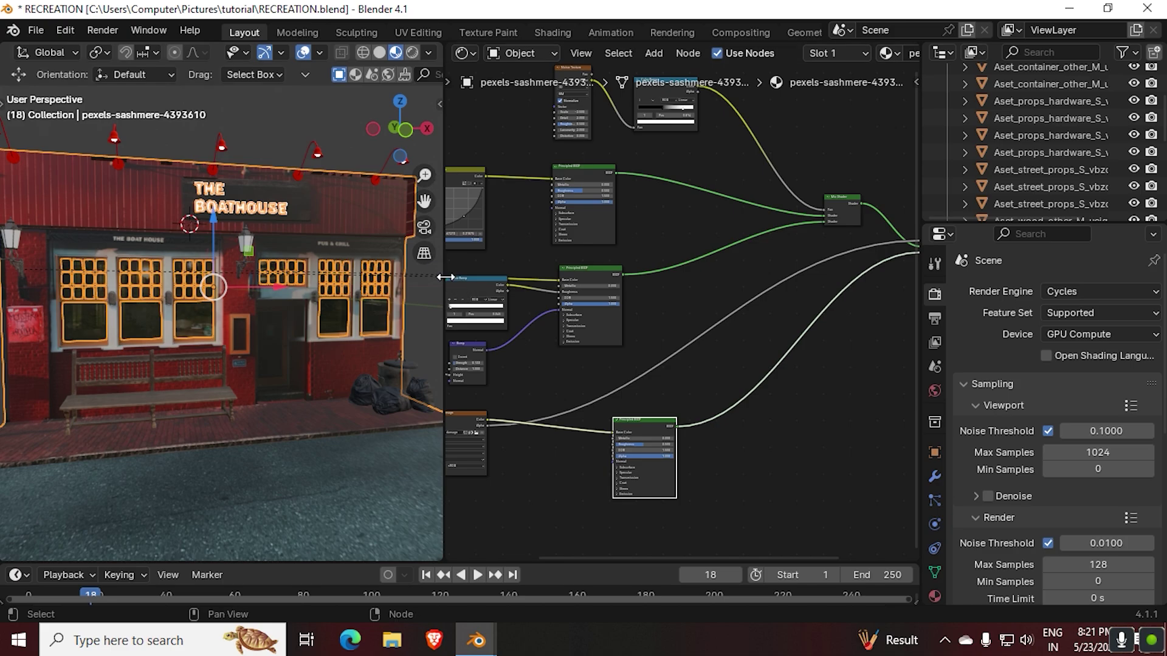
left_click_drag(448, 275, 878, 275)
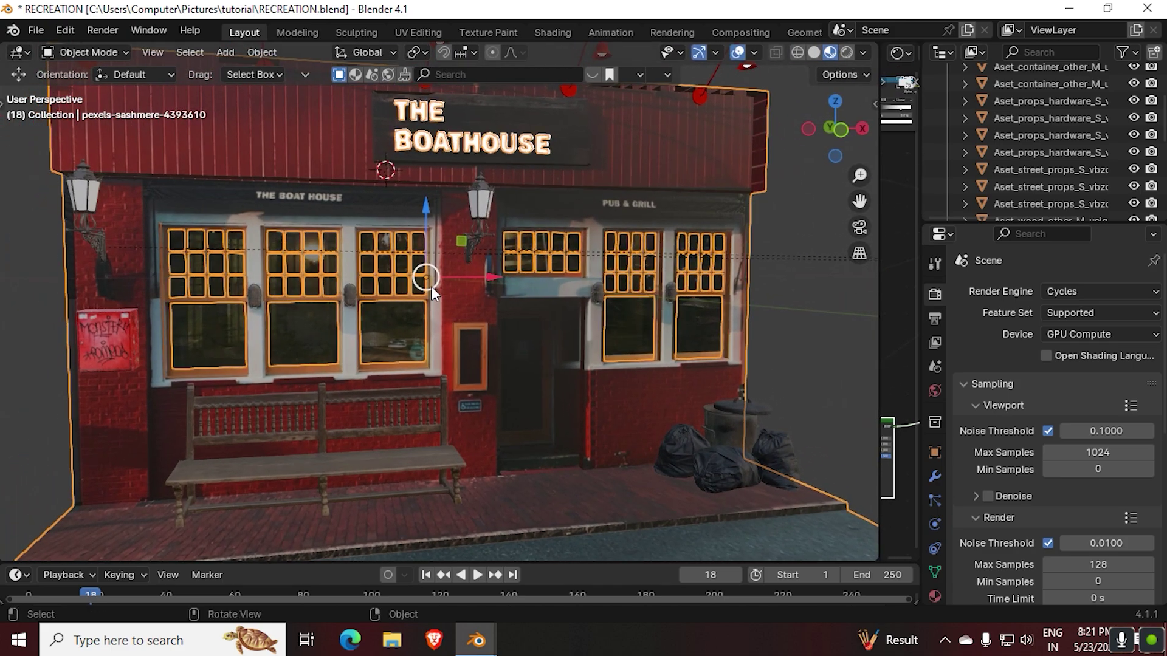
Switch to Texture Paint mode and assign the leaking drip texture to the brush.
left_click(79, 53)
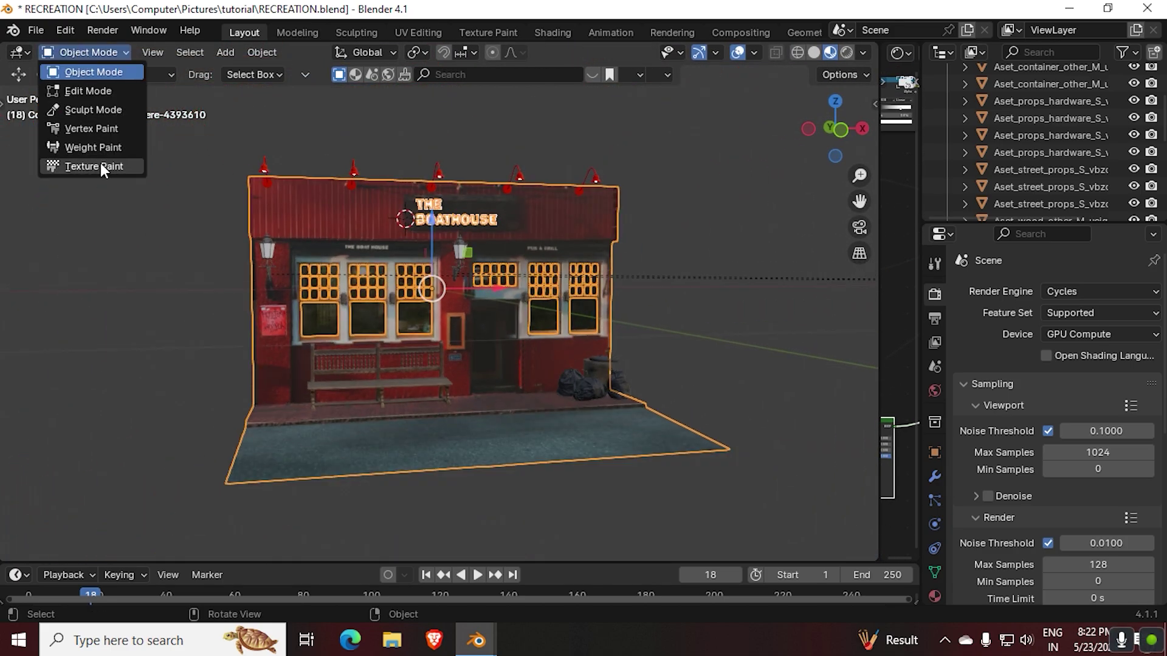
left_click(100, 159)
scroll(1033, 341, "down", 5)
left_click(1030, 396)
key("Return")
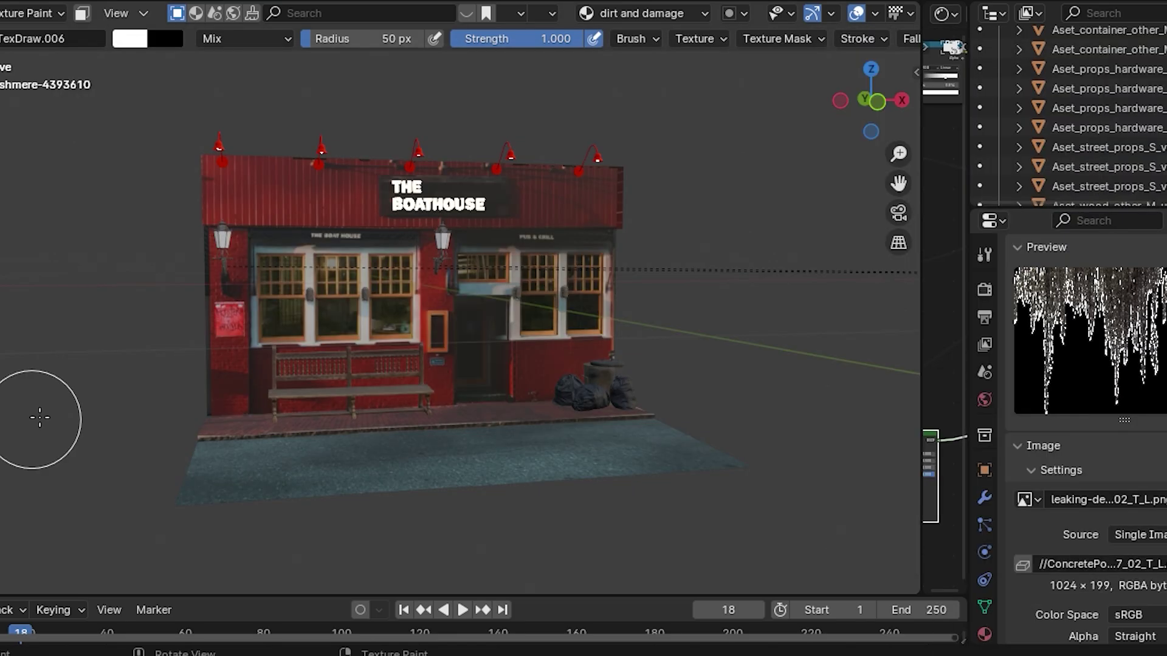
scroll(39, 417, "up", 5)
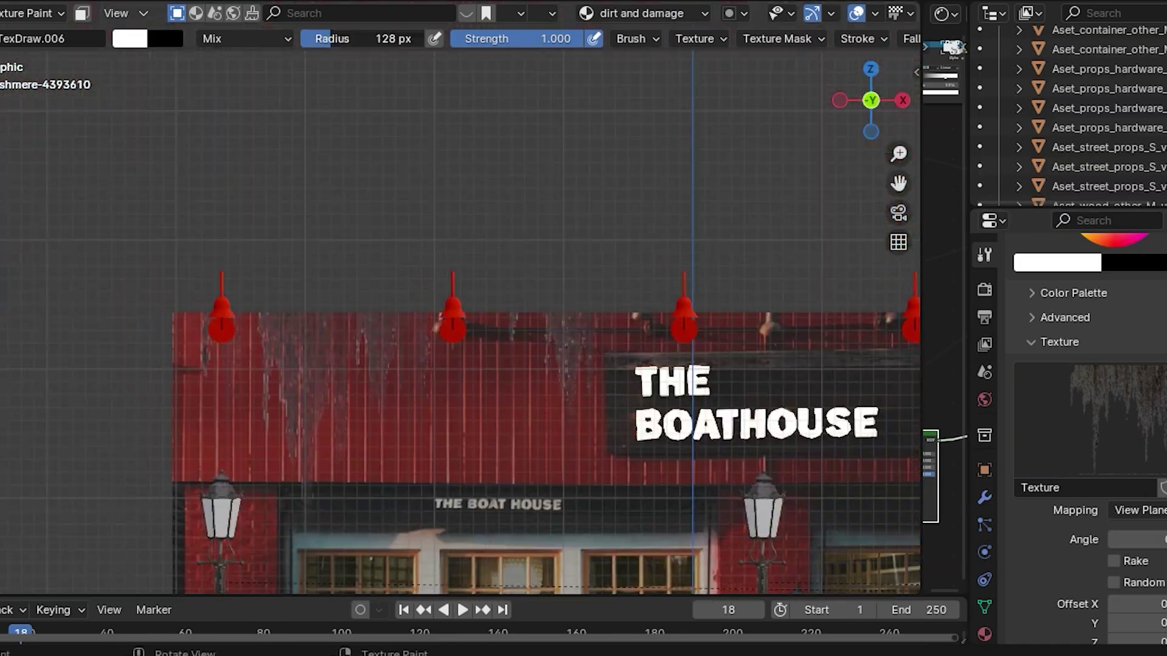
scroll(699, 334, "up", 2)
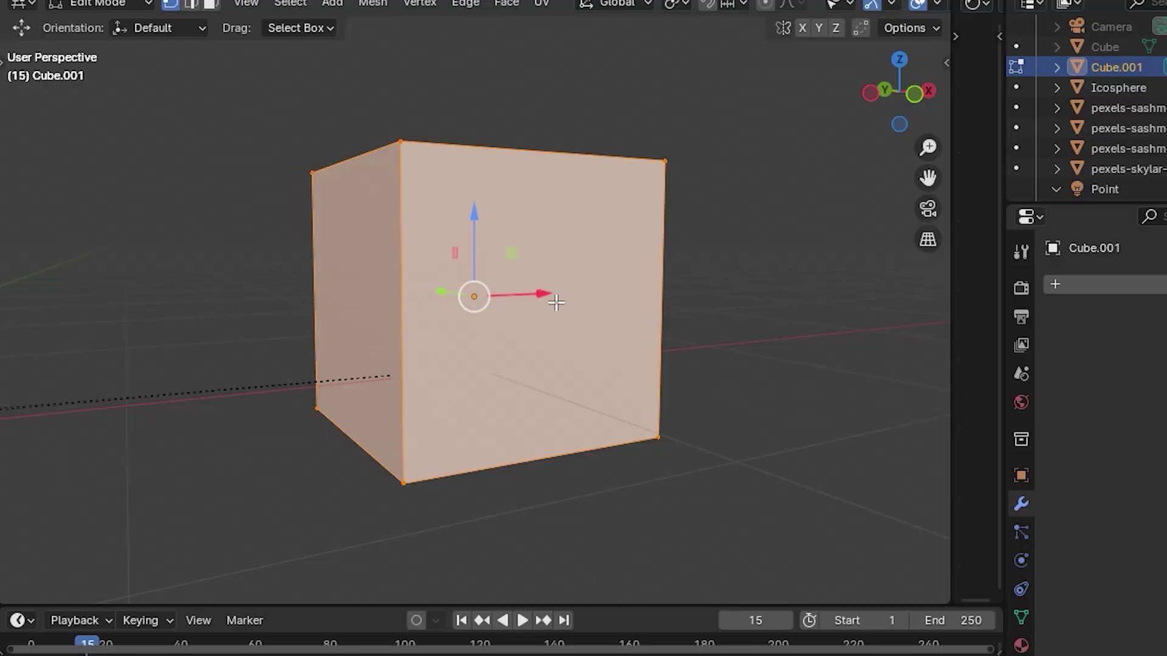
Cut an edge loop near the cube's top and extrude the top strip into a roof ledge.
key("ctrl+r")
left_click(452, 370)
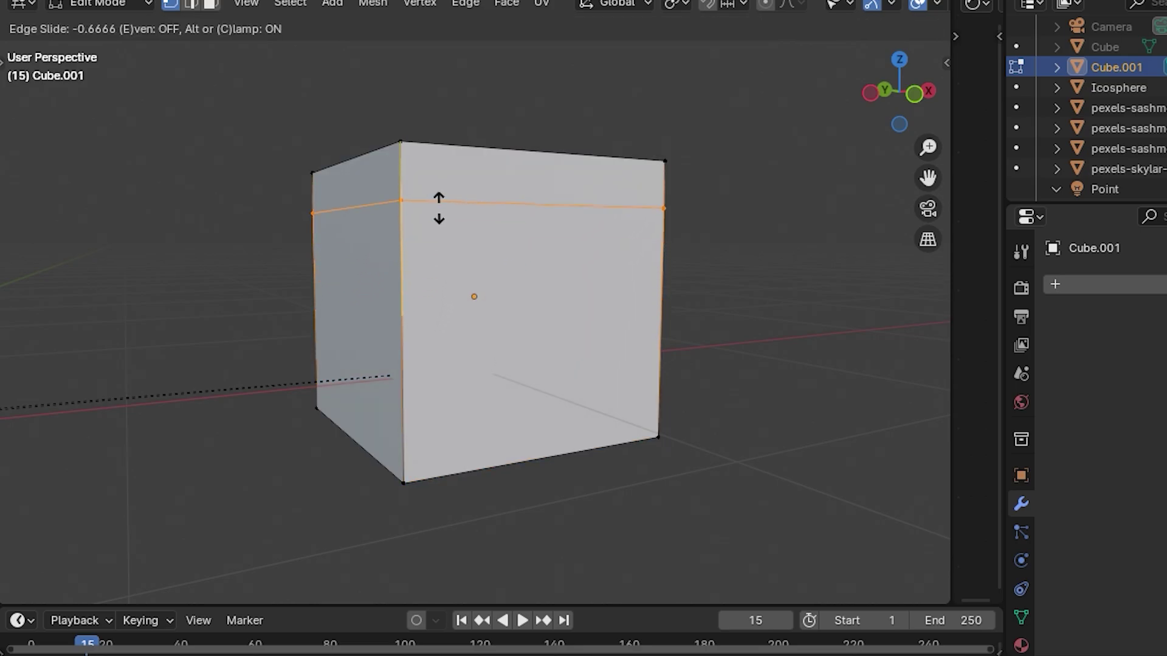
left_click(436, 176)
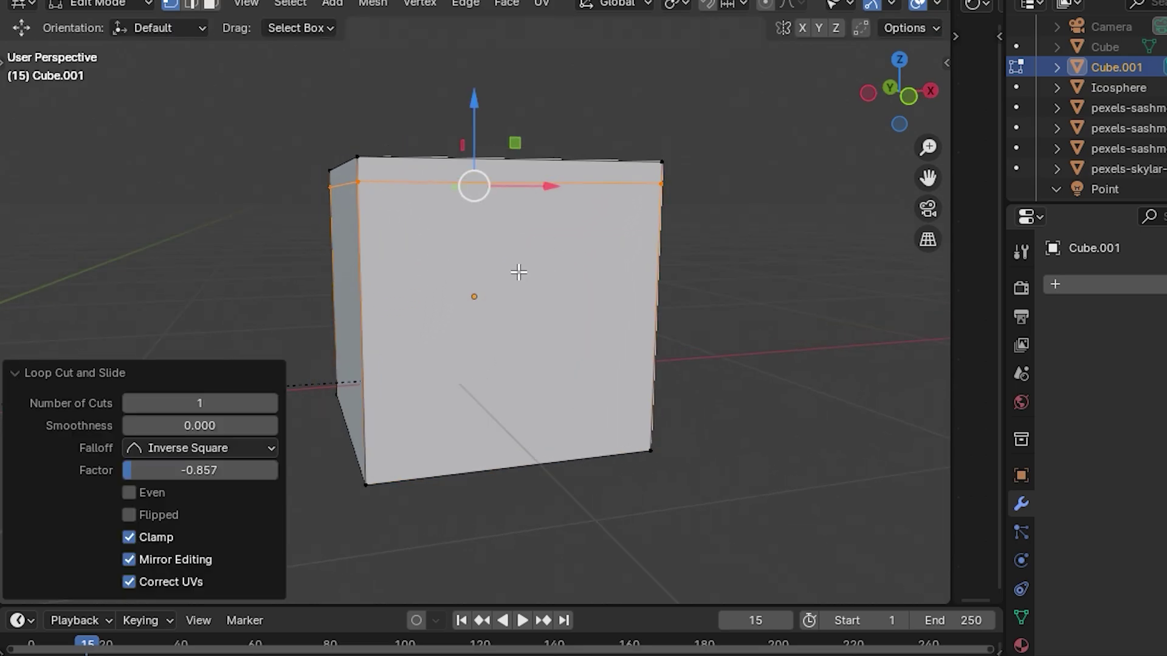
mouse_move(518, 271)
middle_mouse_down()
mouse_move(540, 293)
mouse_move(500, 268)
middle_mouse_up()
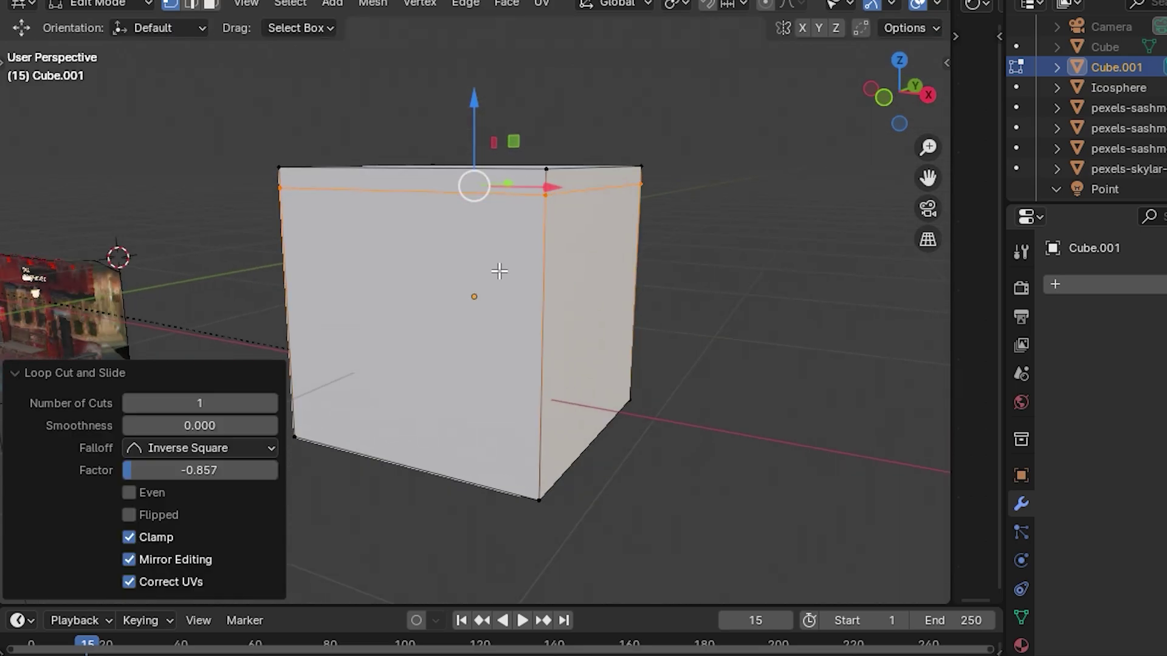
key("3")
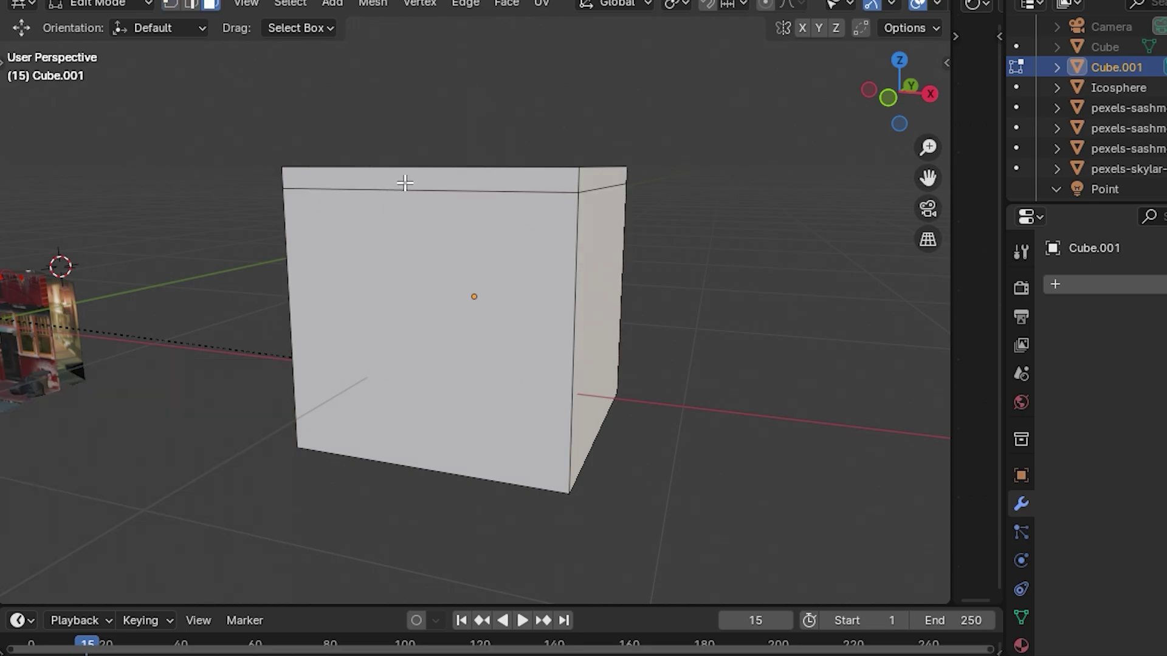
left_click(404, 180)
key("e")
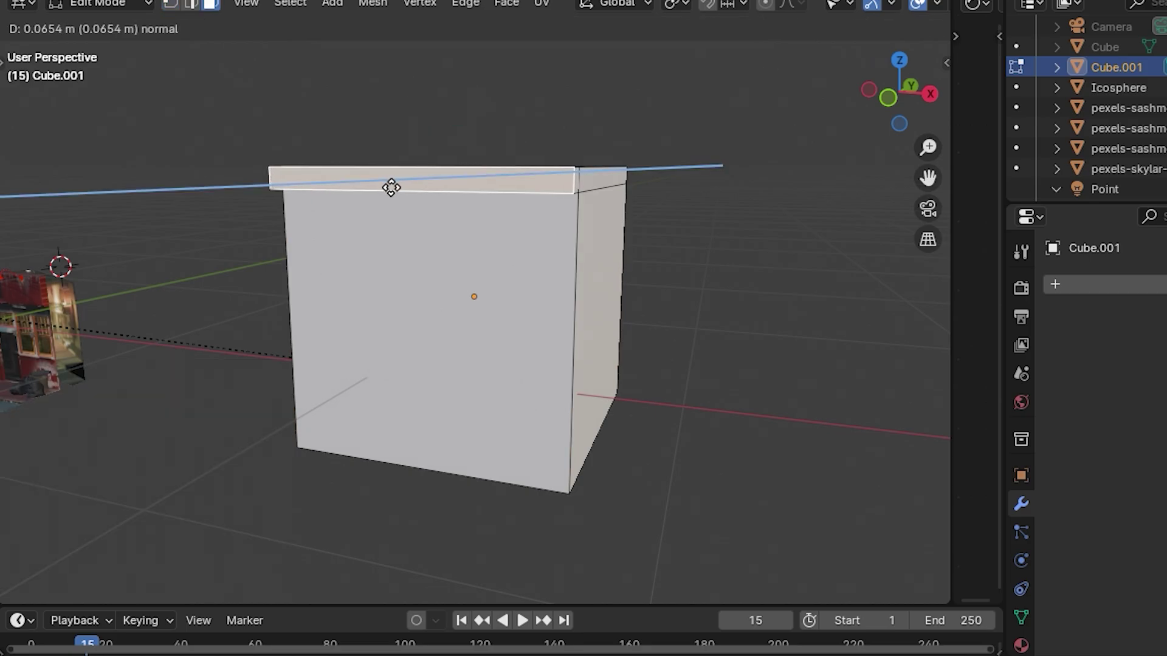
left_click(389, 188)
Split the window squares into separate objects and subdivide the first square into four quads.
middle_click_drag(389, 188, 533, 251)
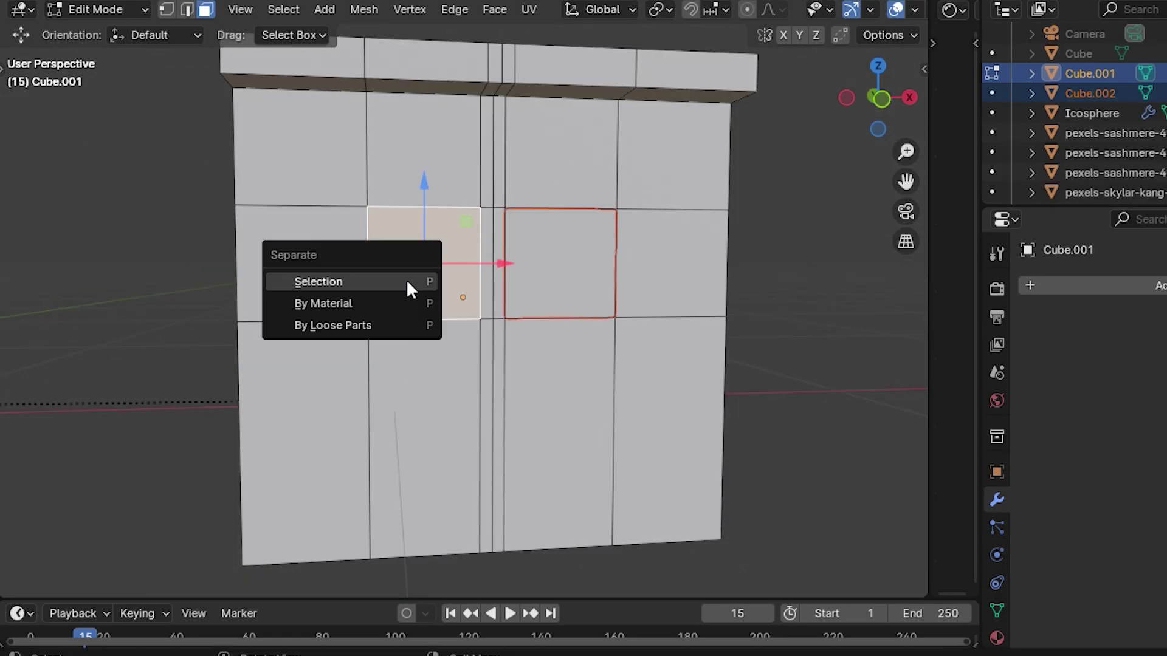
left_click(406, 279)
key("Tab")
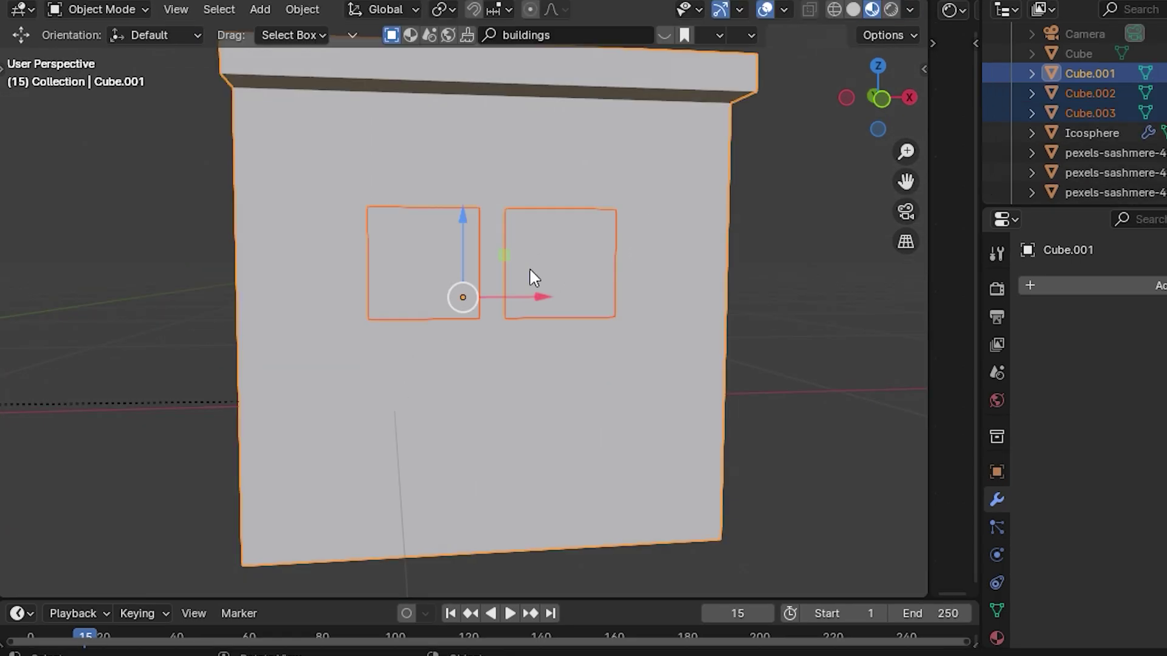
left_click(551, 273)
key("Tab")
key("a")
right_click(551, 273)
left_click(524, 188)
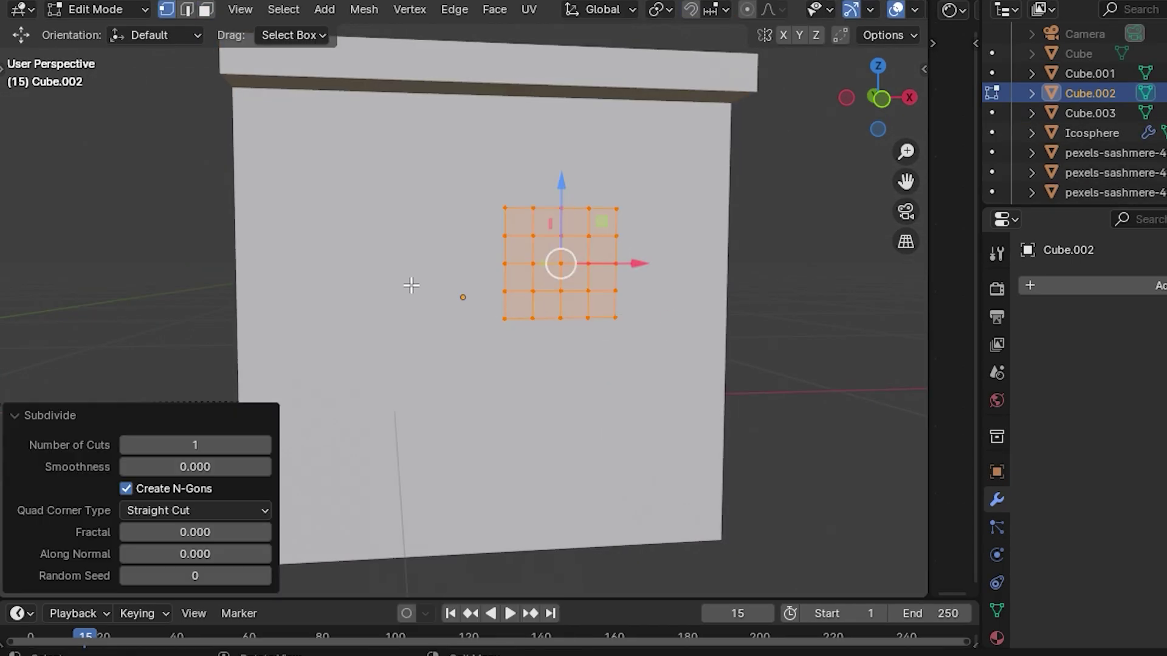
key("Tab")
Subdivide the second window square, Cube.003, into a grid.
left_click(388, 289)
key("Tab")
right_click(401, 265)
right_click(450, 285)
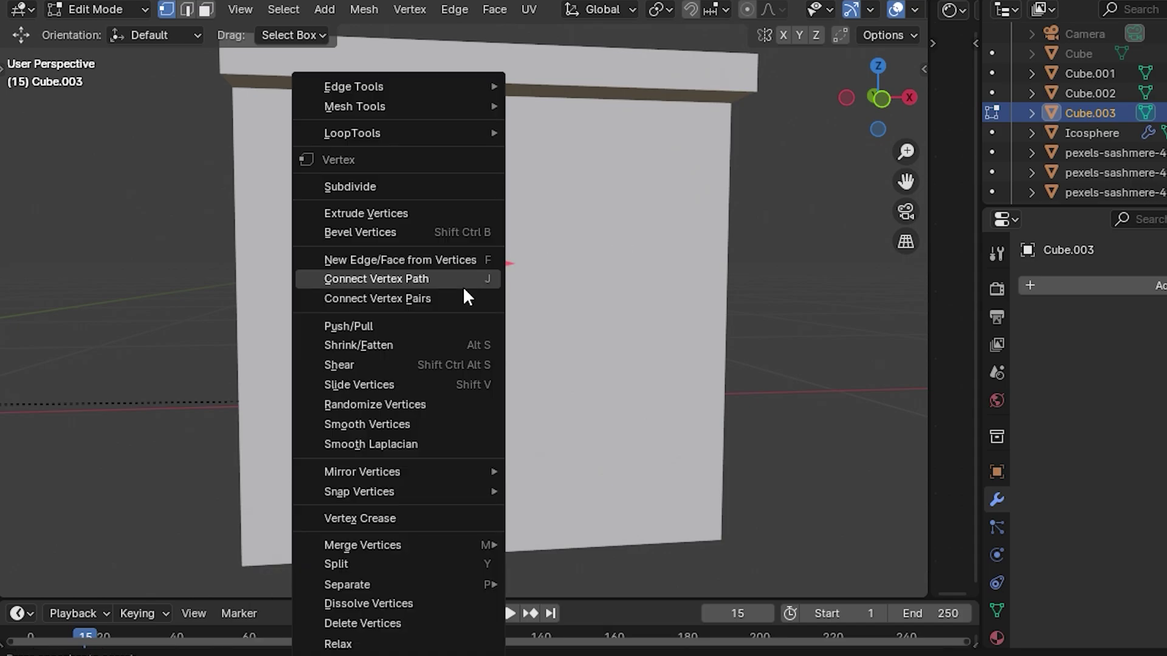
left_click(350, 186)
key("Tab")
Add a Wireframe modifier to both window squares, Cube.002 and Cube.003.
left_click(539, 297)
left_click(1094, 285)
type("wir")
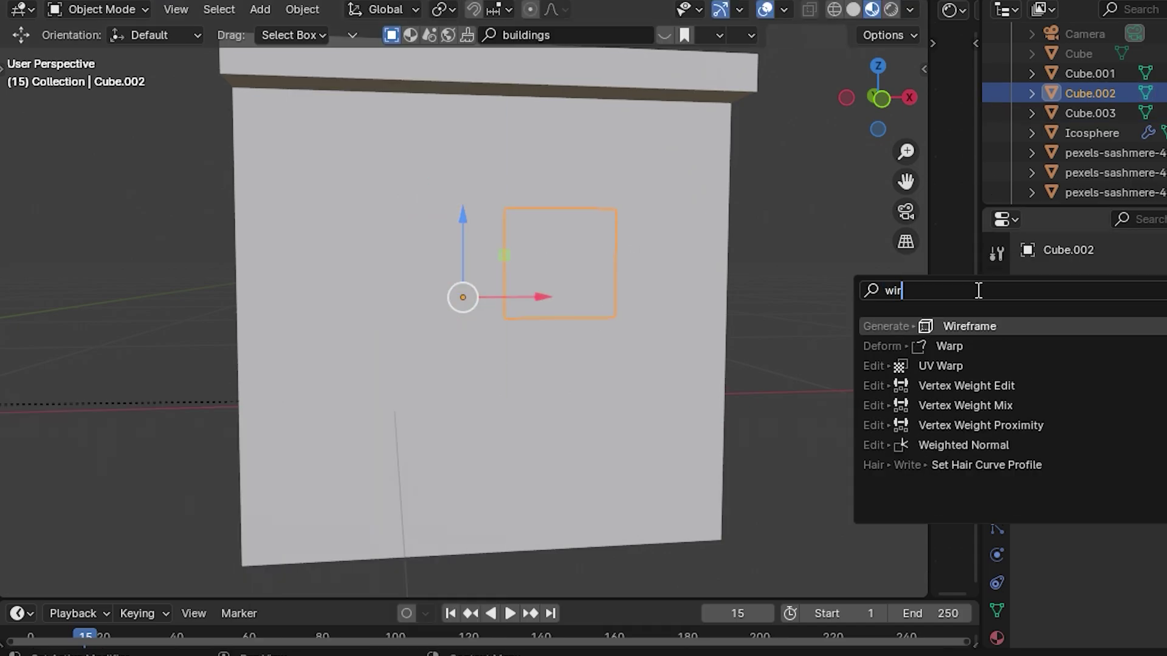
key("Return")
left_click(429, 286)
left_click(1078, 283)
type("w")
key("Return")
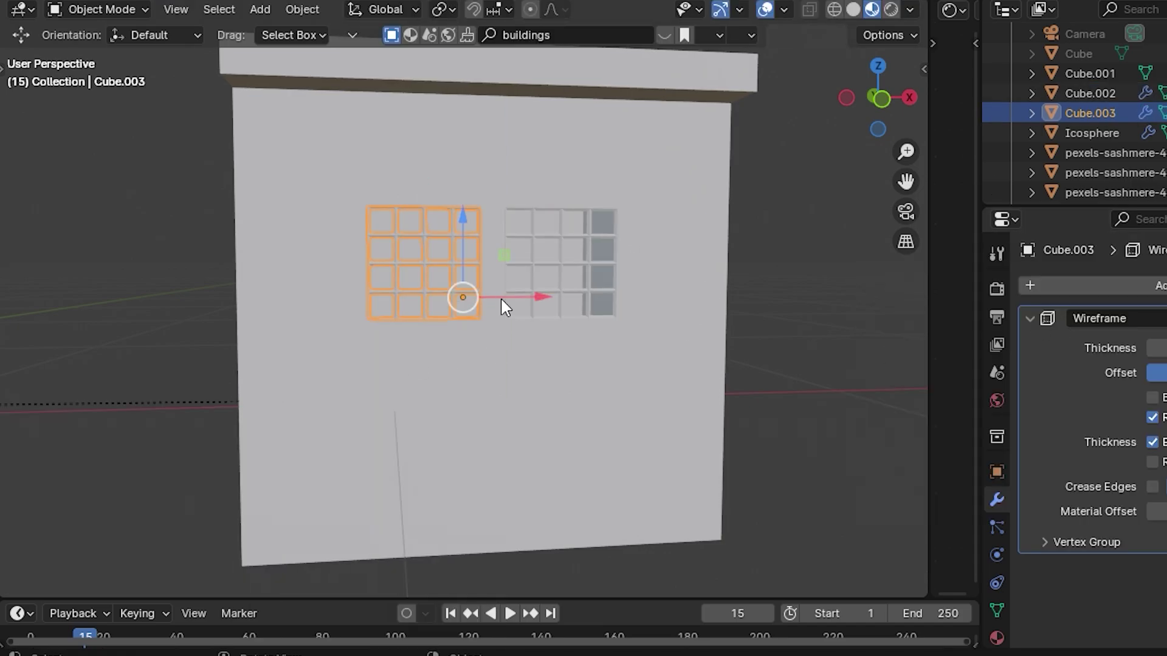
Delete a vertex from the first window grid, leaving a gap in its cells.
key("Tab")
scroll(462, 295, "up", 5)
left_click(298, 215)
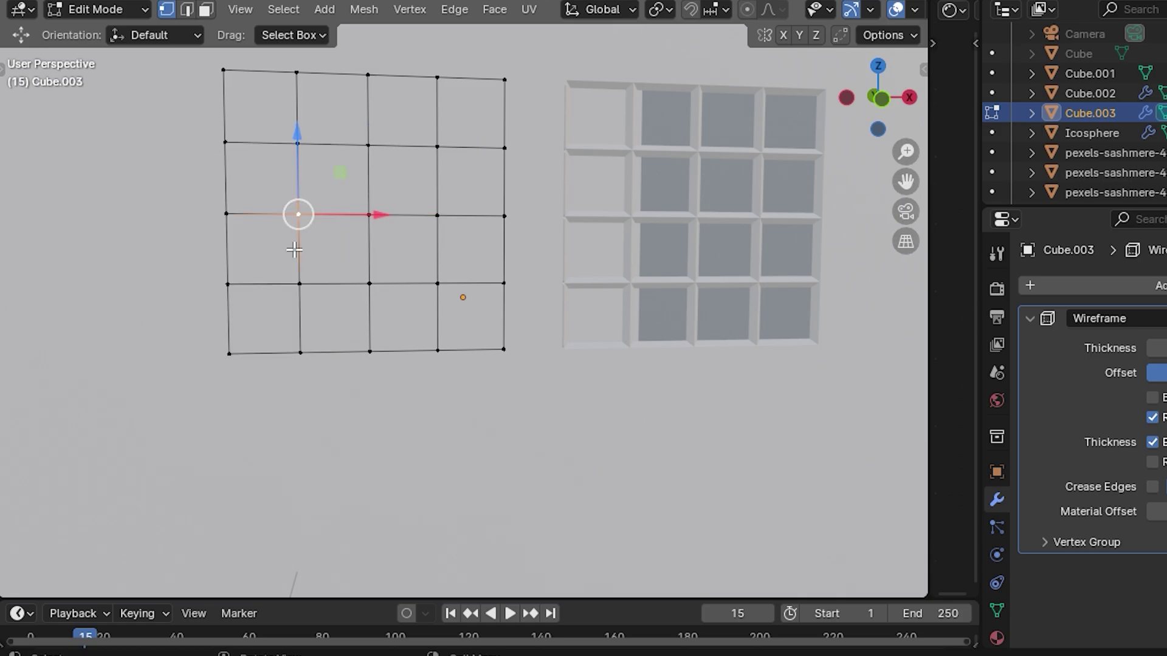
key("x")
key("Escape")
key("x")
left_click(243, 176)
key("Tab")
scroll(417, 287, "down", 4)
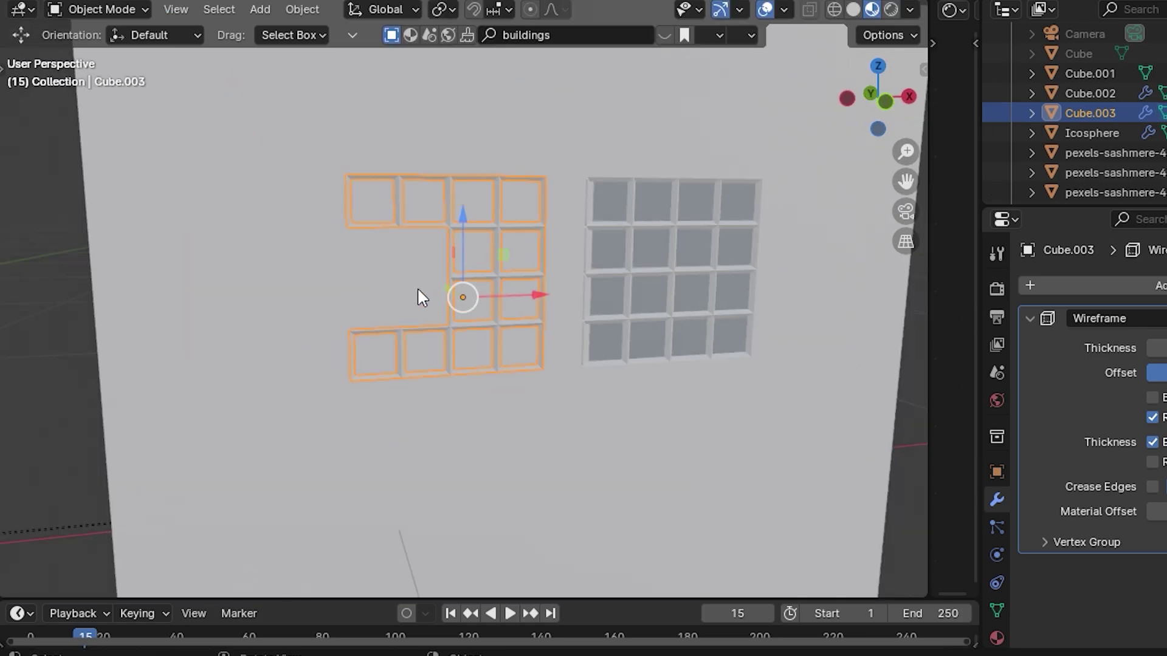
Edit the second window grid's mesh and call up its delete options.
left_click(543, 280)
key("Tab")
scroll(684, 326, "up", 4)
key("x")
key("Escape")
key("Tab")
scroll(582, 326, "down", 3)
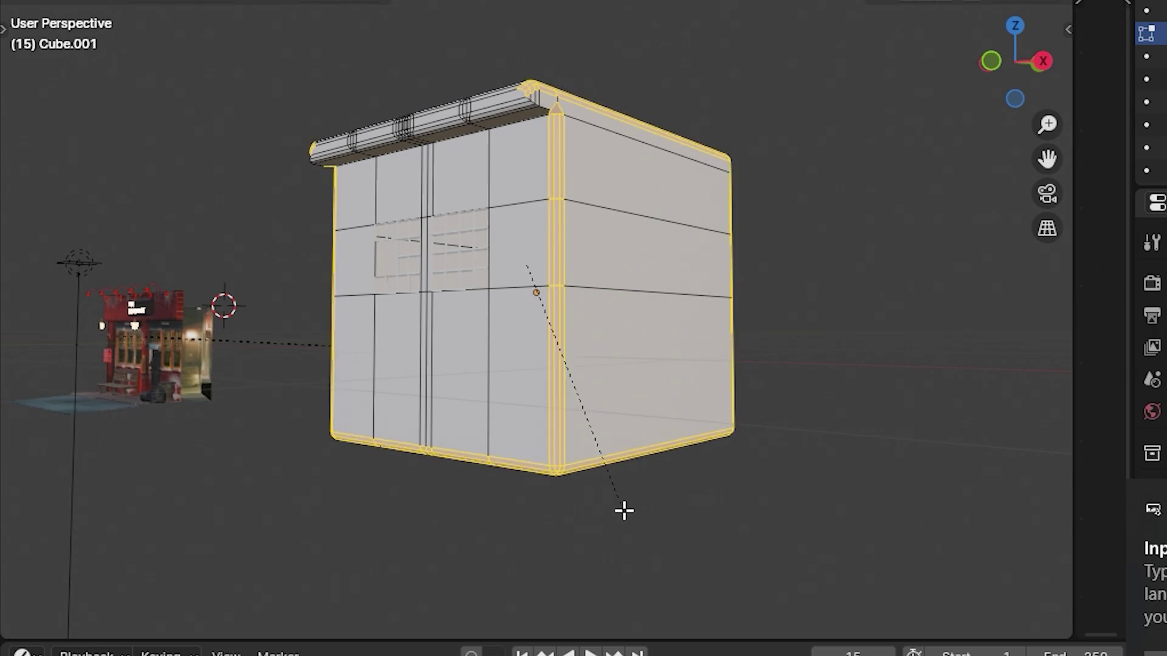
Bevel the building's edges and orbit around the beveled block.
left_click(625, 510)
middle_click_drag(625, 511, 668, 499)
left_click(476, 495)
middle_click_drag(477, 495, 612, 490)
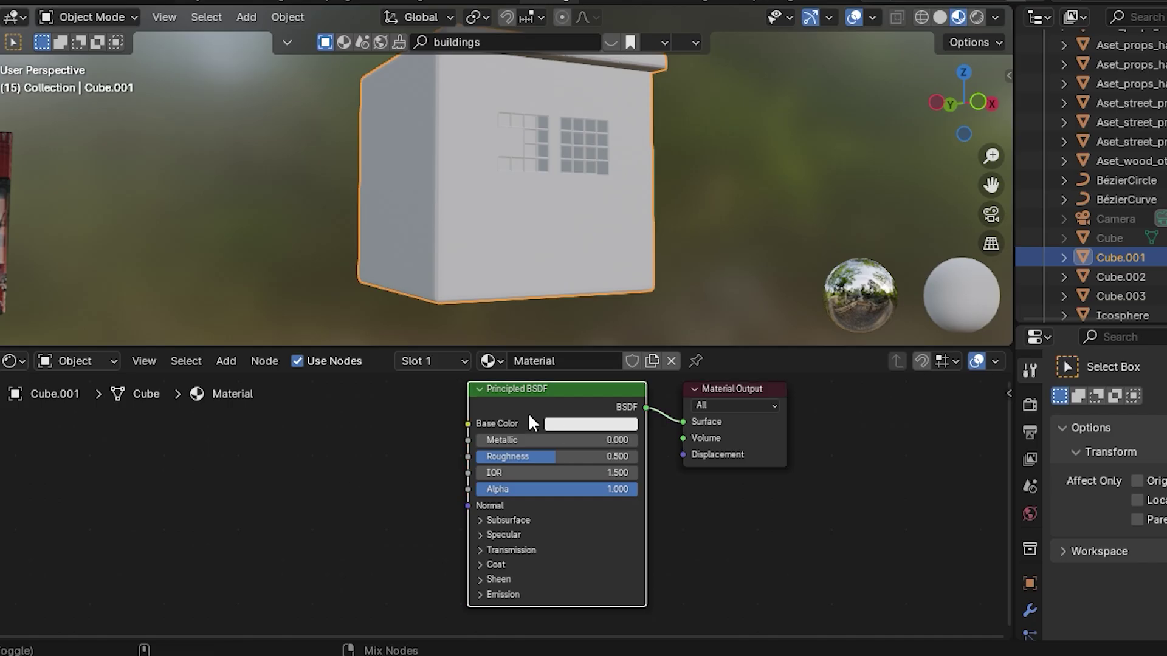
key("shift+a")
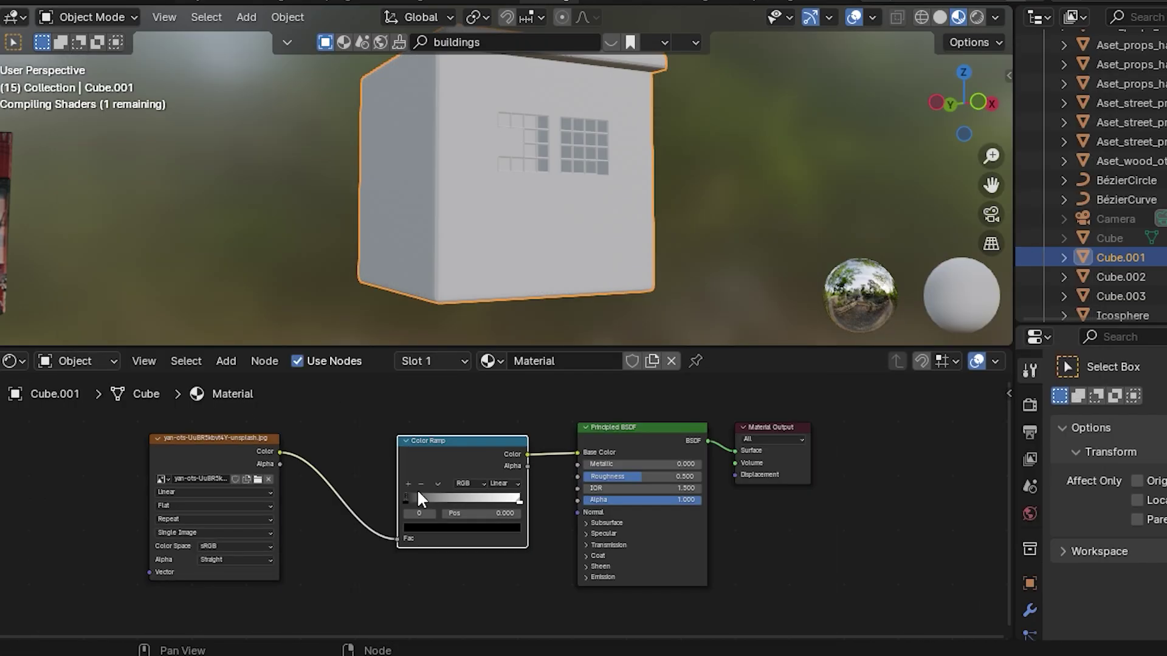
Wire the texture chain into the Principled BSDF's Normal input.
scroll(417, 489, "down", 2)
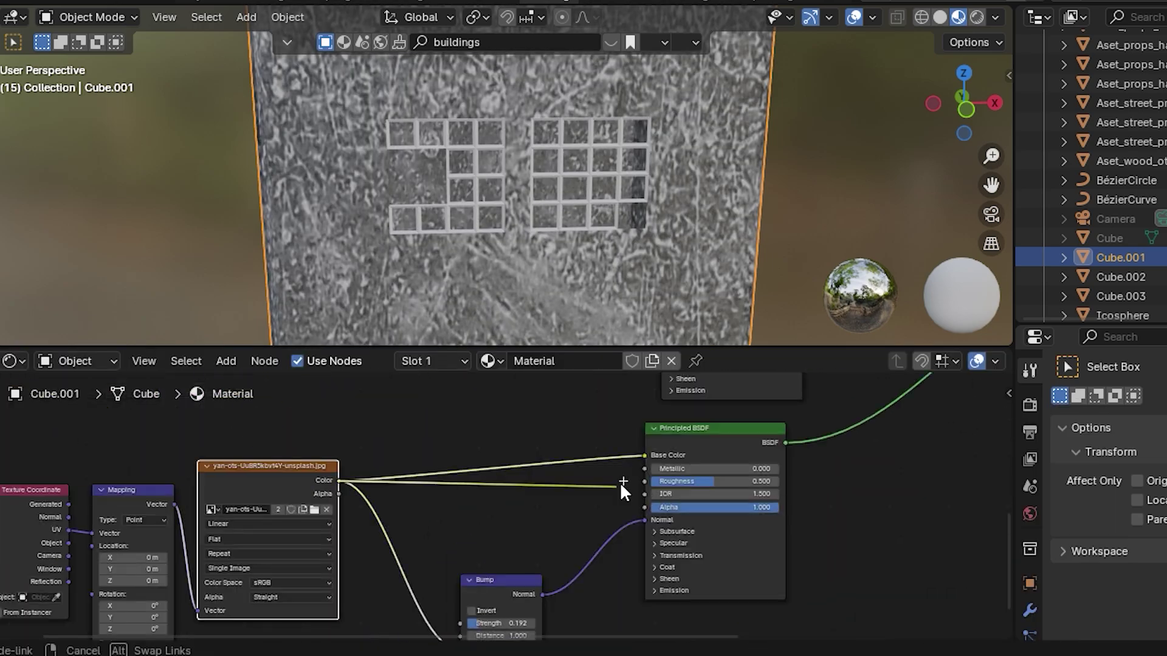
left_click_drag(620, 483, 666, 457)
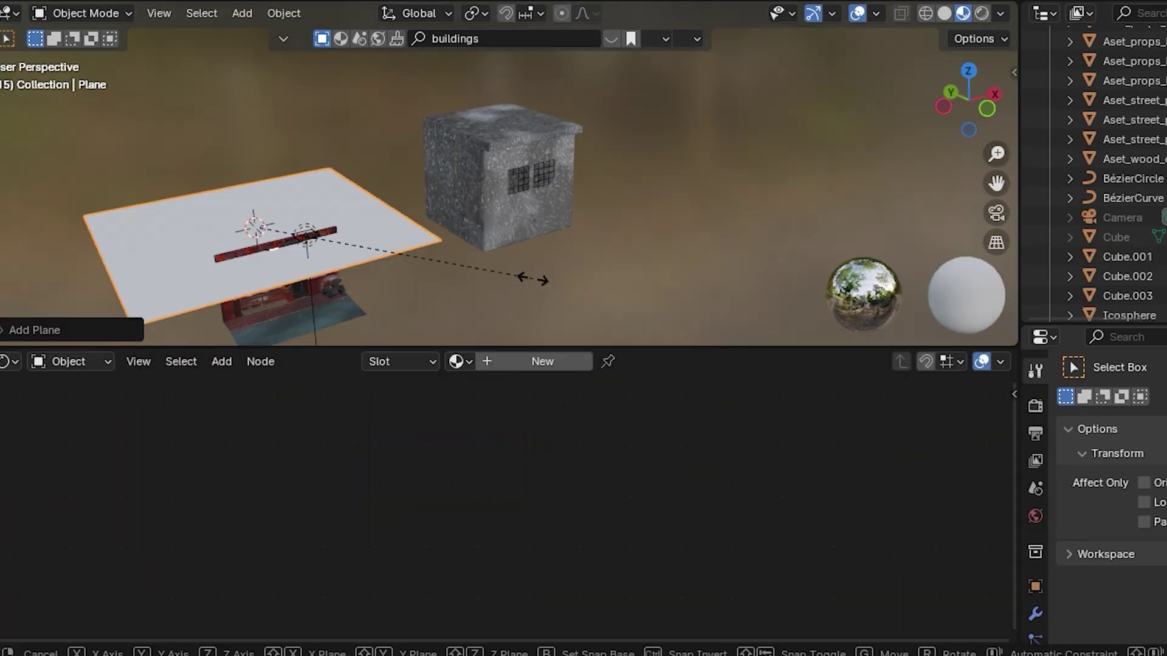
Shrink the plane onto the storefront roof and switch to the Move tool.
left_click(231, 205)
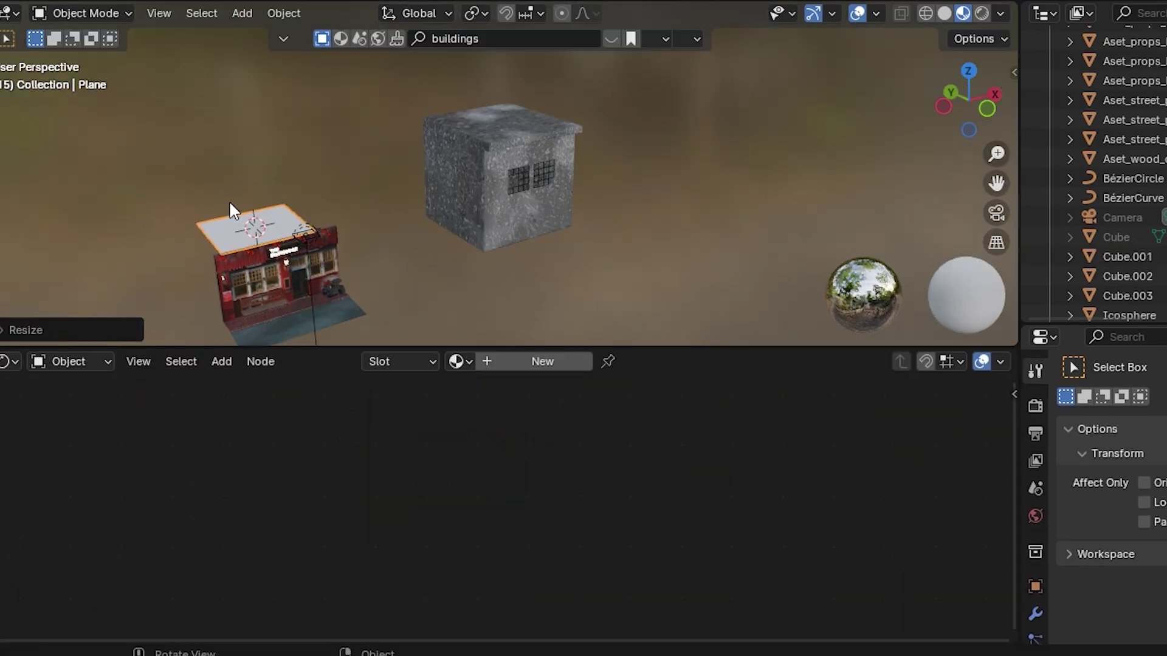
key("t")
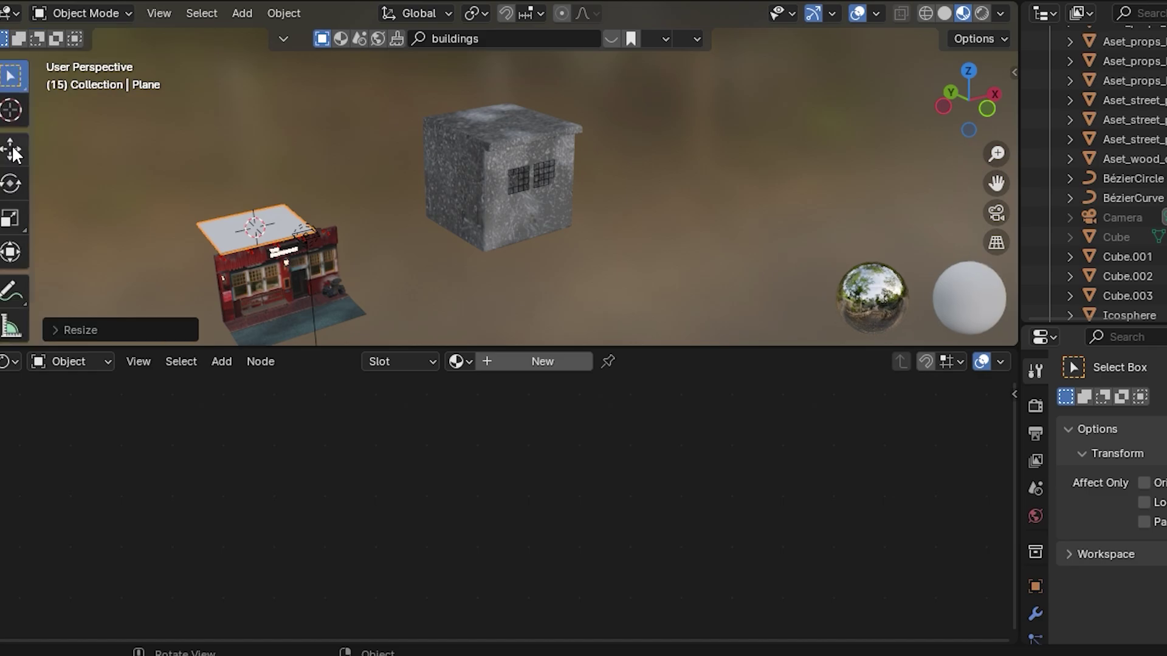
left_click(10, 149)
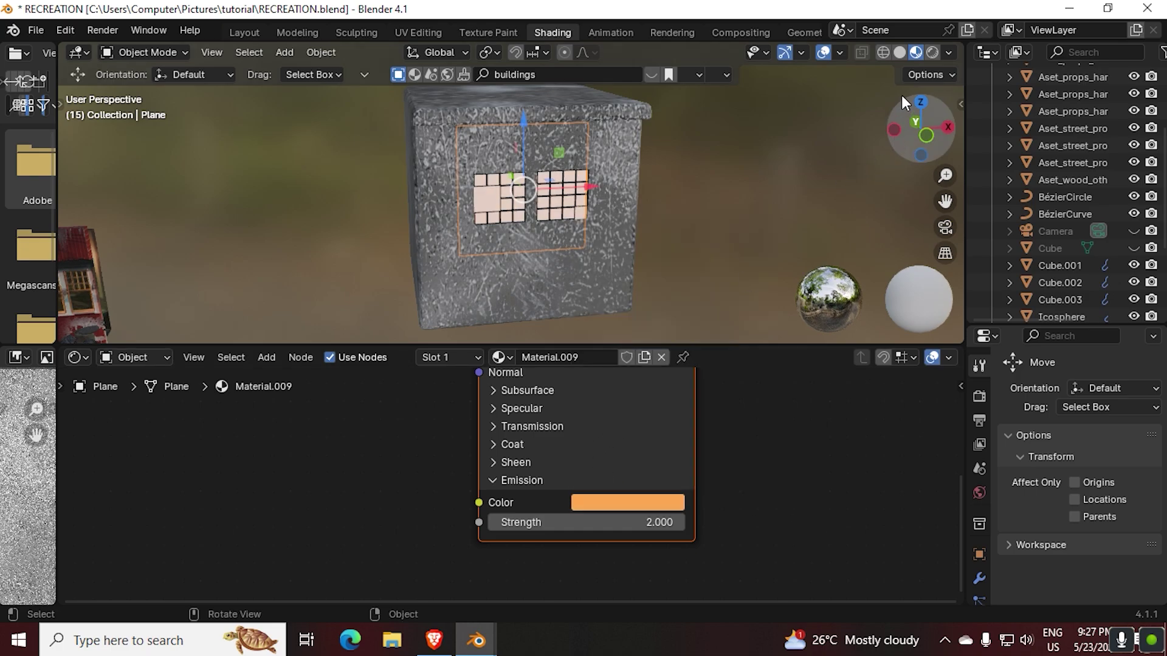
Keyframe emission strength 2.000 and add a Noise modifier with strength 10.800 for flicker.
left_click(932, 52)
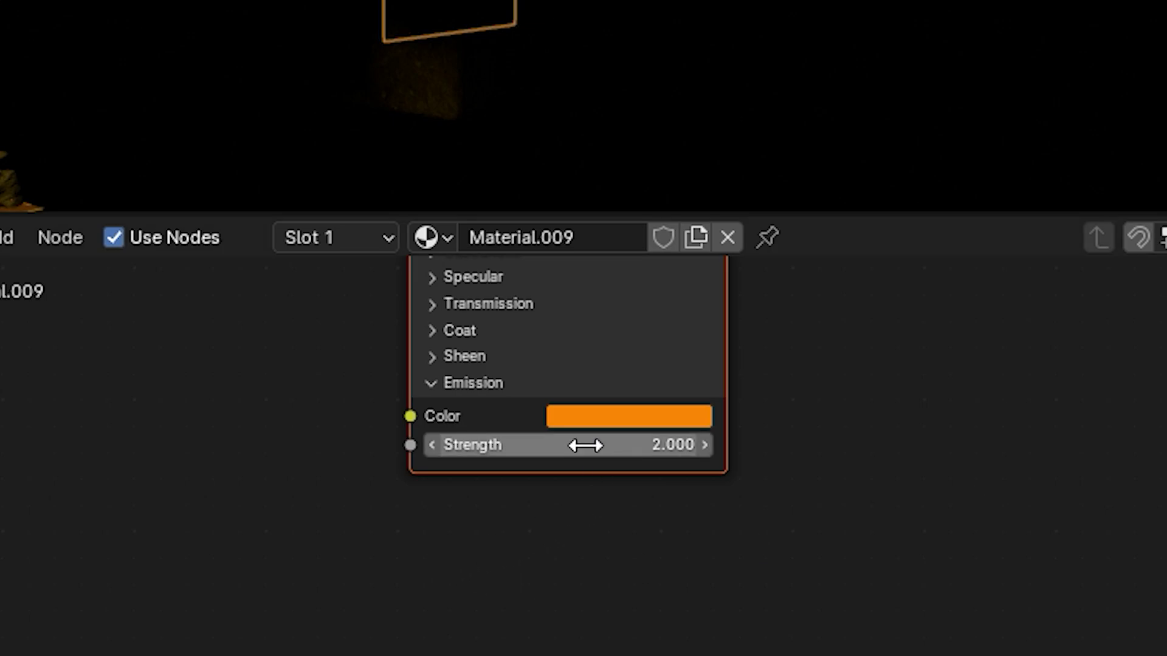
key("i")
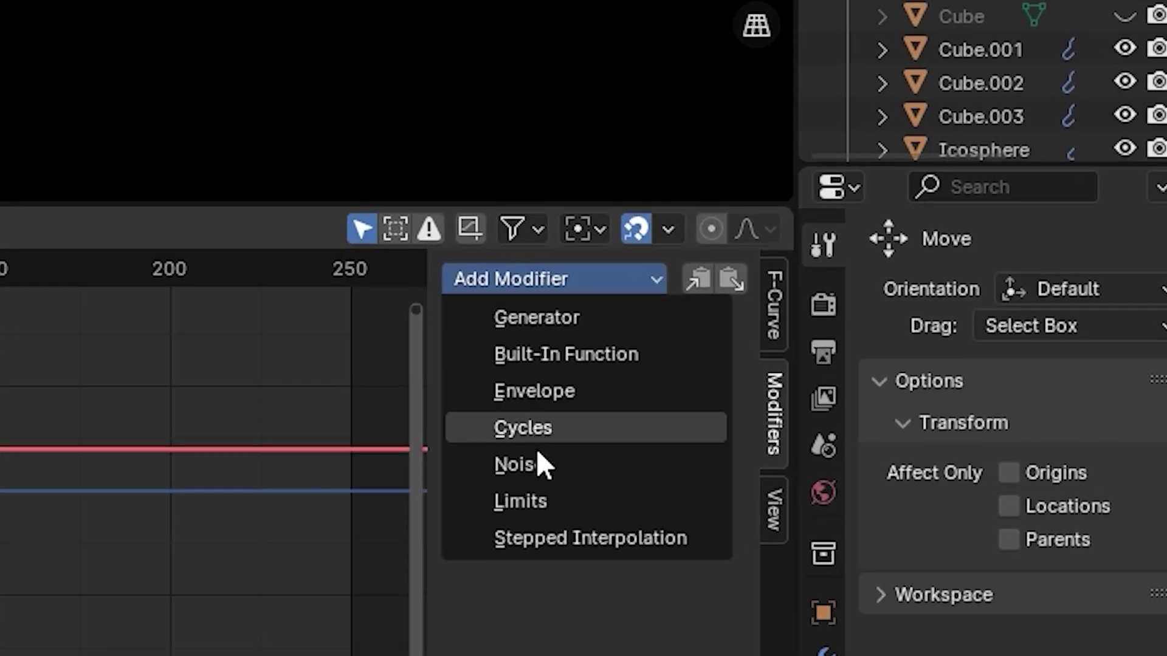
left_click(823, 477)
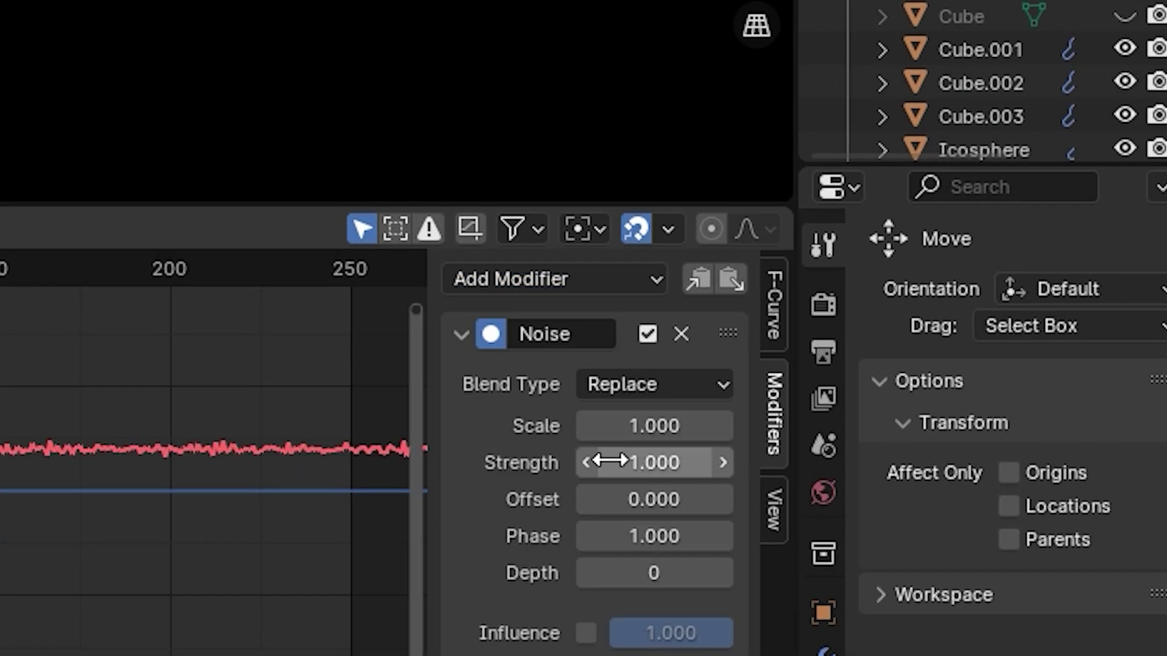
left_click_drag(654, 463, 722, 463)
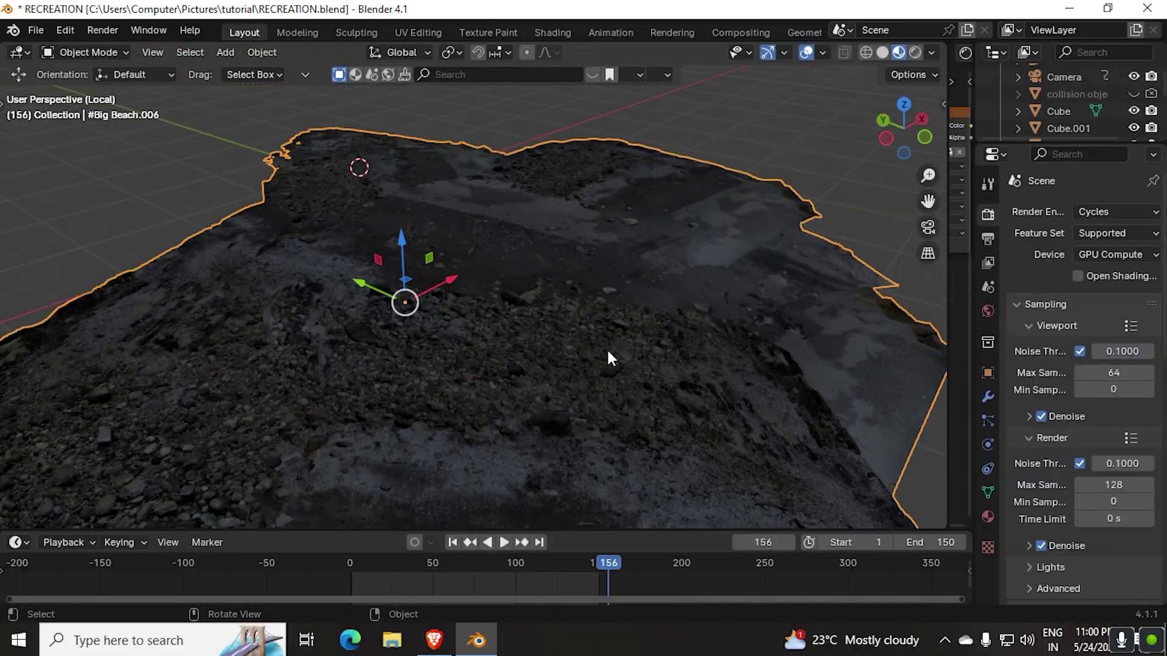
middle_click_drag(610, 358, 434, 351)
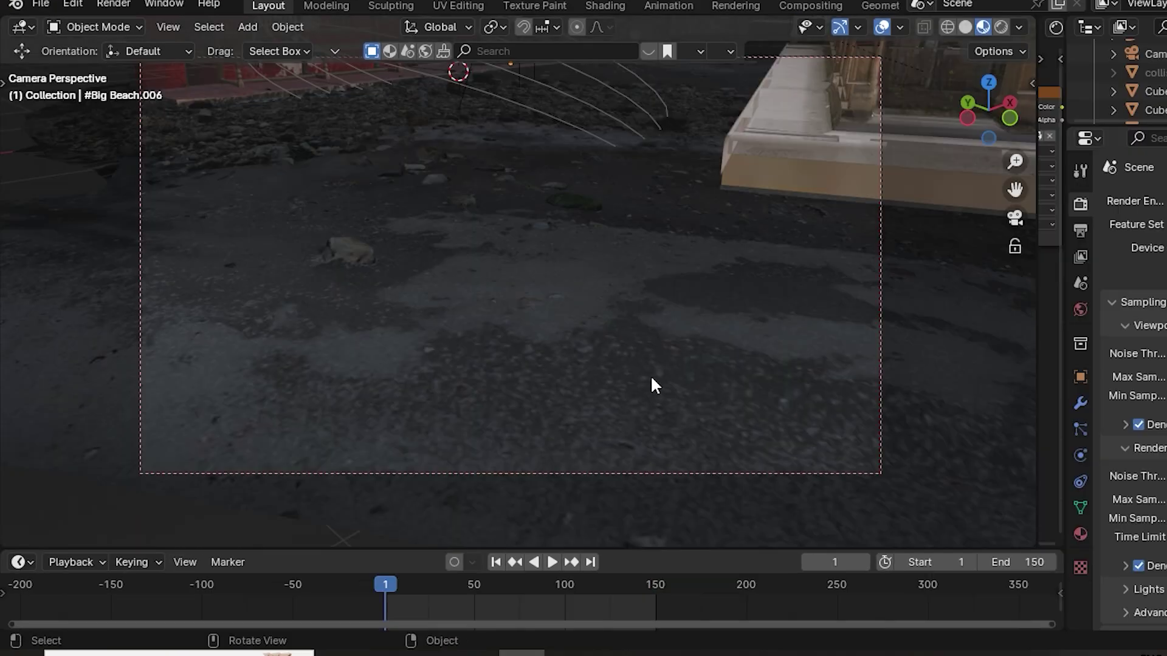
key("space")
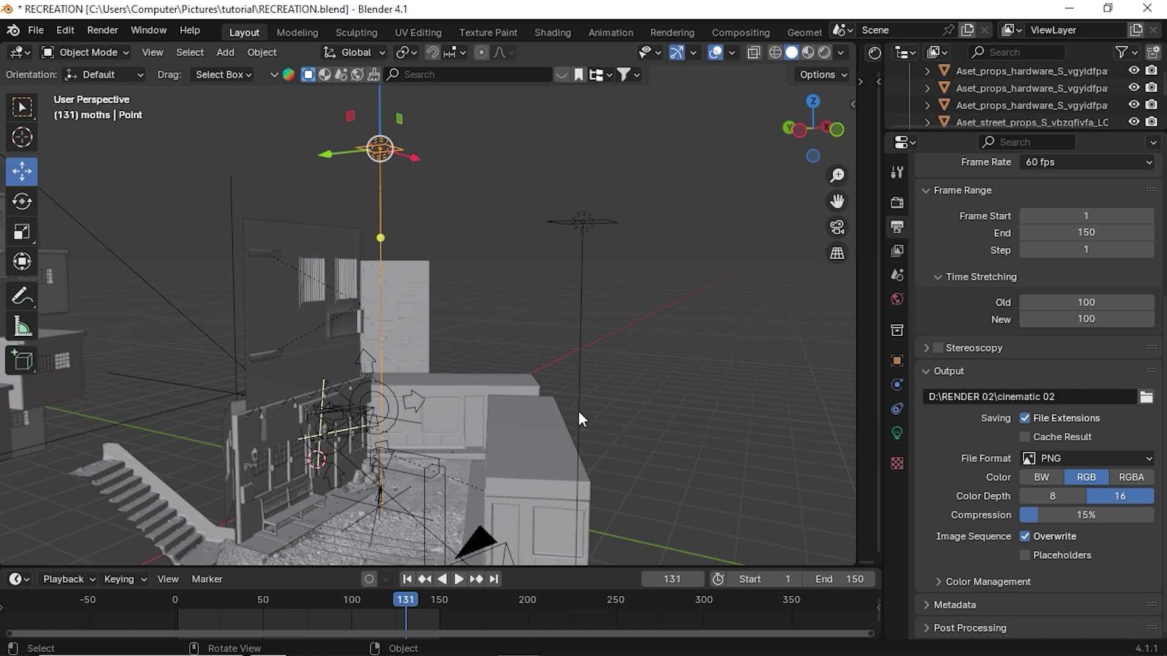
Show the point light's settings, unhide all objects with Alt+H, and play the animation.
middle_click_drag(578, 381, 624, 397)
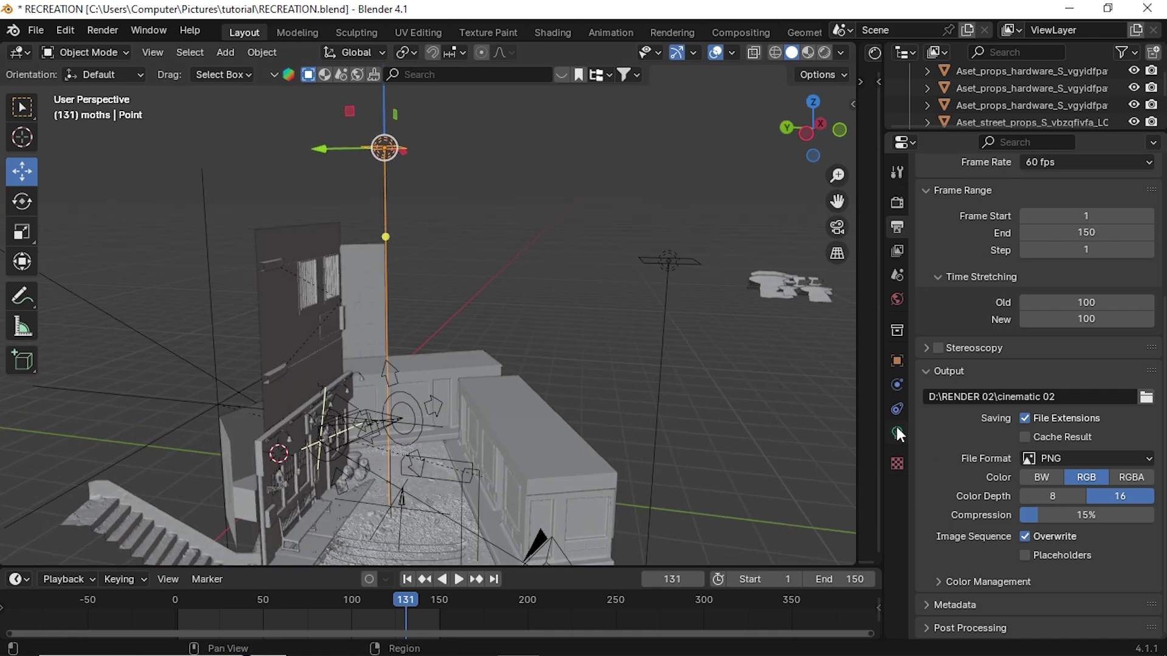
left_click(898, 433)
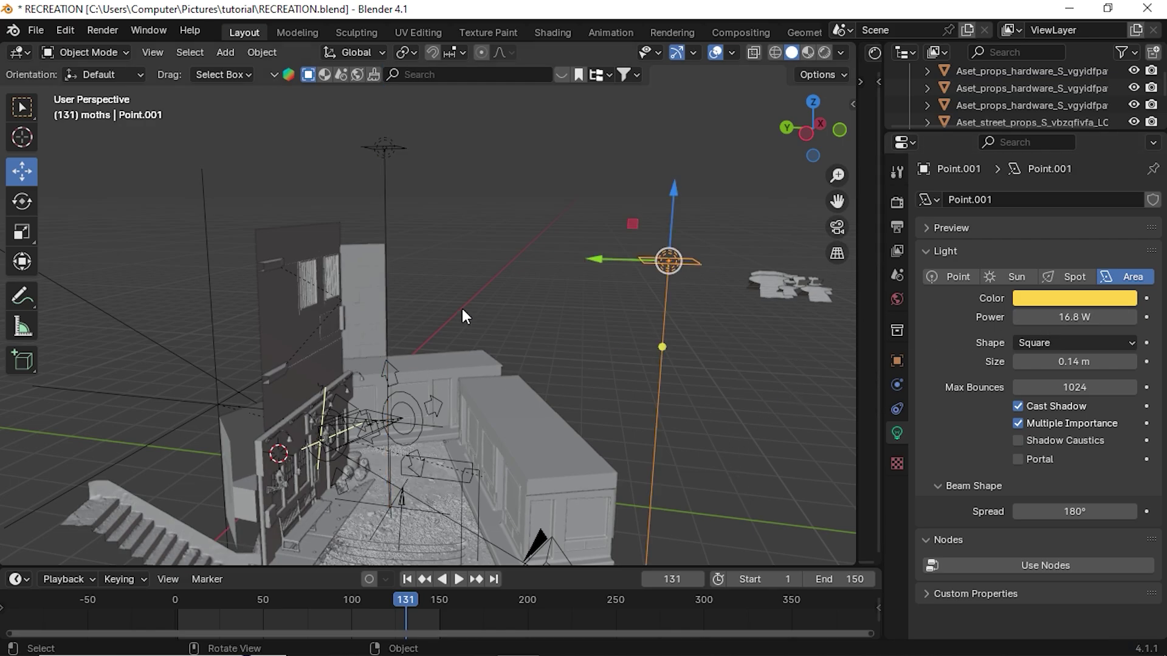
middle_click_drag(346, 314, 312, 462)
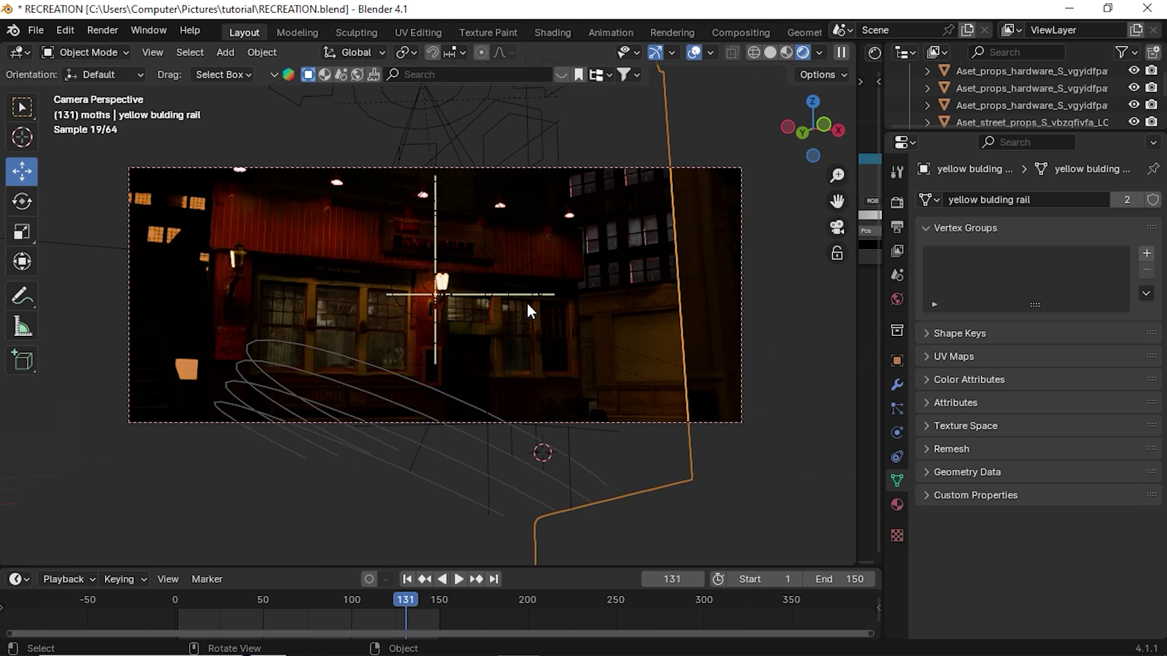
key("alt+h")
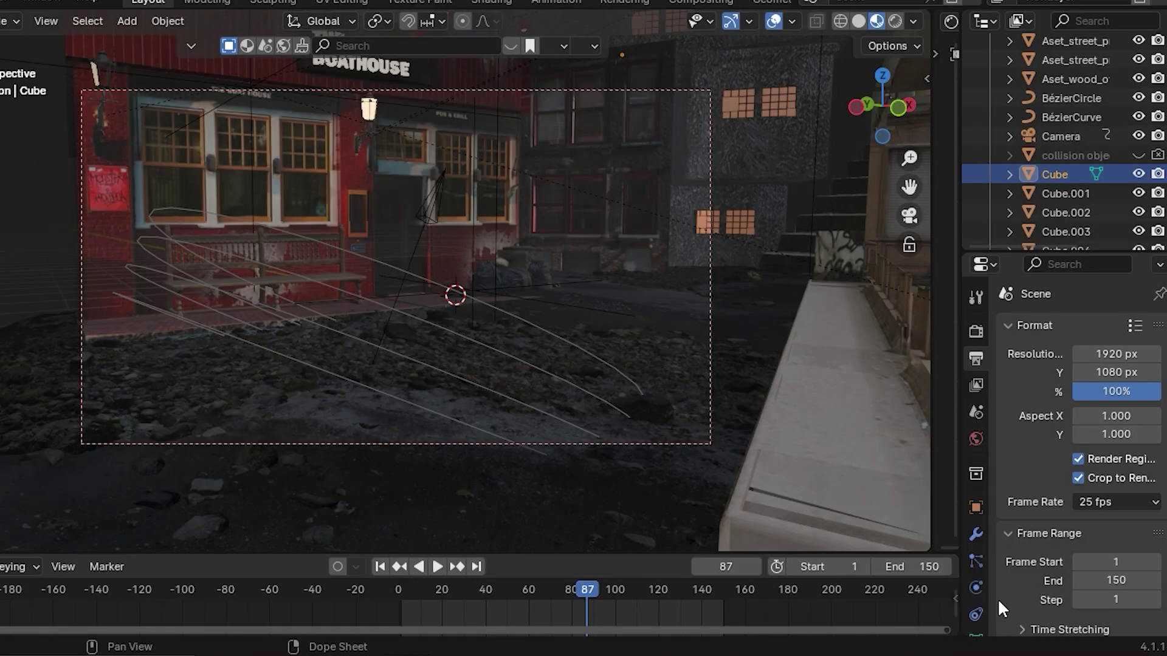
left_click(459, 579)
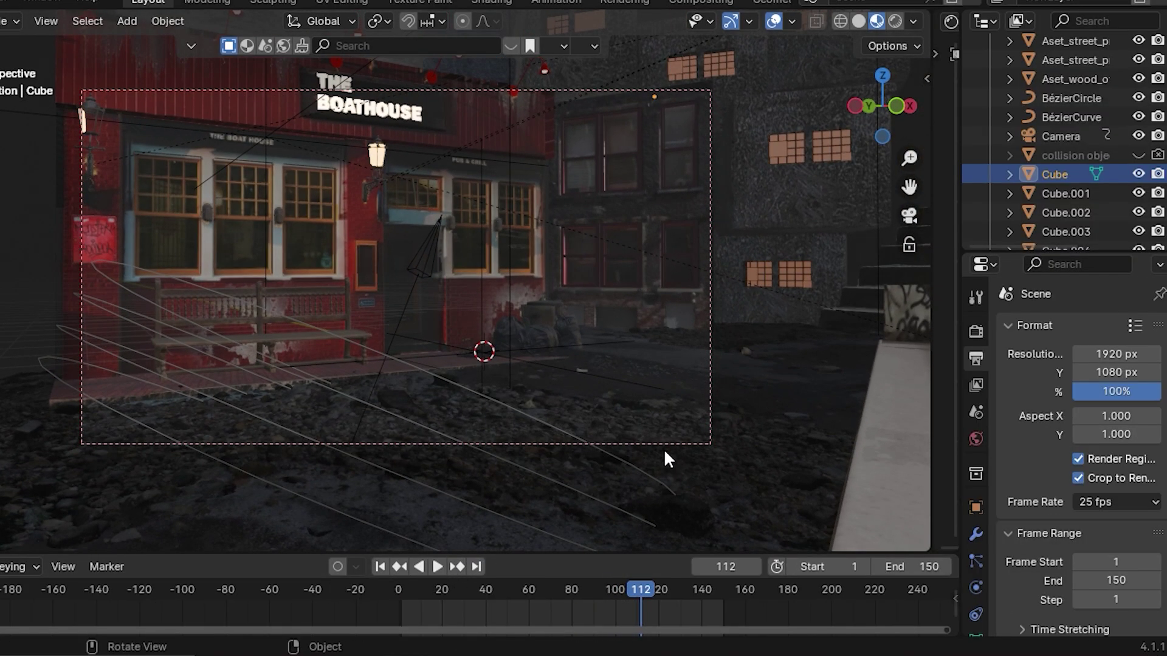
Change the render Resolution Y from 1080 to 800 px, keeping X at 1920.
left_click(1109, 365)
key("Return")
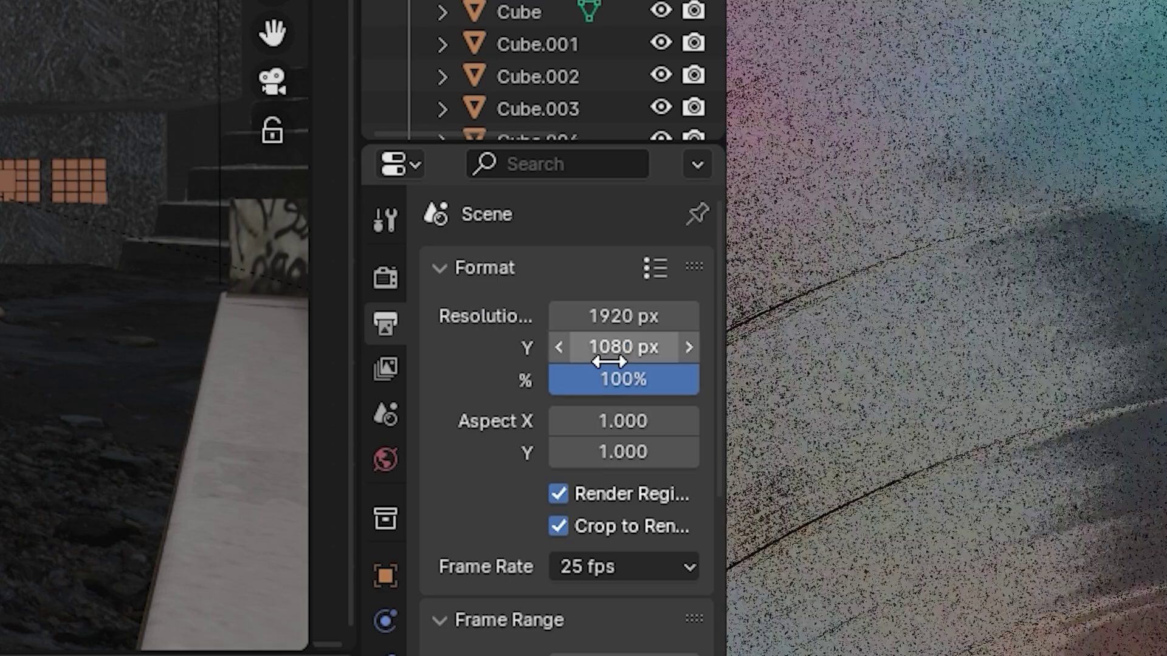
left_click(608, 362)
type("800")
key("Return")
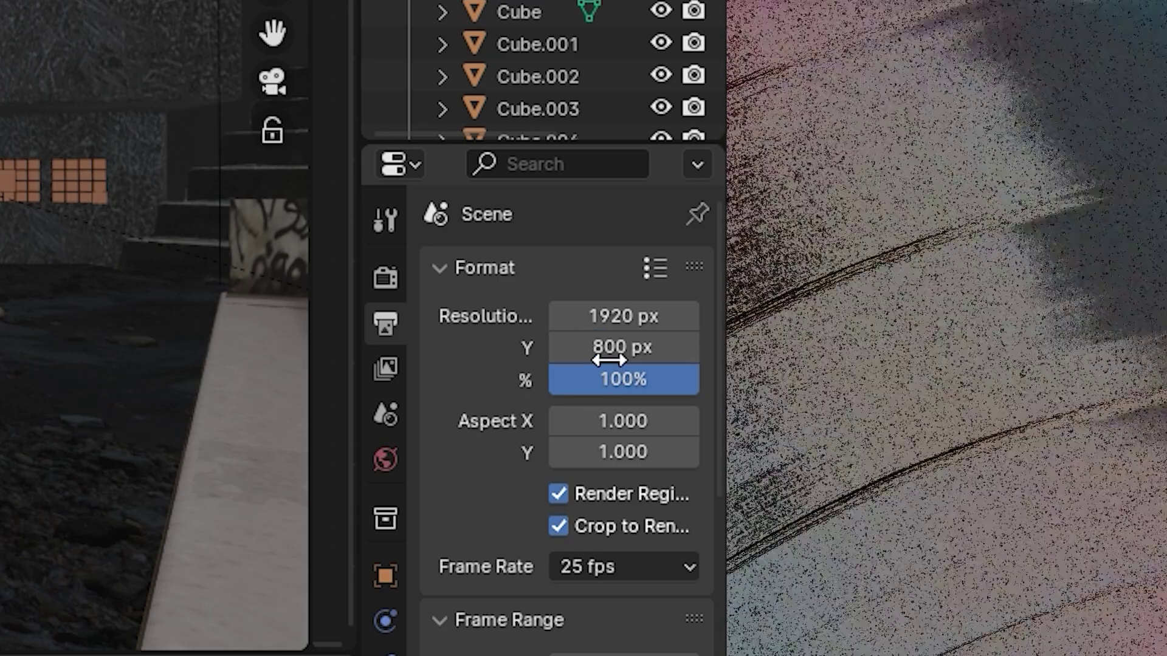